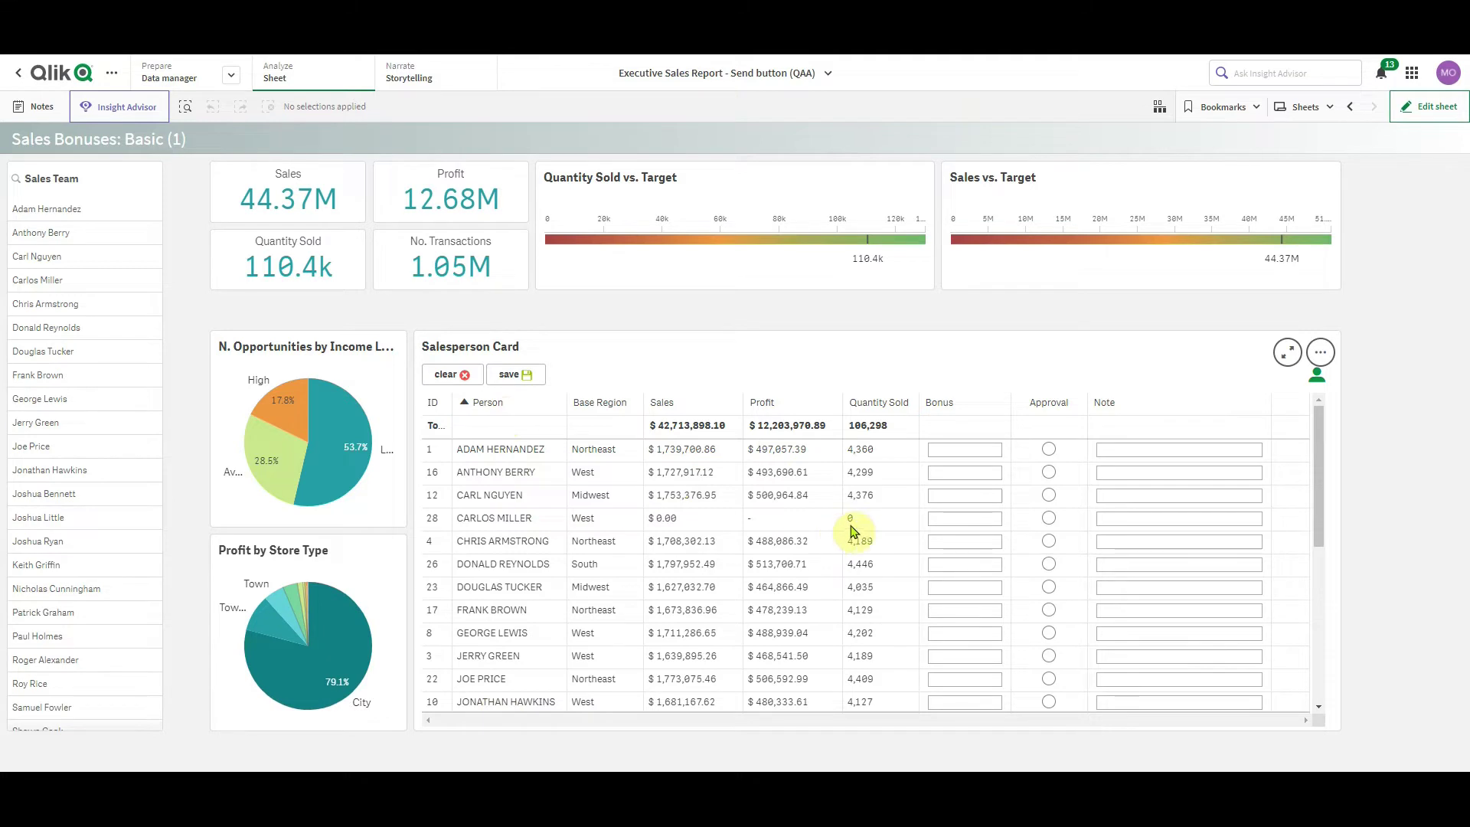
Enter bonuses of 12 000, 32 000 and 320 for the first three salespeople
click(956, 449)
text(12 00)
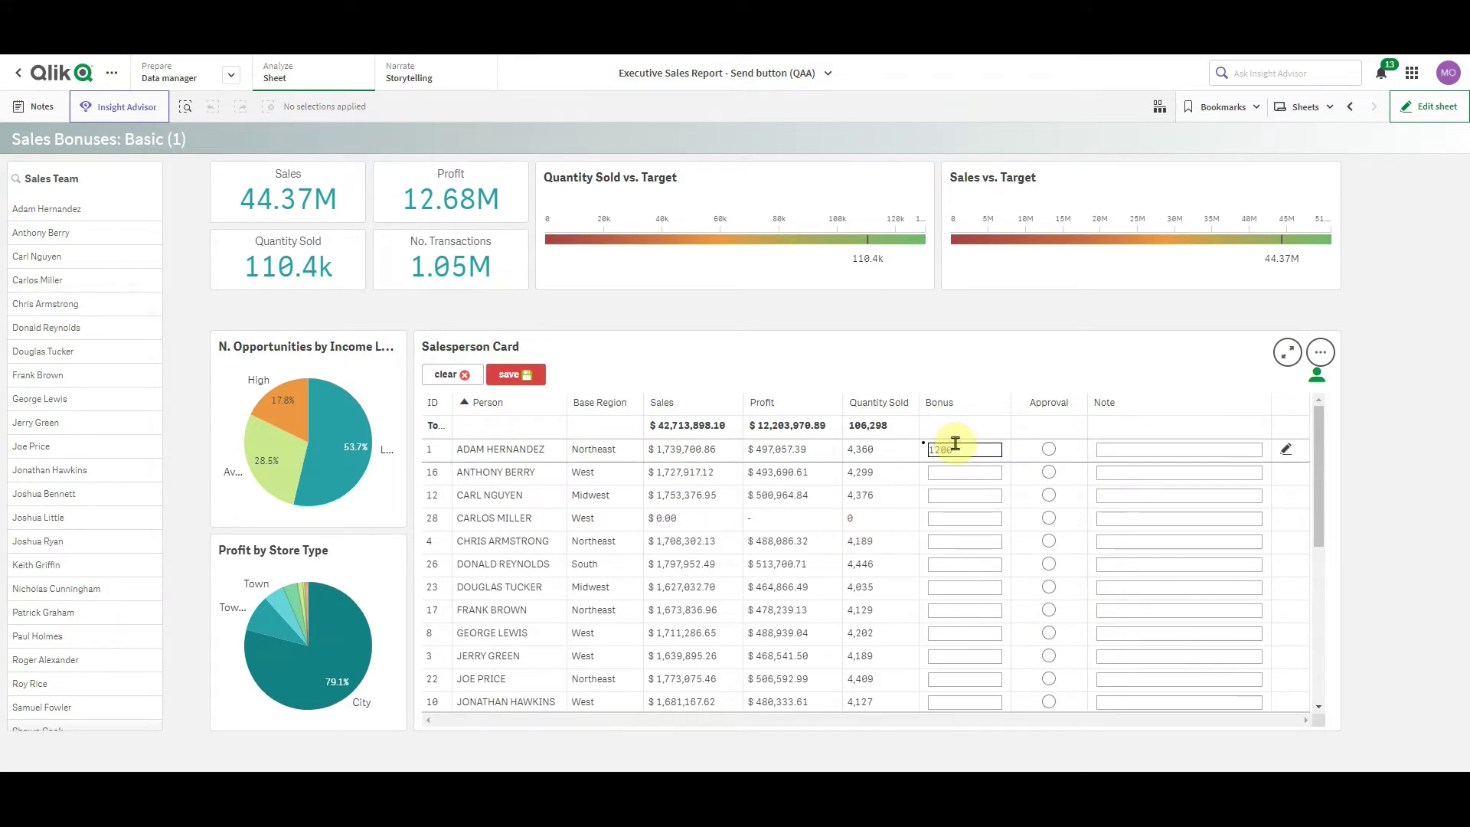
text(0)
click(957, 473)
text(32 000)
click(955, 496)
text(320)
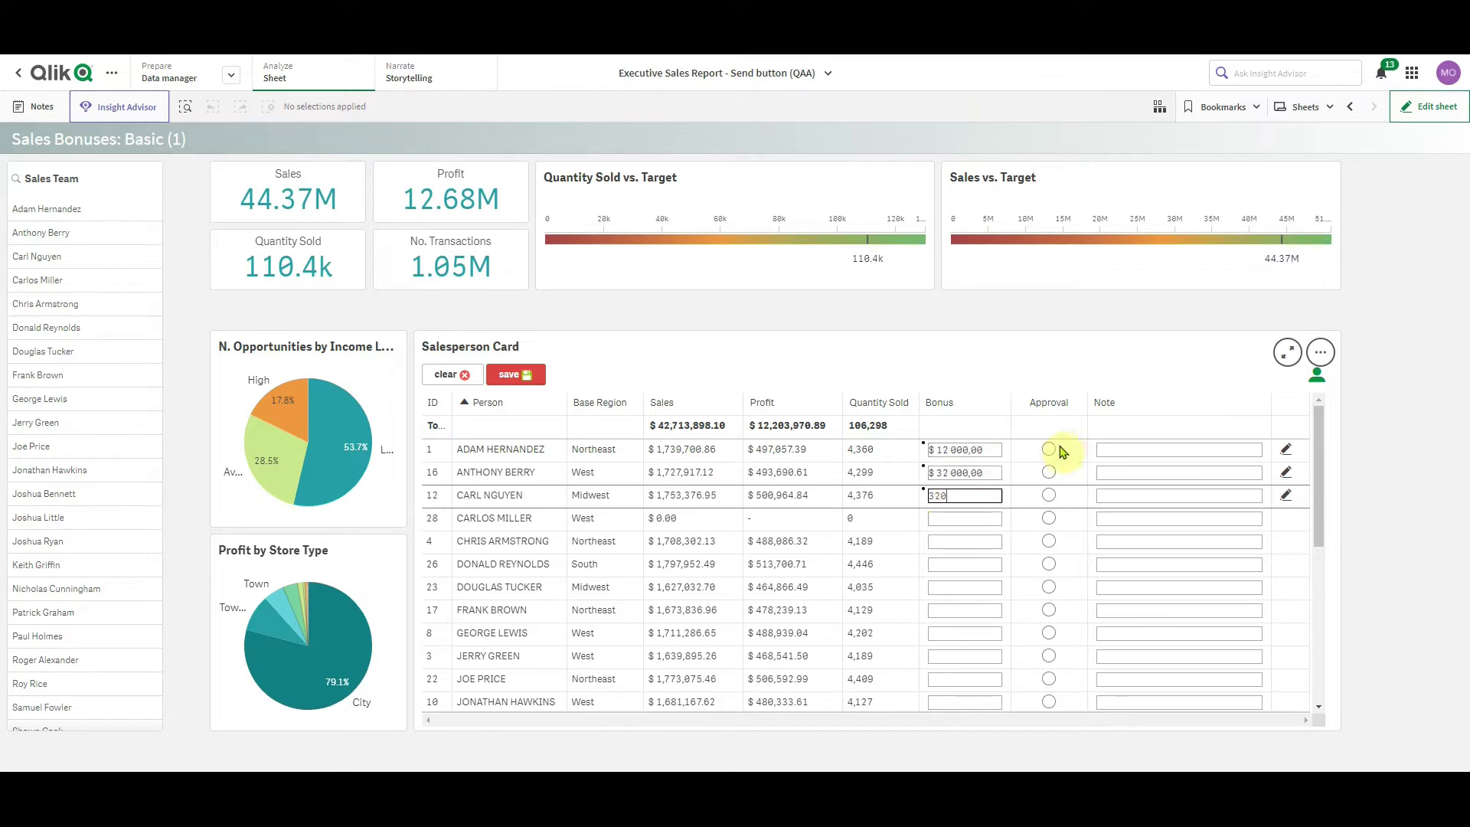
Set the three salespeople's approvals to red, orange and green
click(1046, 453)
click(1048, 472)
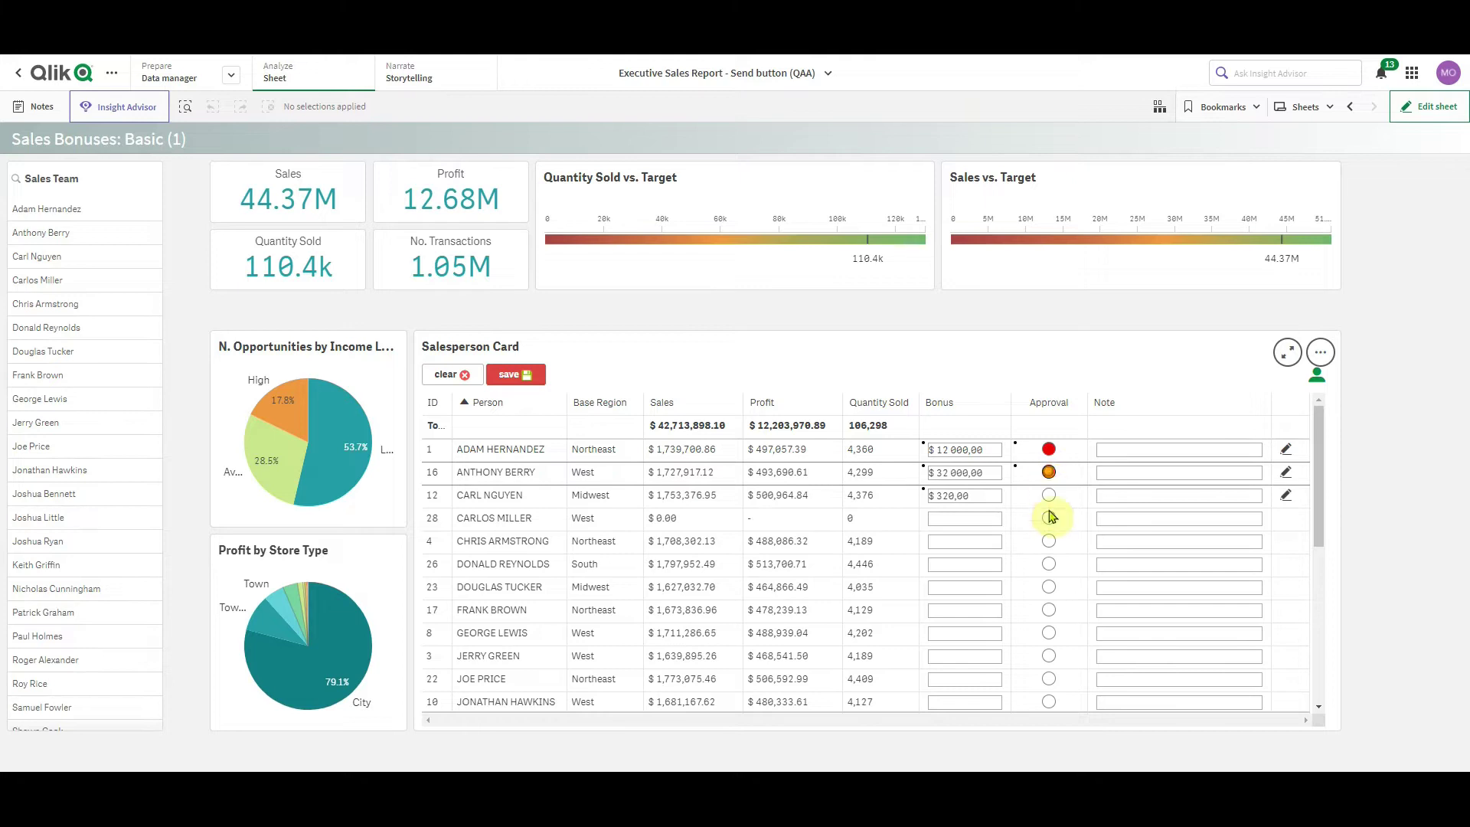
click(1048, 497)
click(1049, 496)
Add the note 'some note' for the first salesperson and save the form data
click(1132, 448)
text(some note)
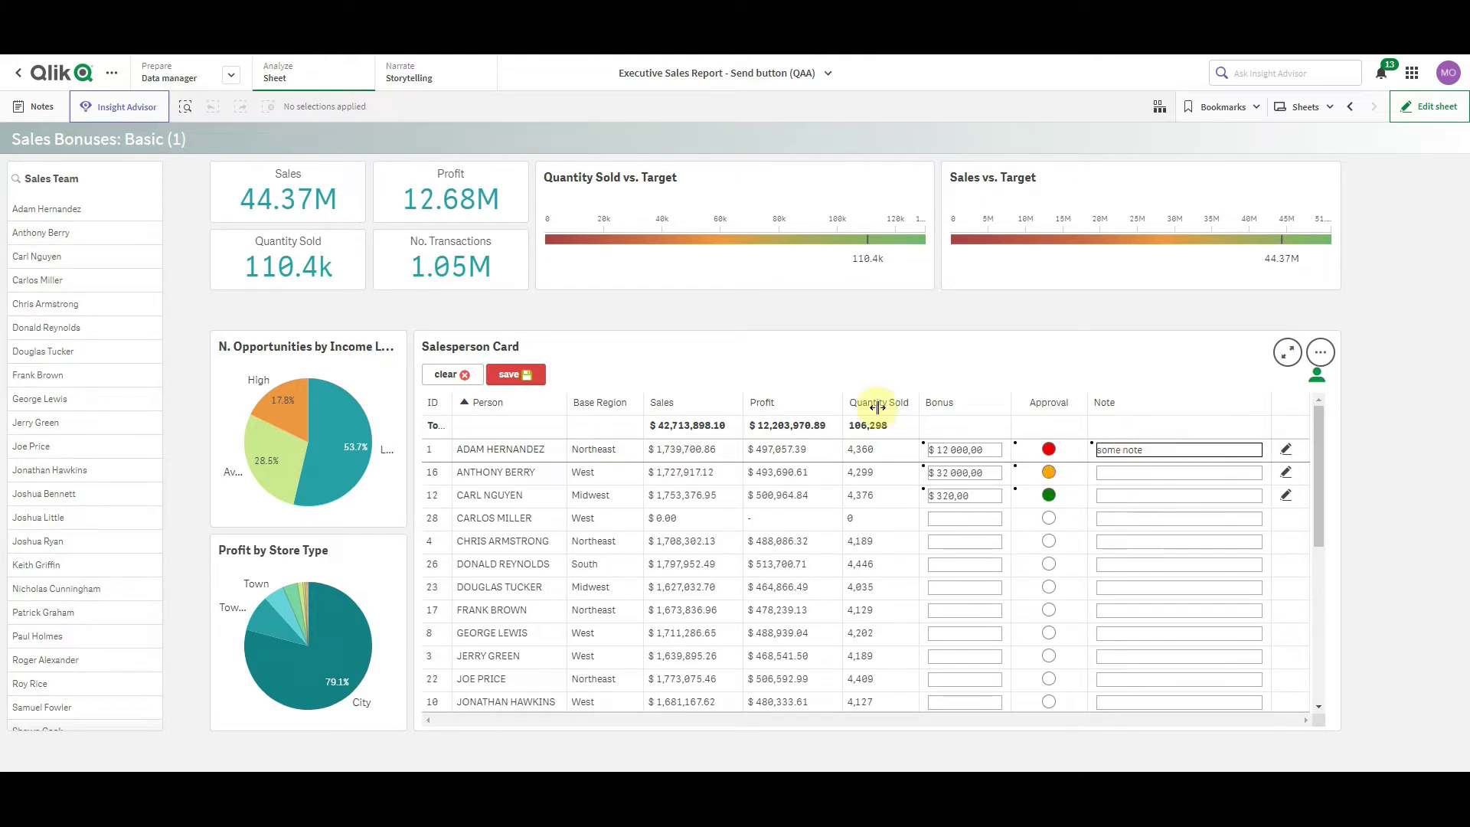
click(511, 374)
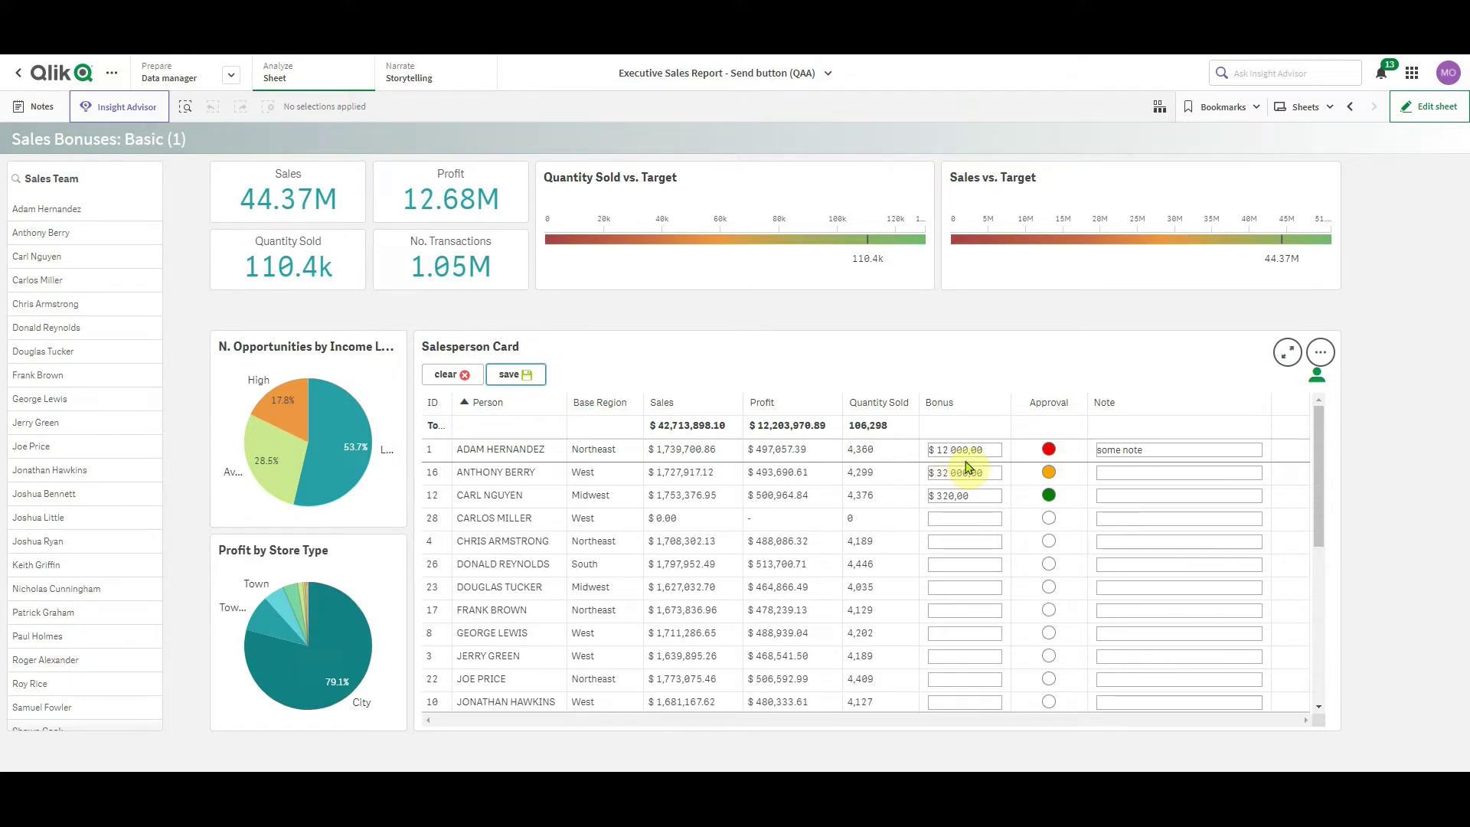
In edit mode, copy the form instance id from the Salesperson Card's Form configuration expression
click(1440, 119)
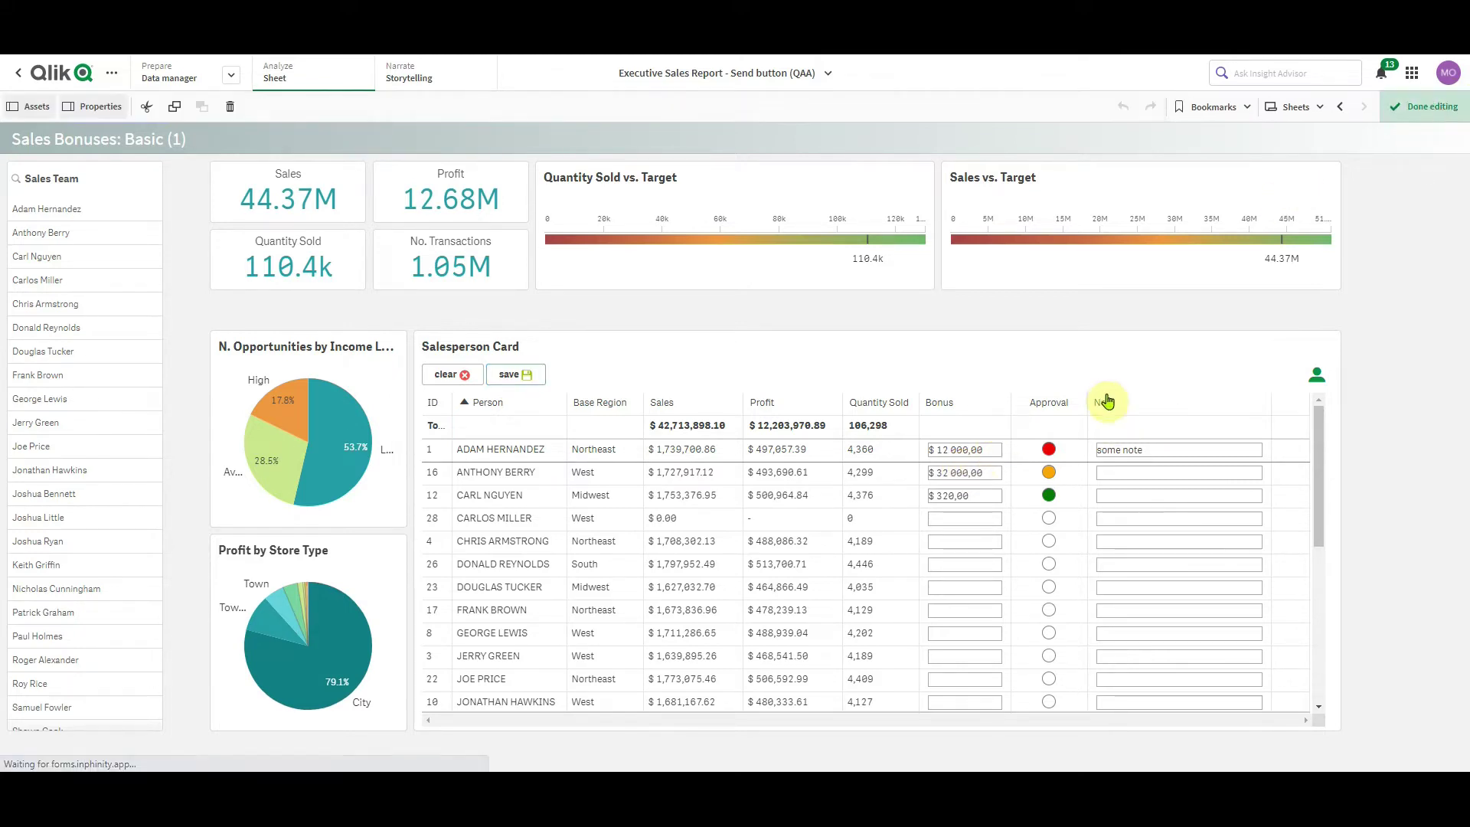
click(1076, 355)
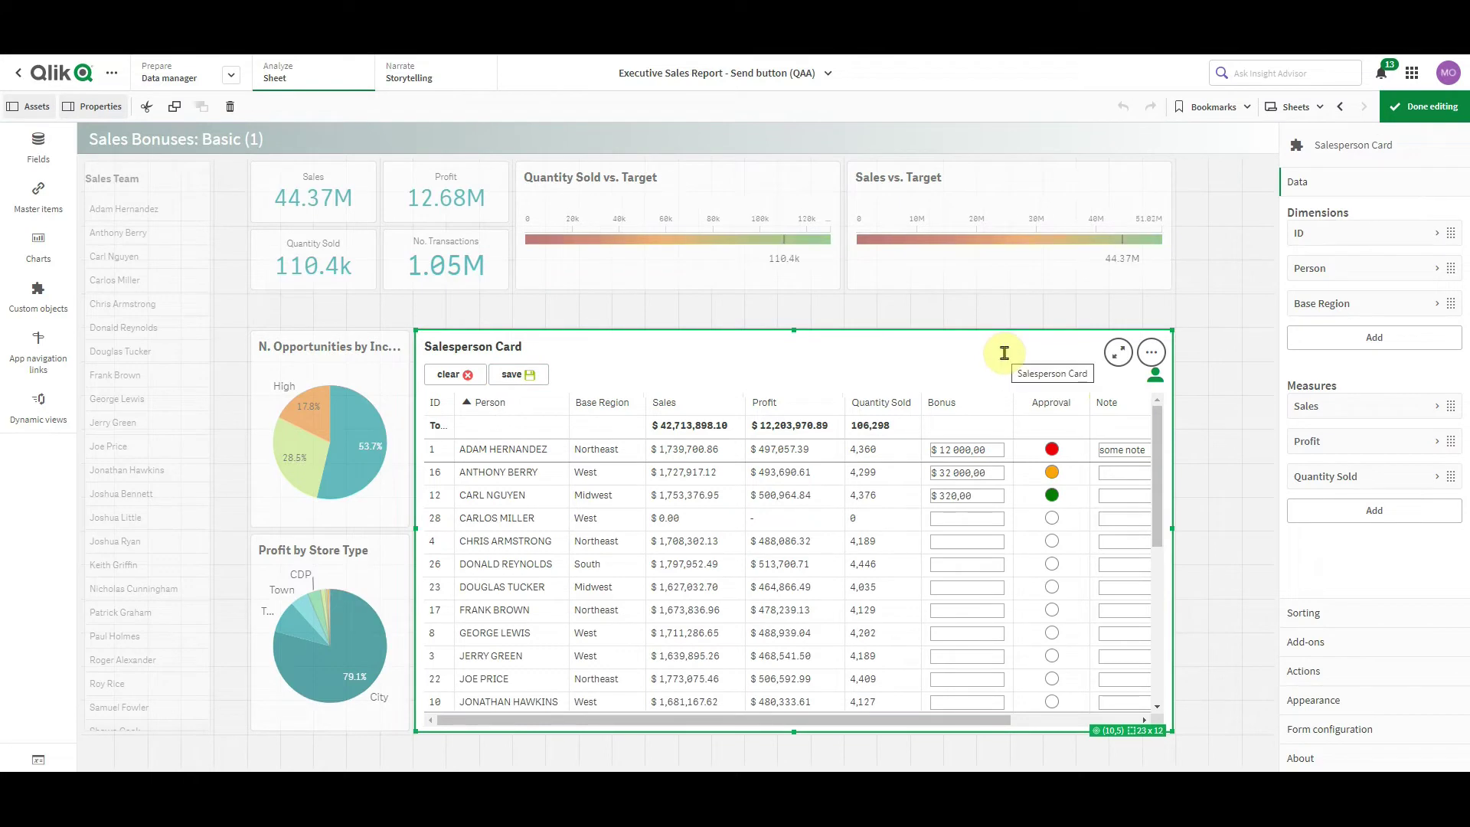
click(1396, 730)
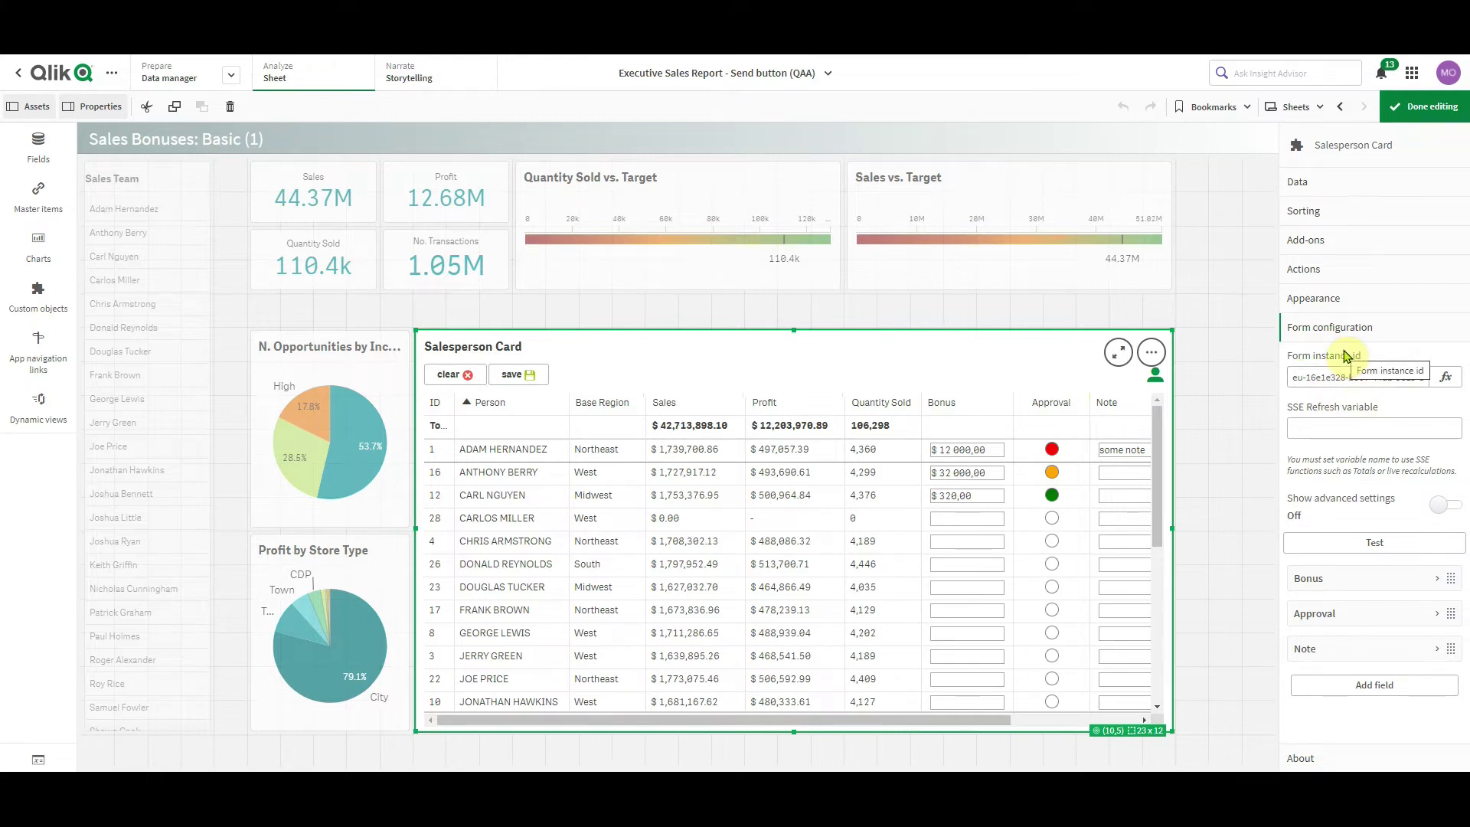
click(1316, 379)
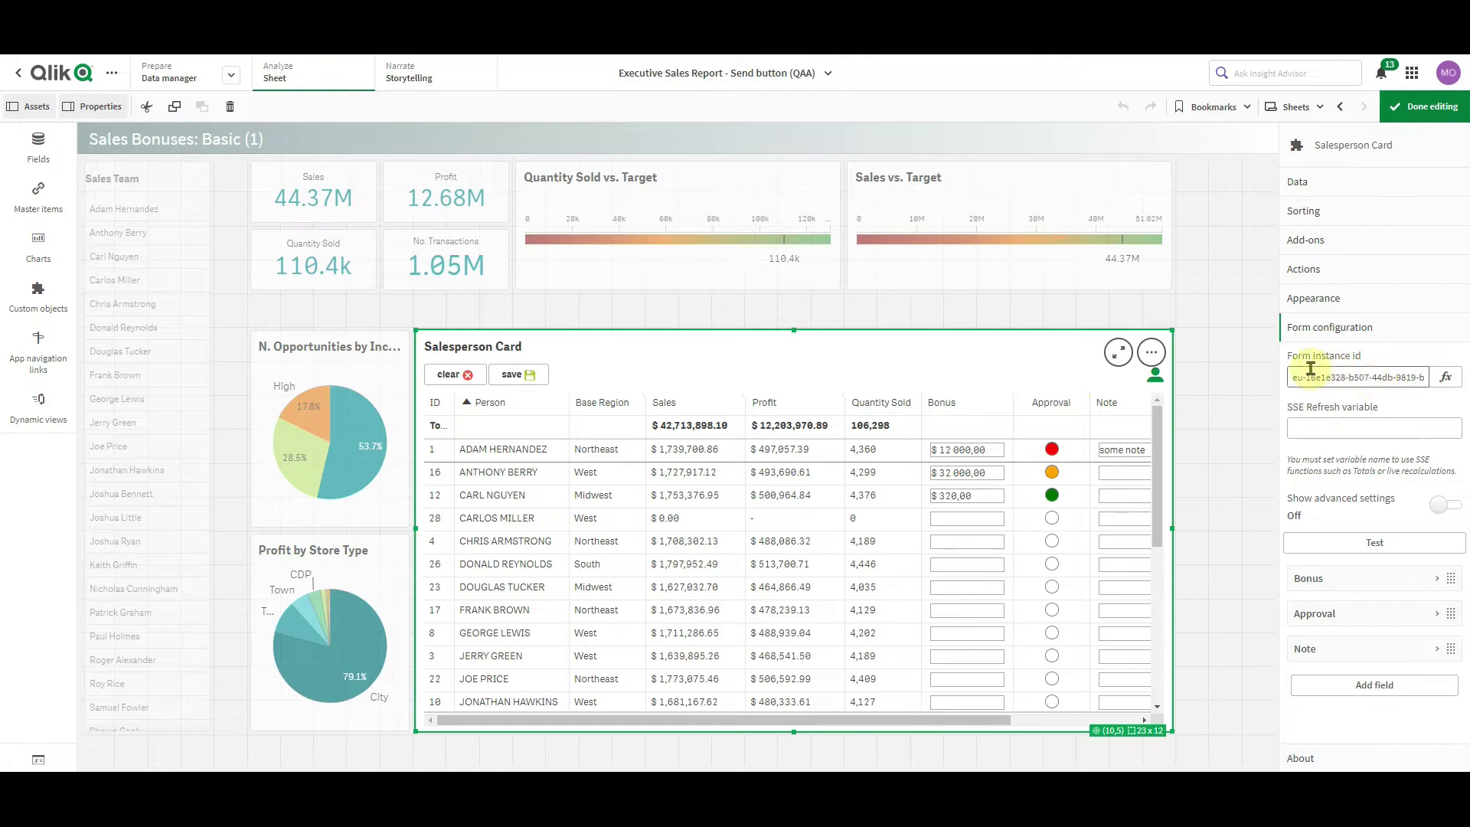
click(1444, 380)
drag(297, 118, 64, 116)
key(ctrl+c)
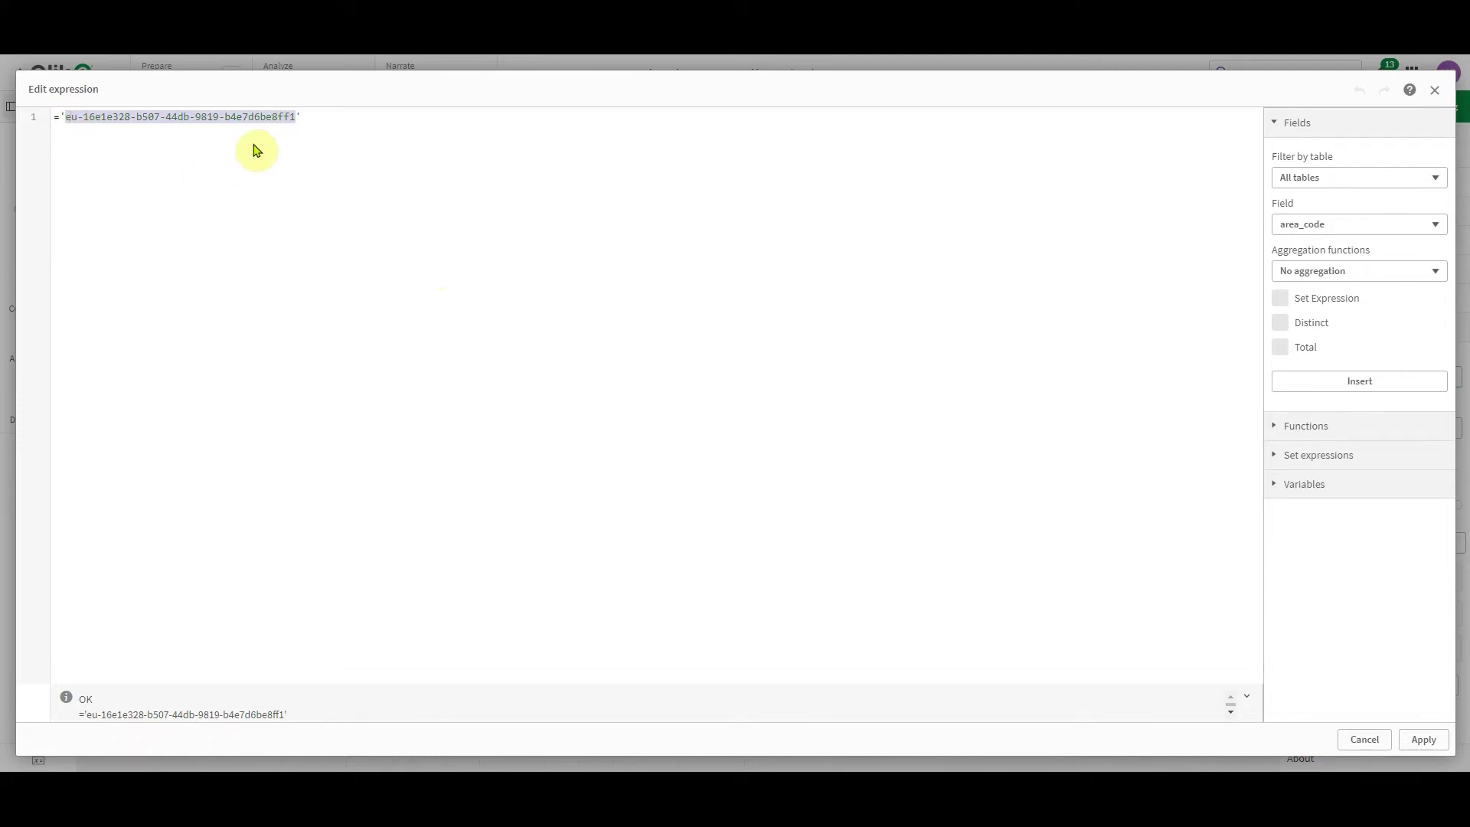
click(1421, 741)
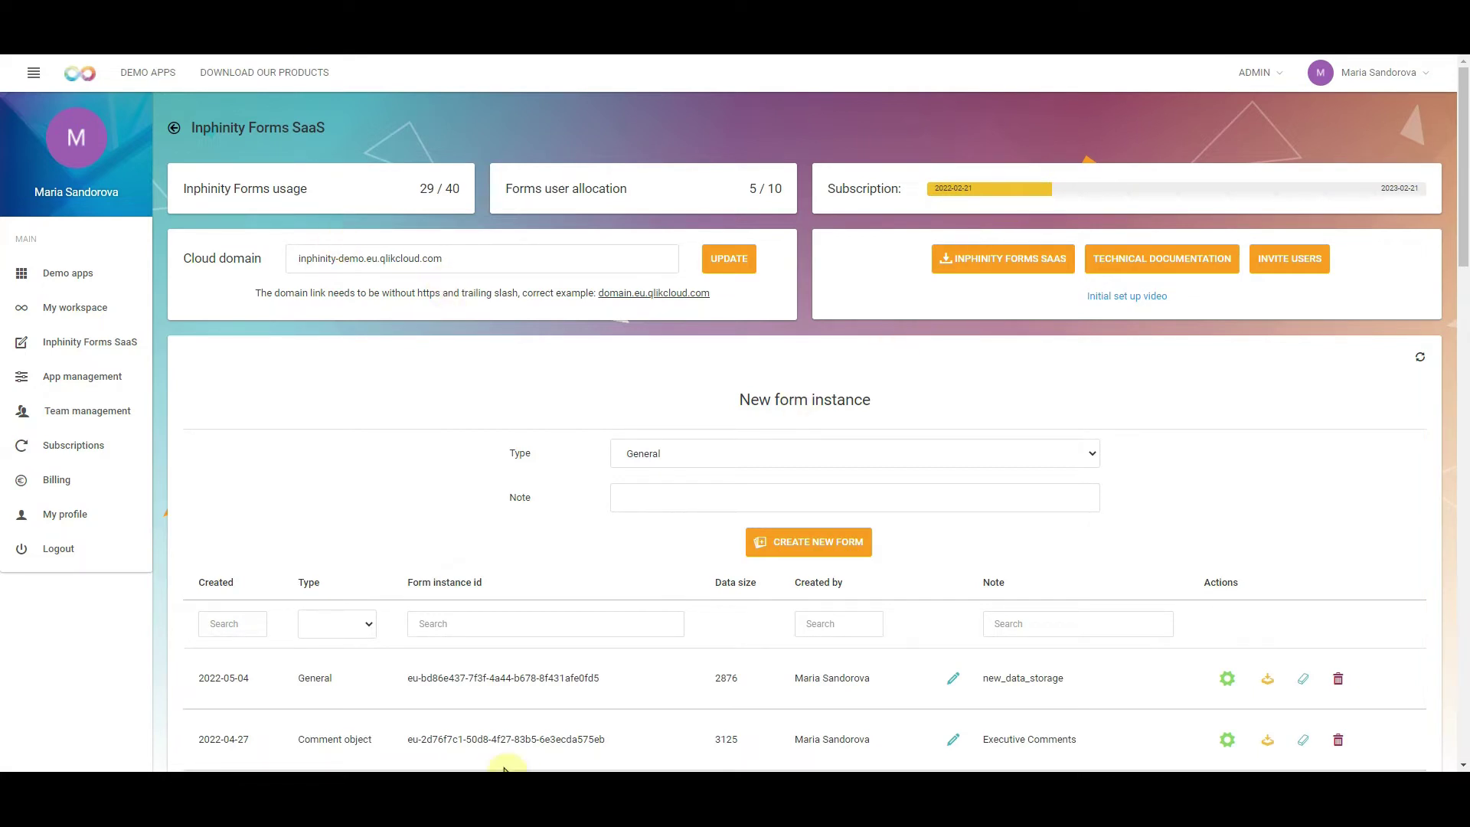
Paste the copied id into the Form instance id search to show Executive Team Bonuses Inputs
scroll(599, 423, down, 13)
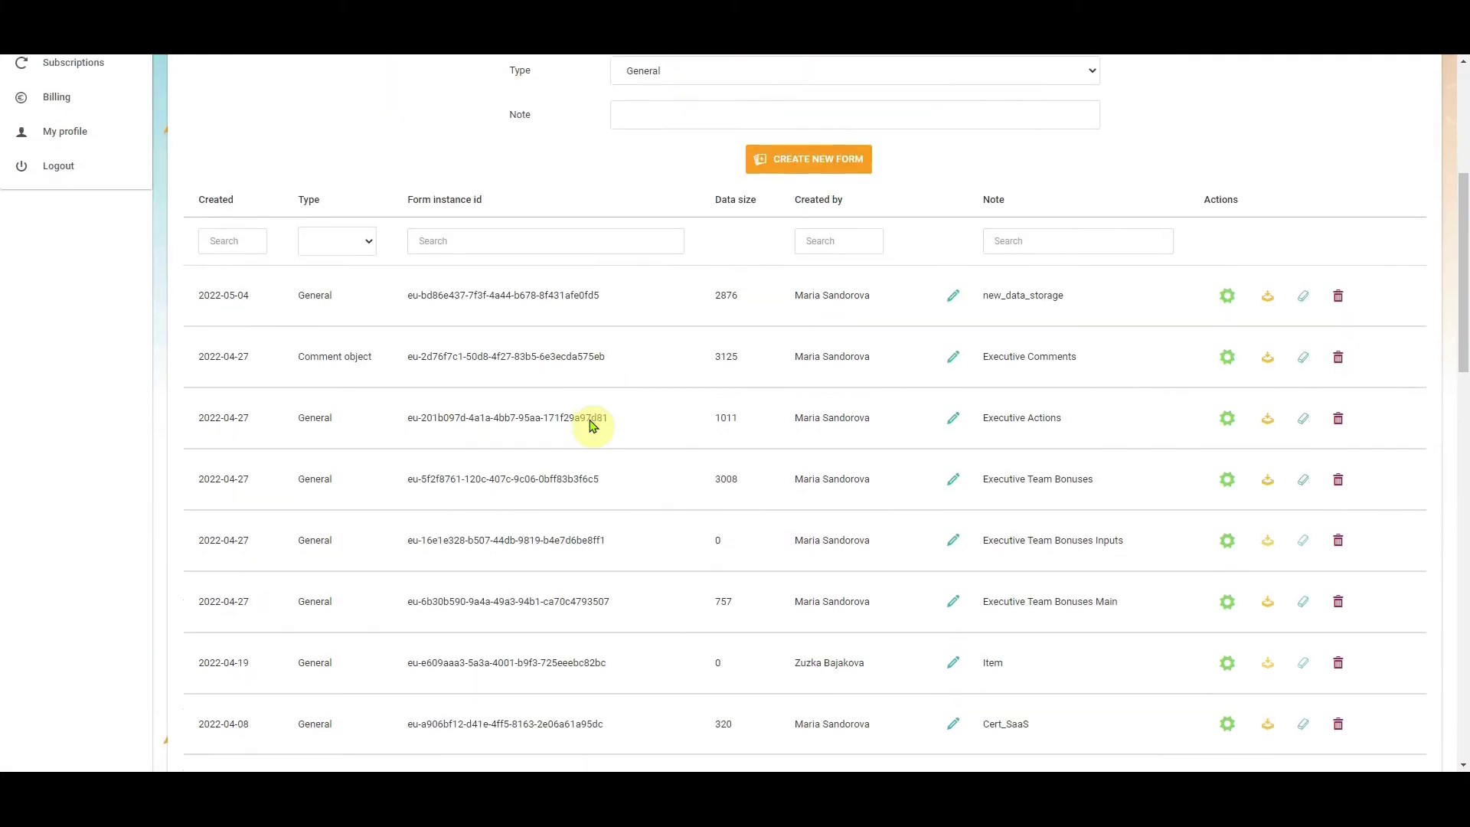
scroll(636, 536, down, 7)
scroll(640, 542, up, 12)
scroll(640, 544, up, 6)
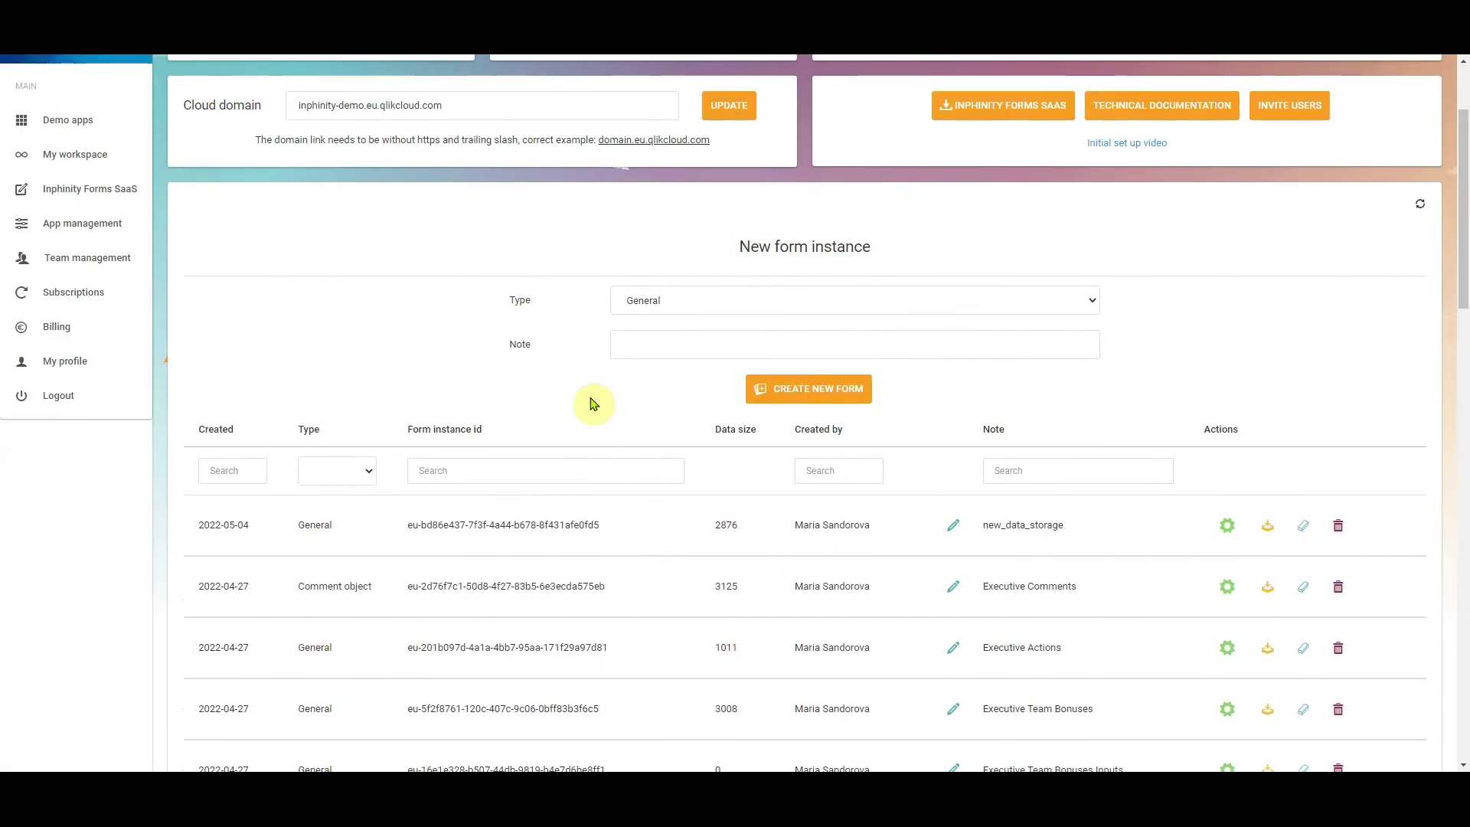
click(492, 464)
key(ctrl+v)
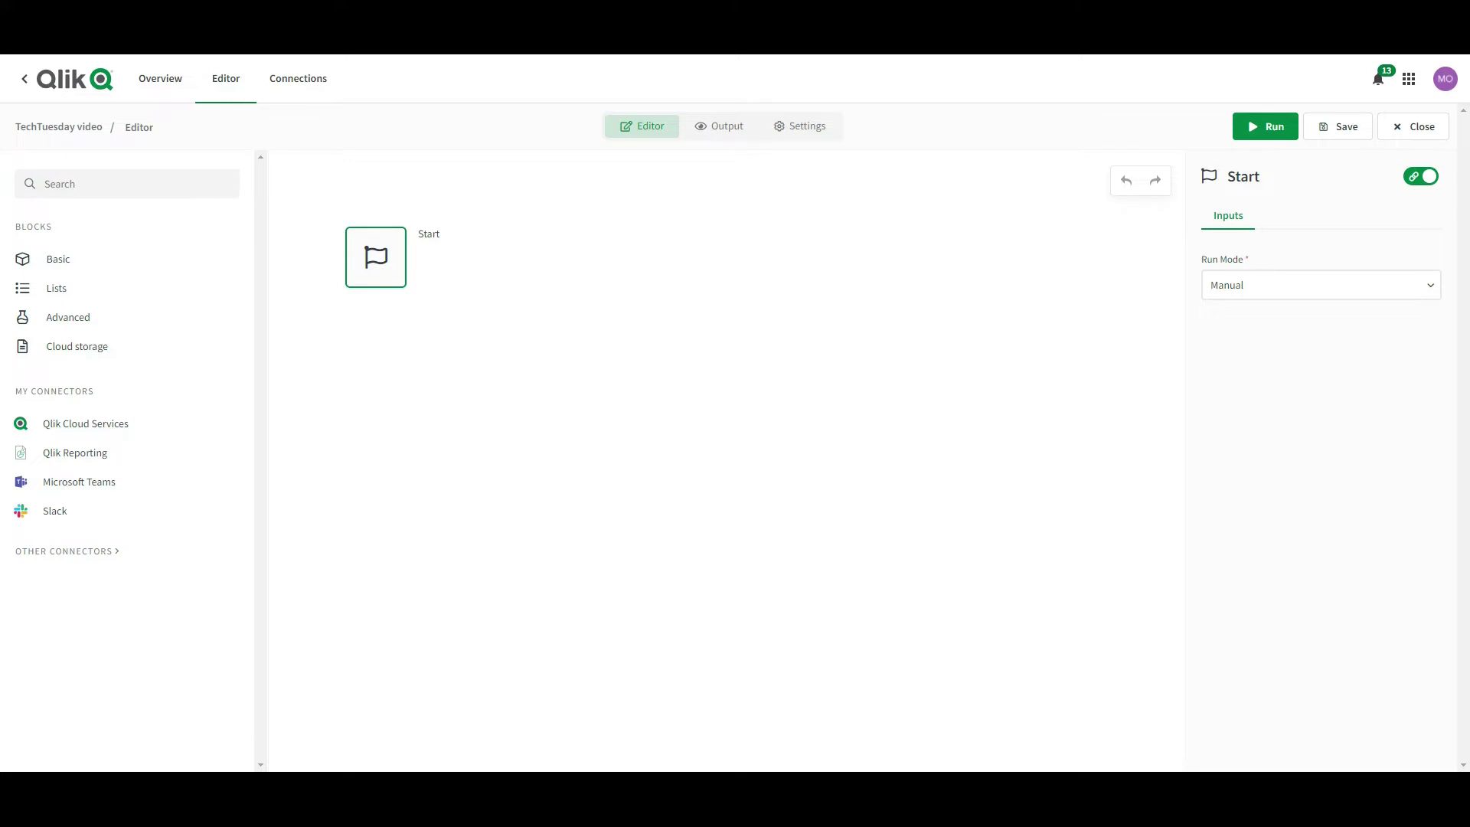
Search the blocks for 'url' and drop a Call URL block beneath Start
click(98, 184)
text(ur)
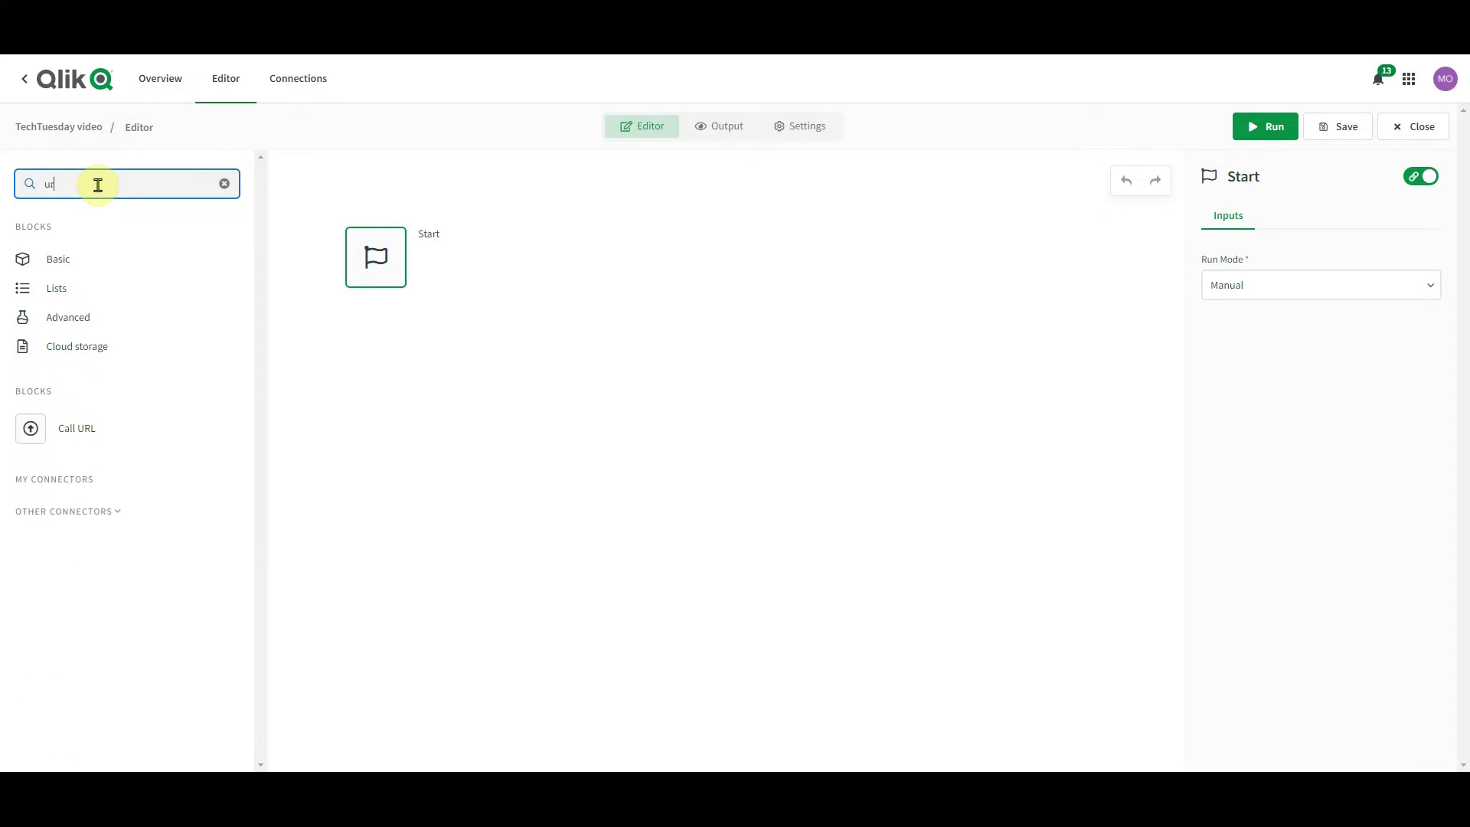
text(l)
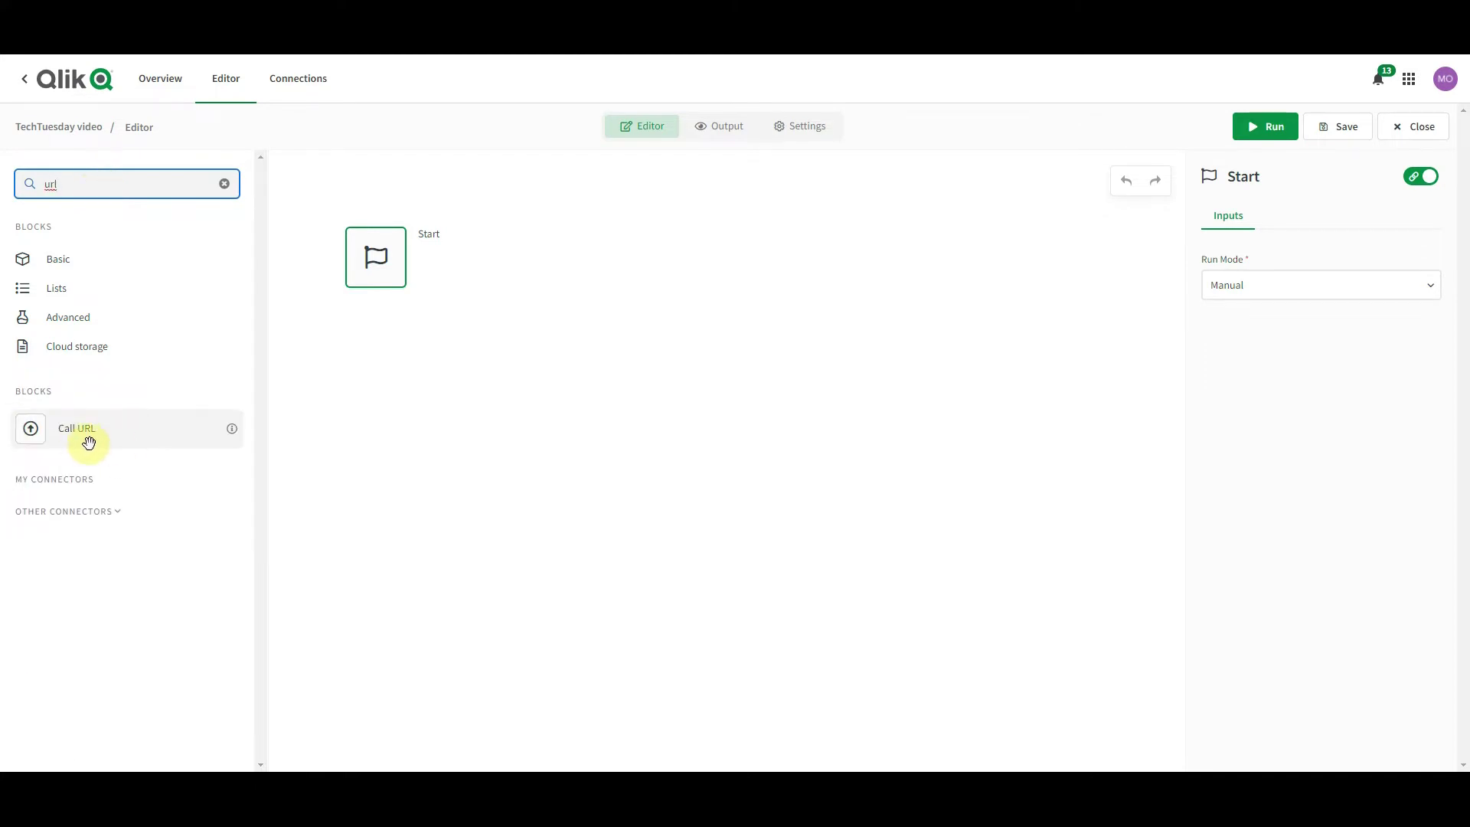
drag(95, 440, 363, 335)
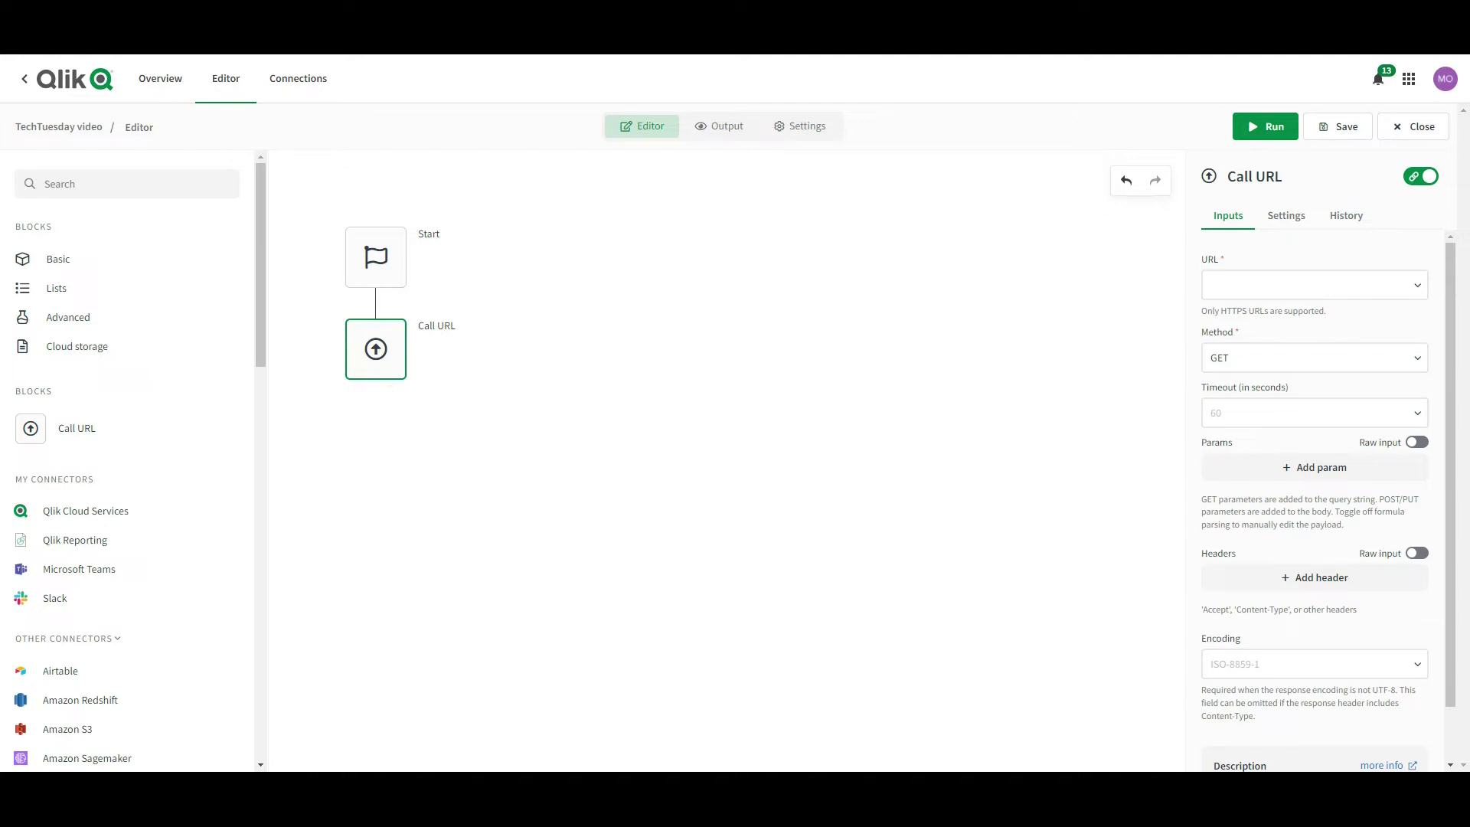
click(1247, 296)
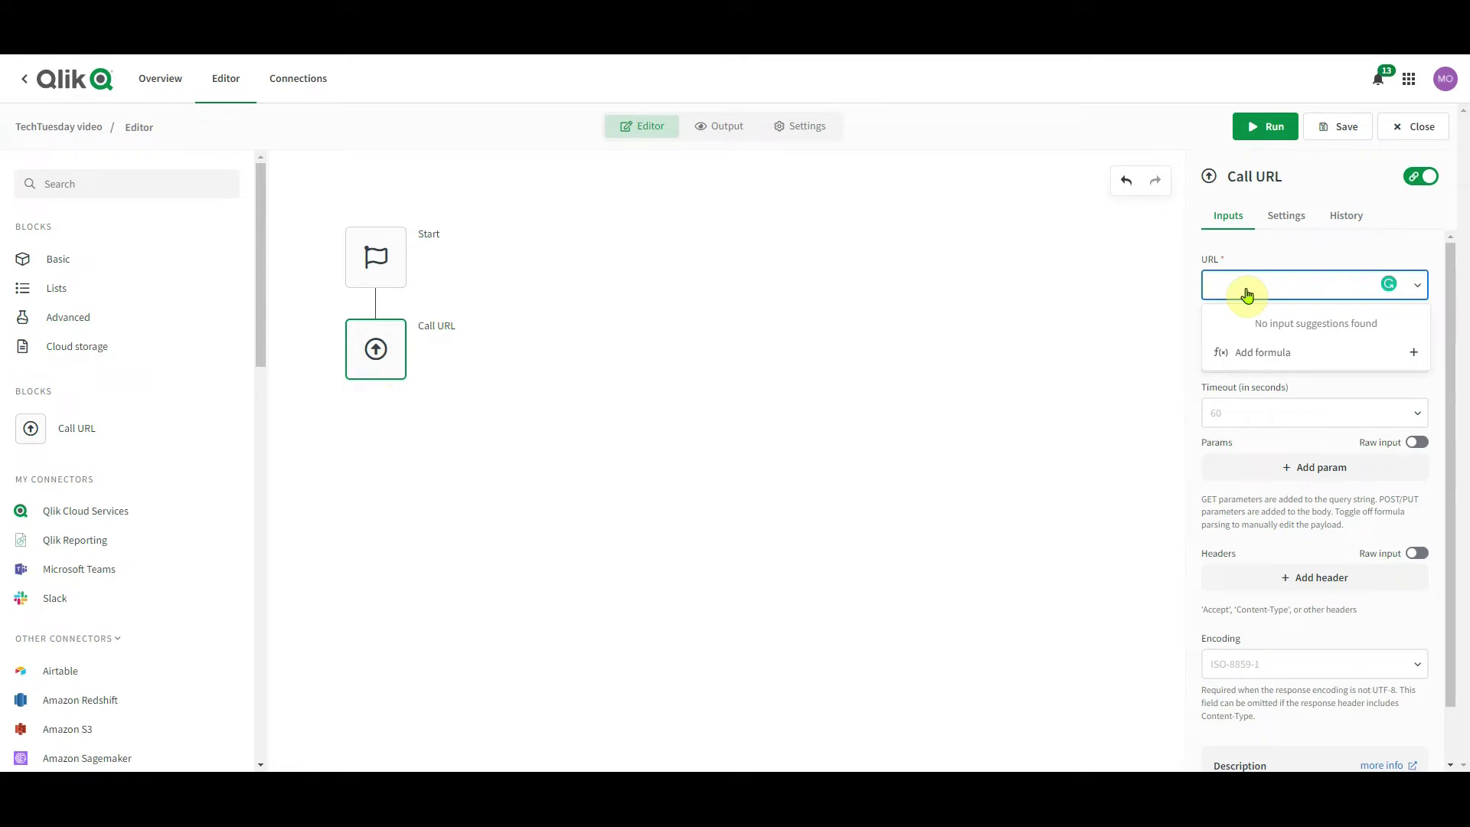
text(https)
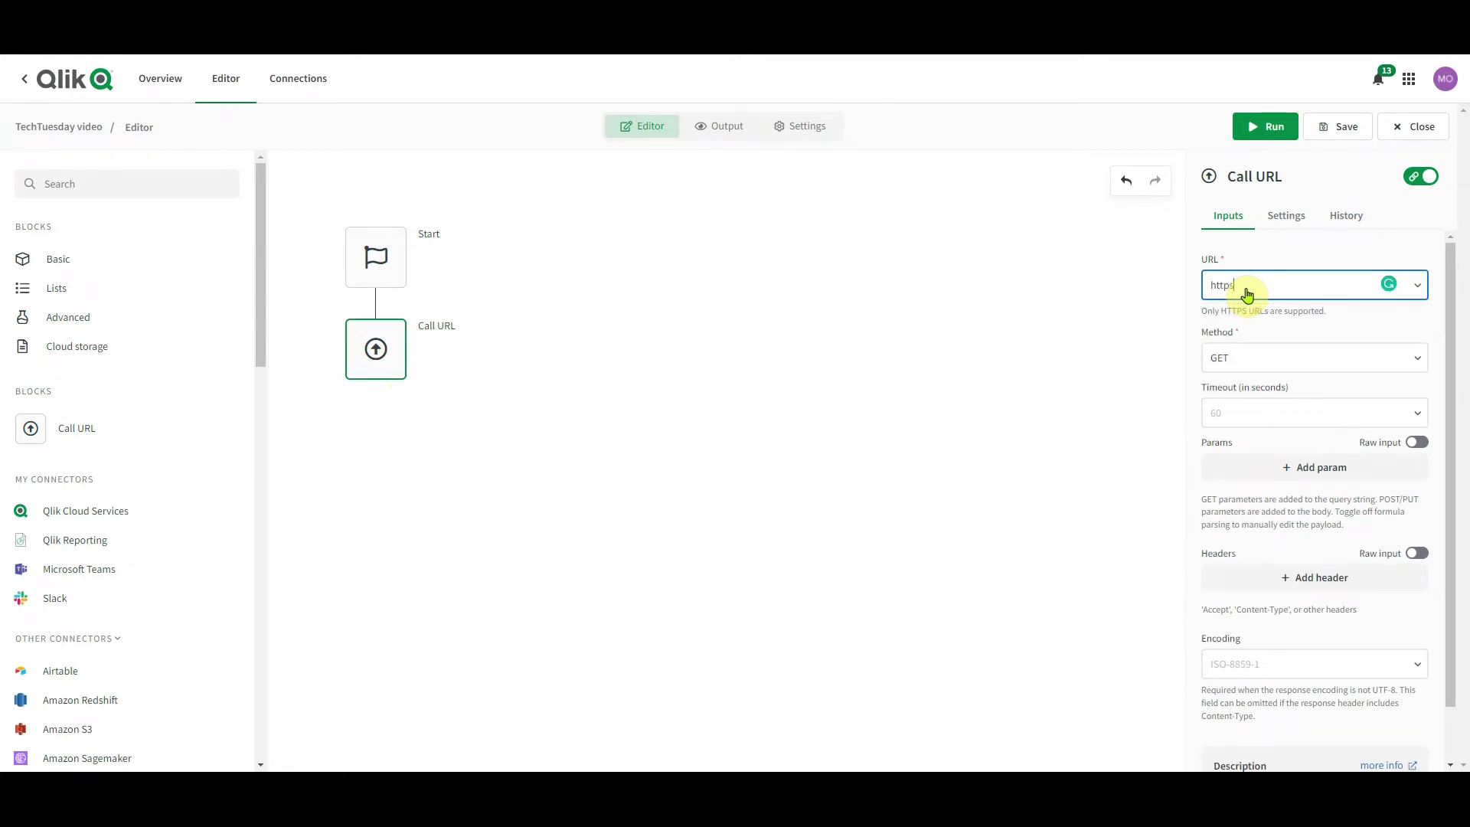
text(://forms.inphinity.app/)
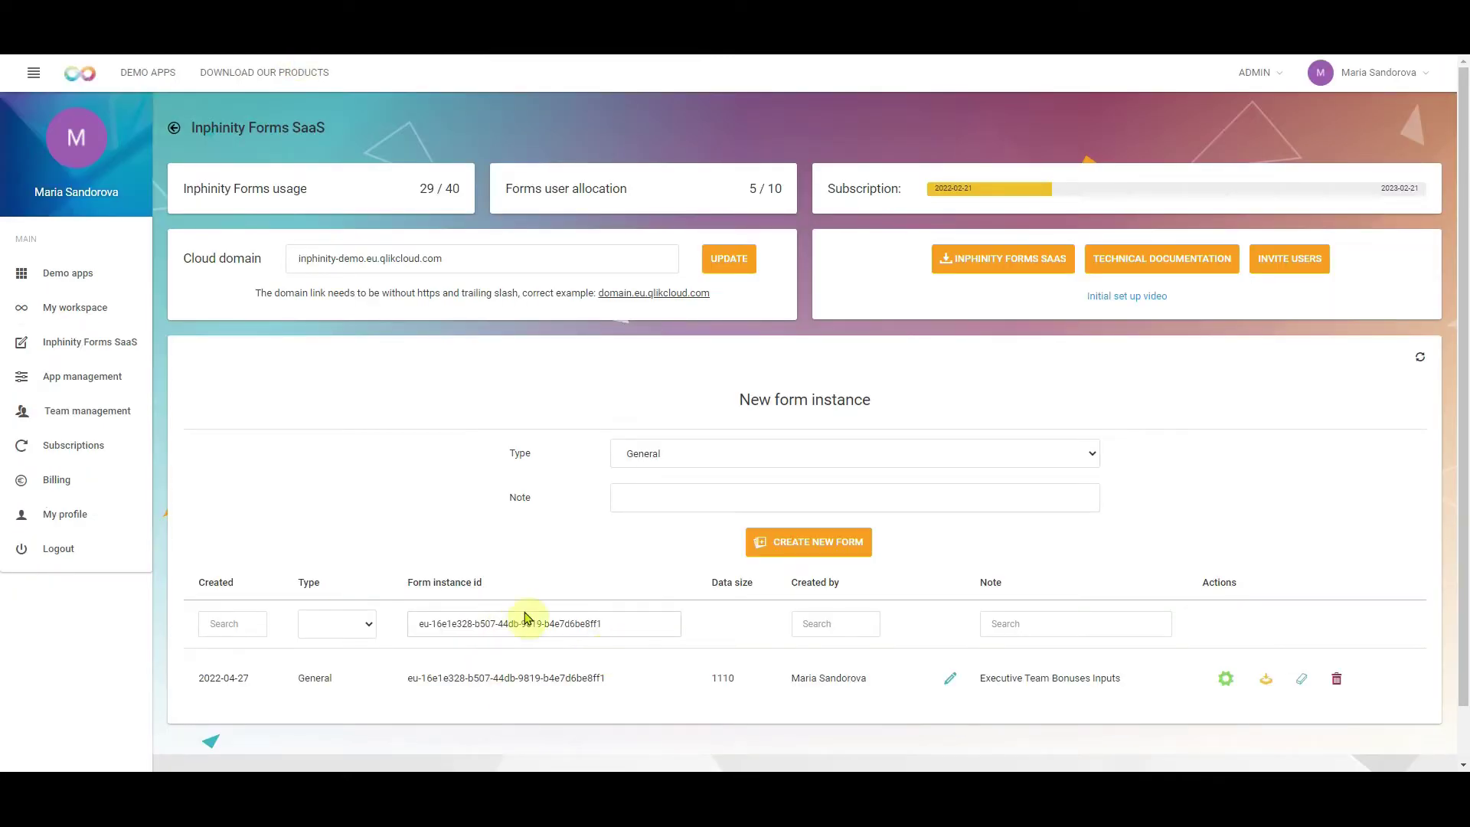
drag(609, 627, 404, 623)
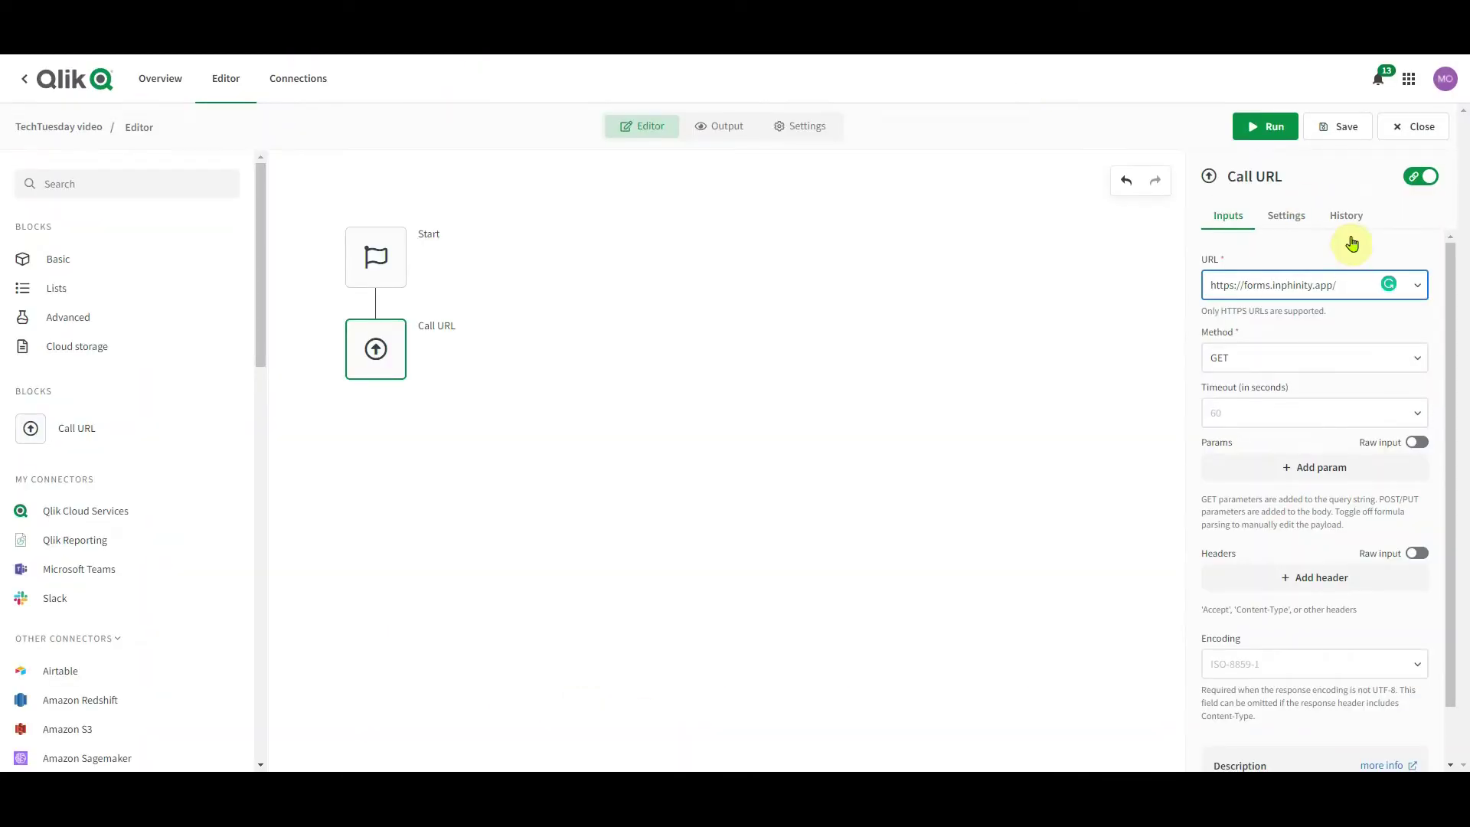
text(eu-16e1e328-b507-44db-9819-b4e7d6be8ff1)
text(/)
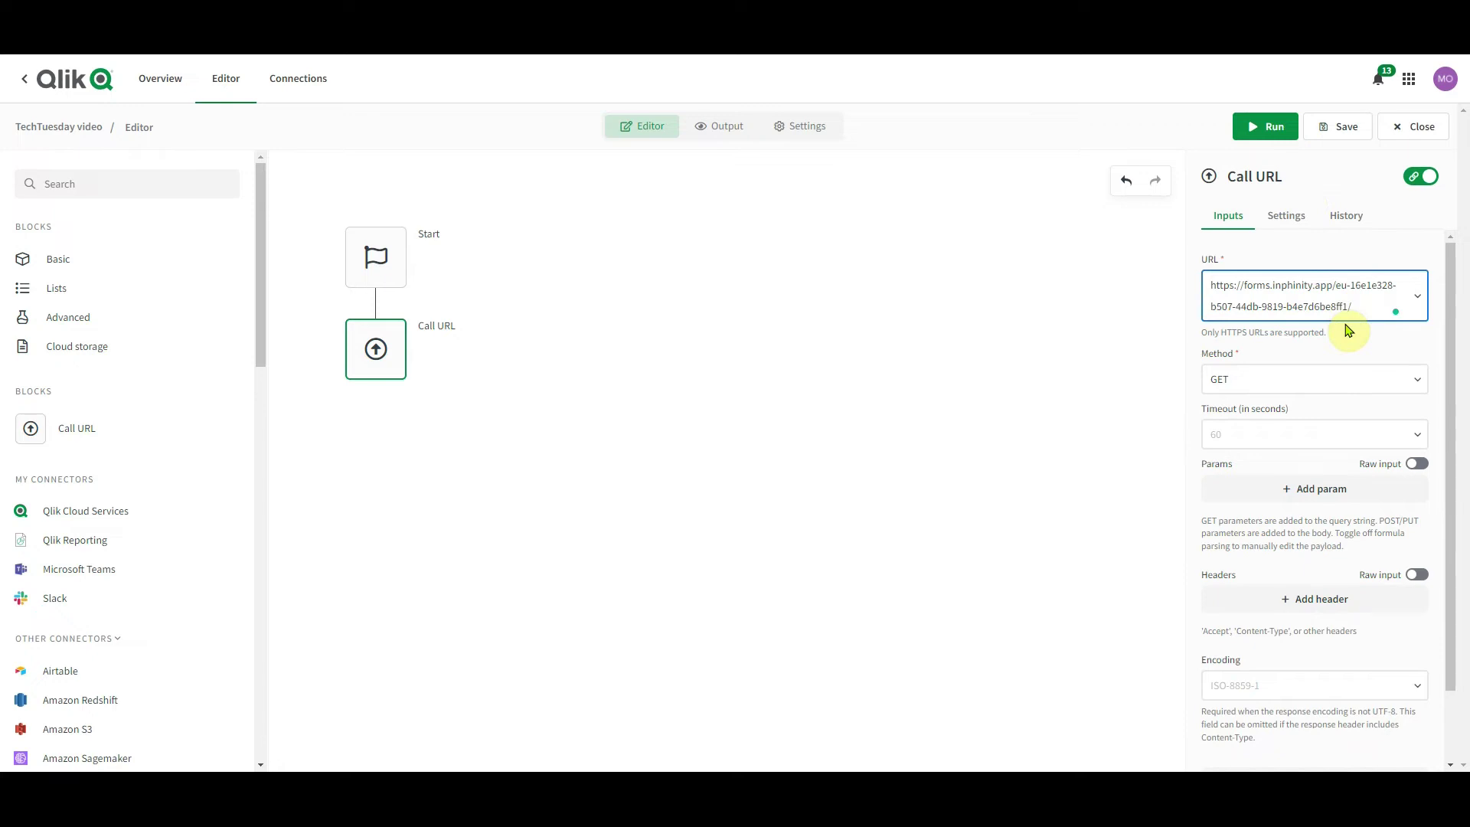
text(json)
click(1367, 355)
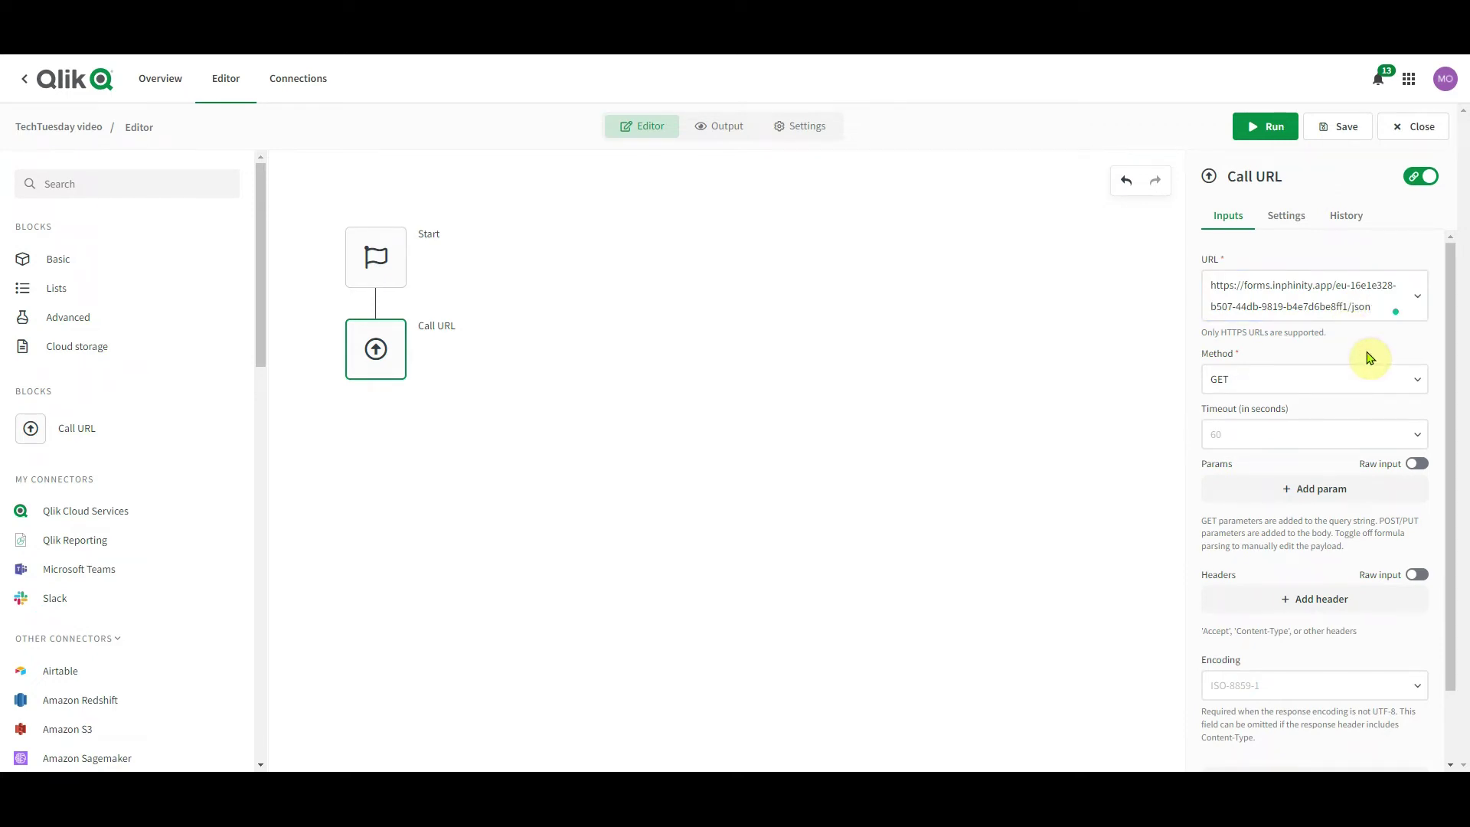
Add an Authorization request header with the value 'Bearer'
click(1313, 599)
scroll(1316, 600, down, 2)
click(1281, 505)
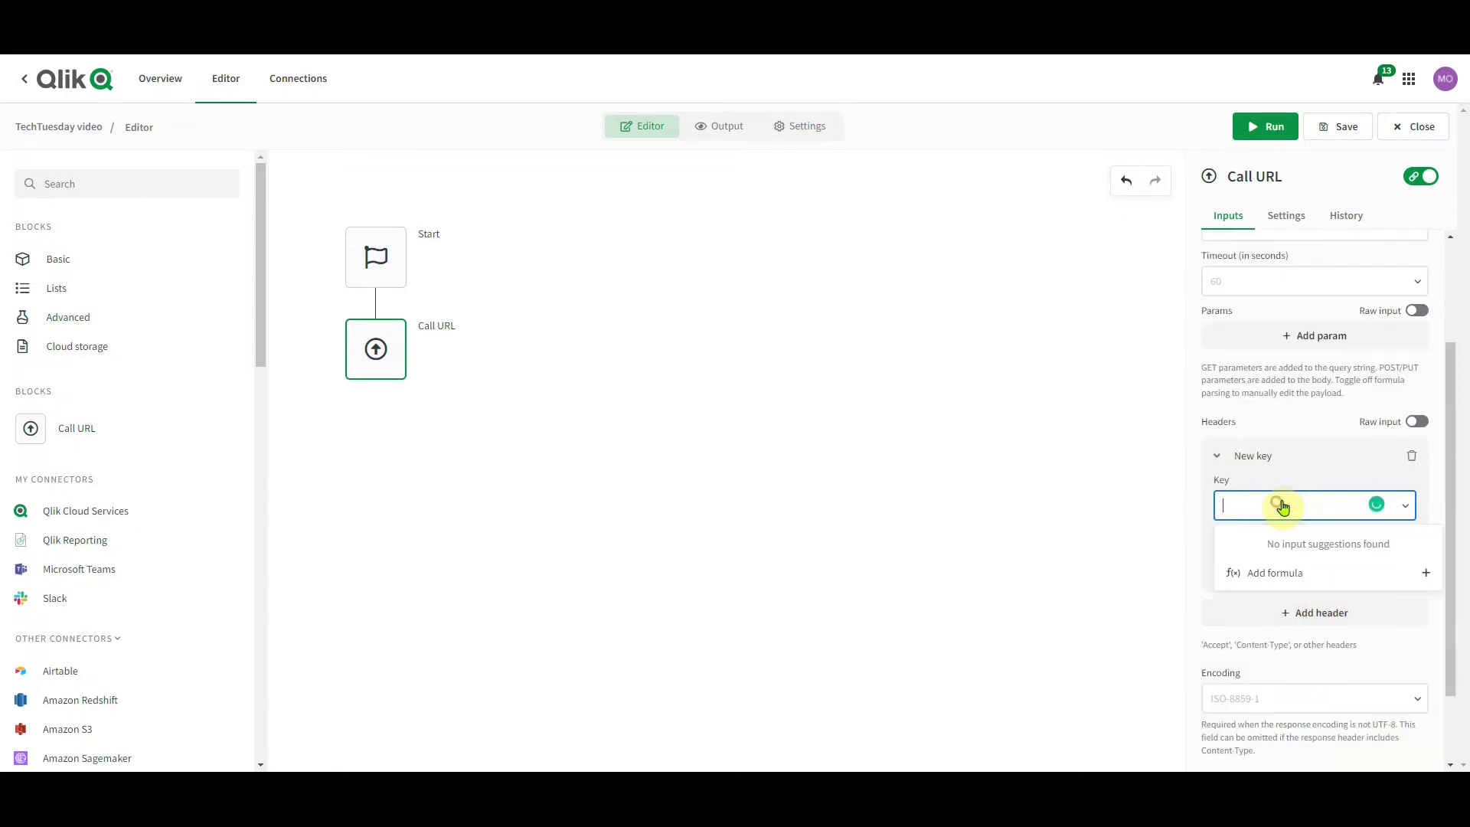
text(Authoriza)
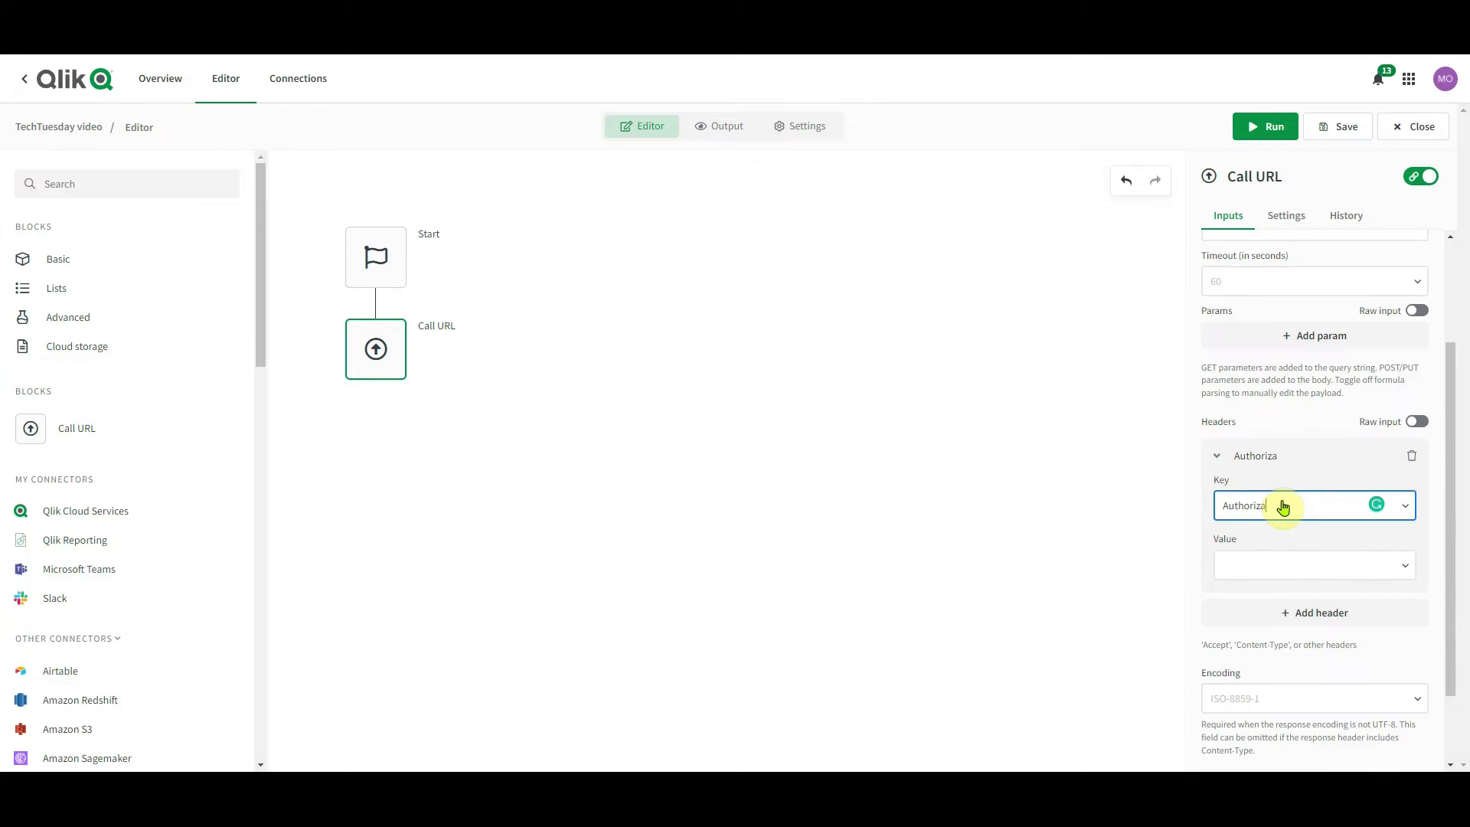
text(tion)
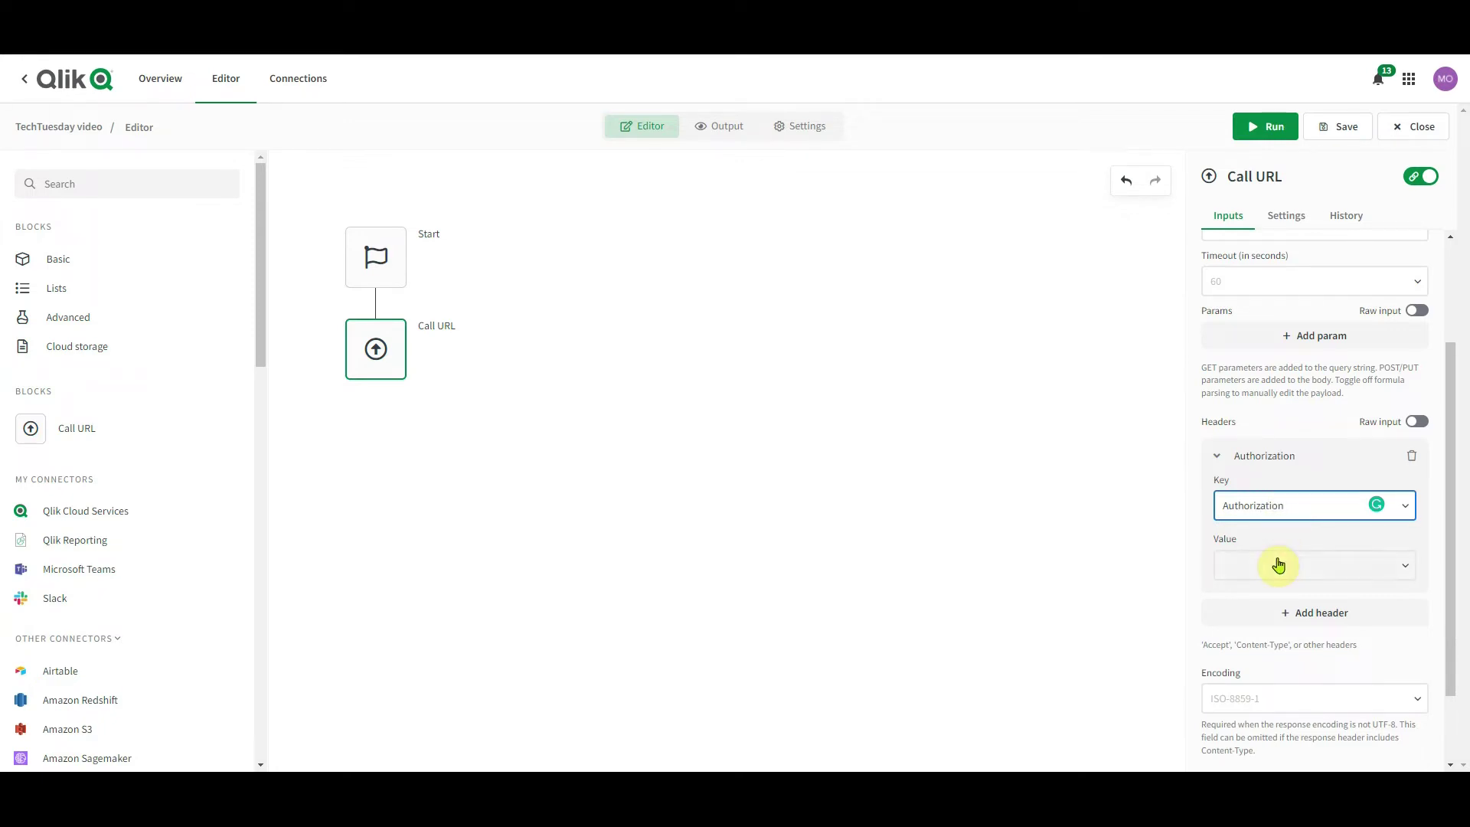
click(1278, 565)
text(Bearer)
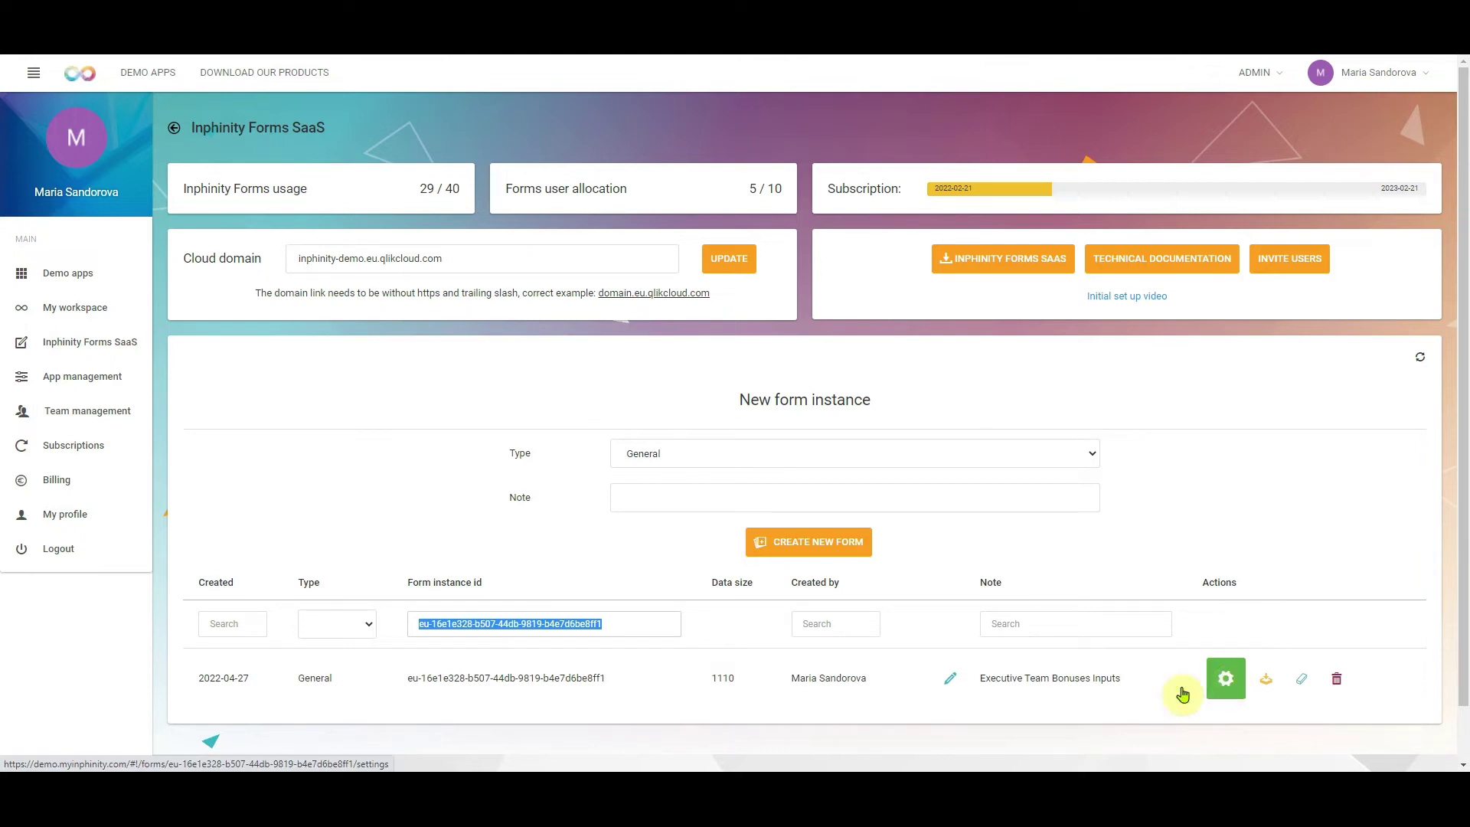
Create an API token in the form's settings and paste it after Bearer in the header value
click(1226, 678)
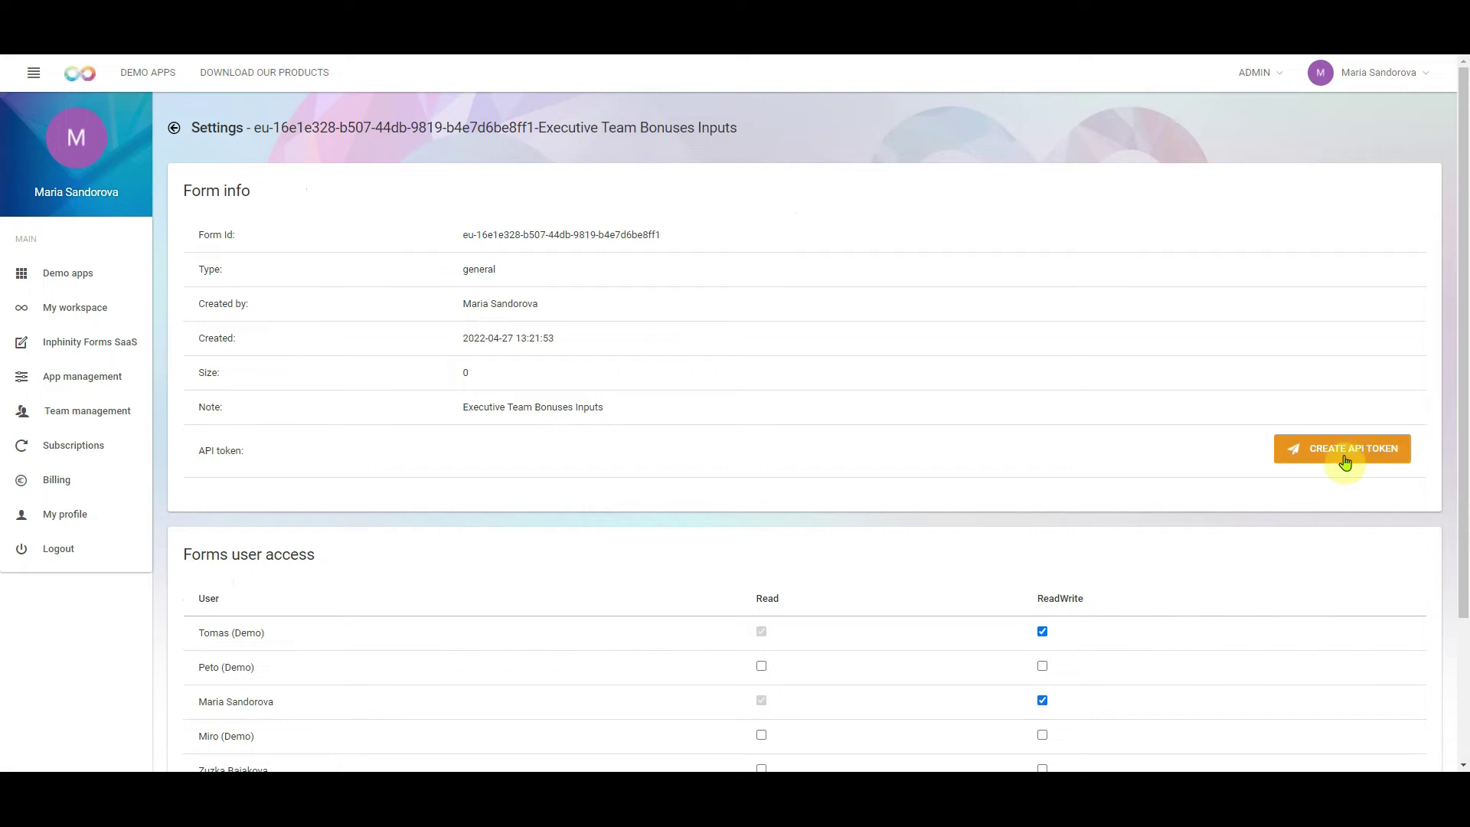
click(1344, 462)
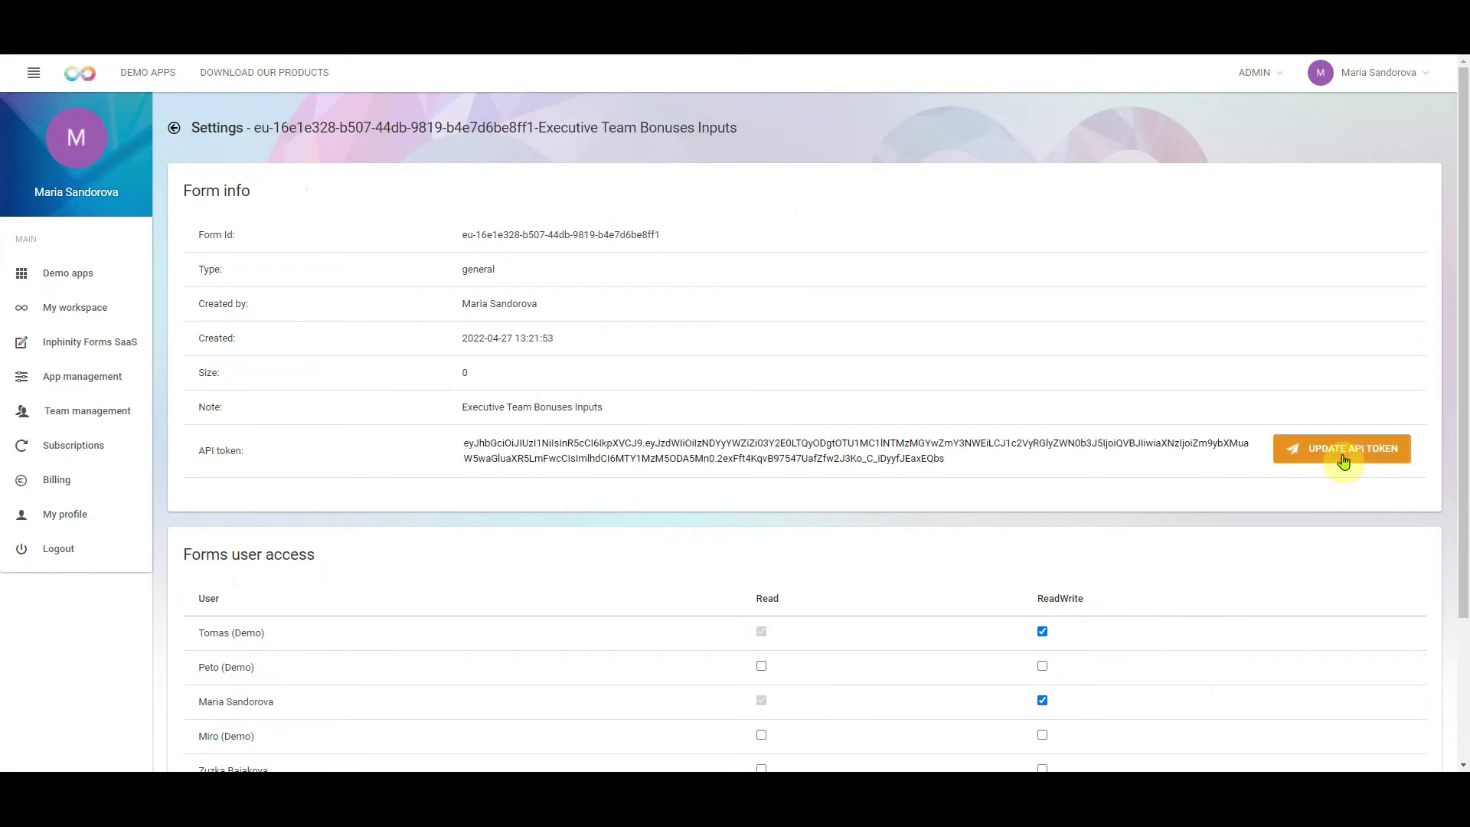
click(970, 465)
key(ctrl+a)
key(ctrl+c)
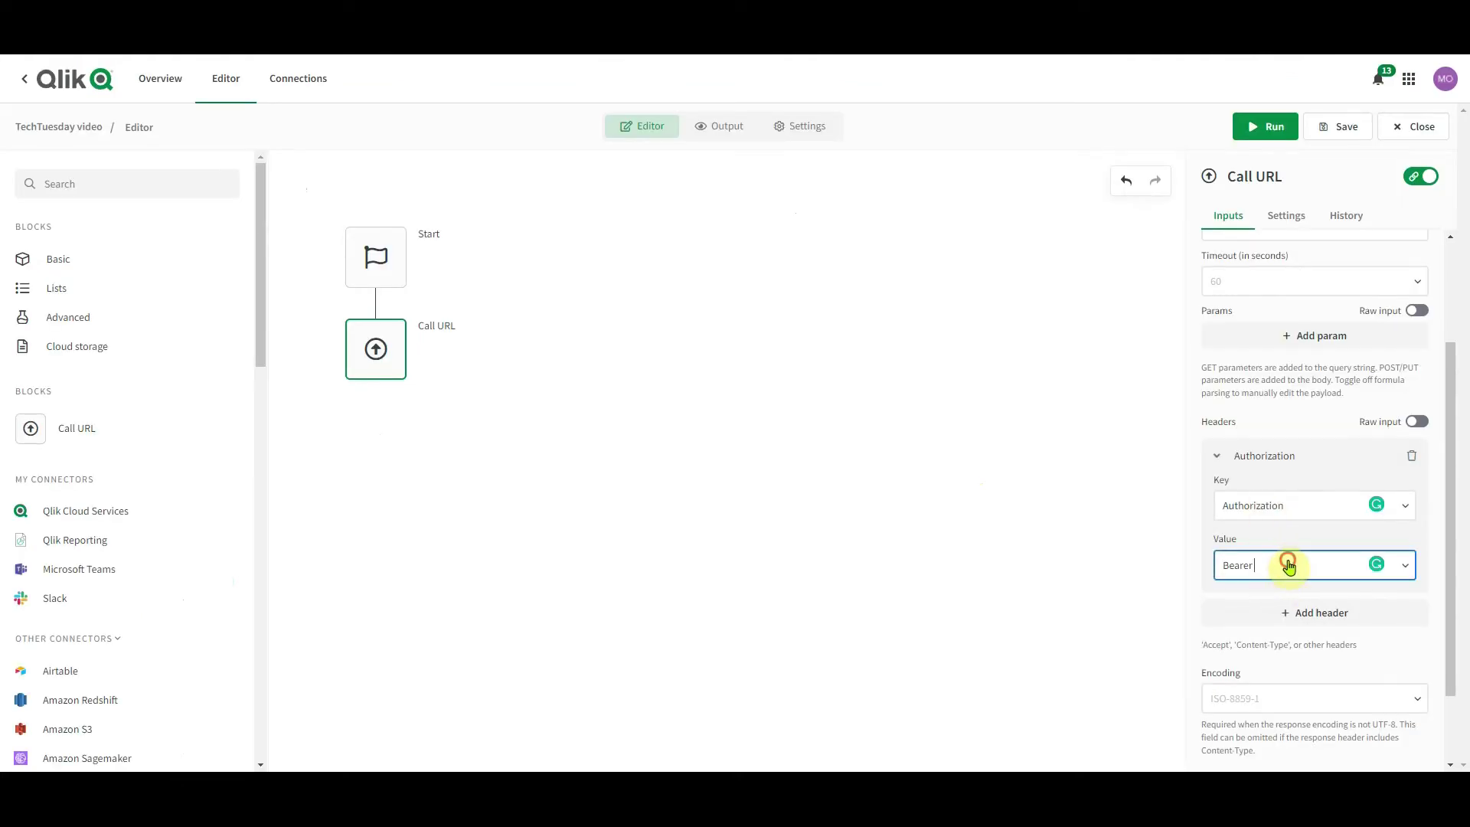
click(1288, 565)
key(ctrl+v)
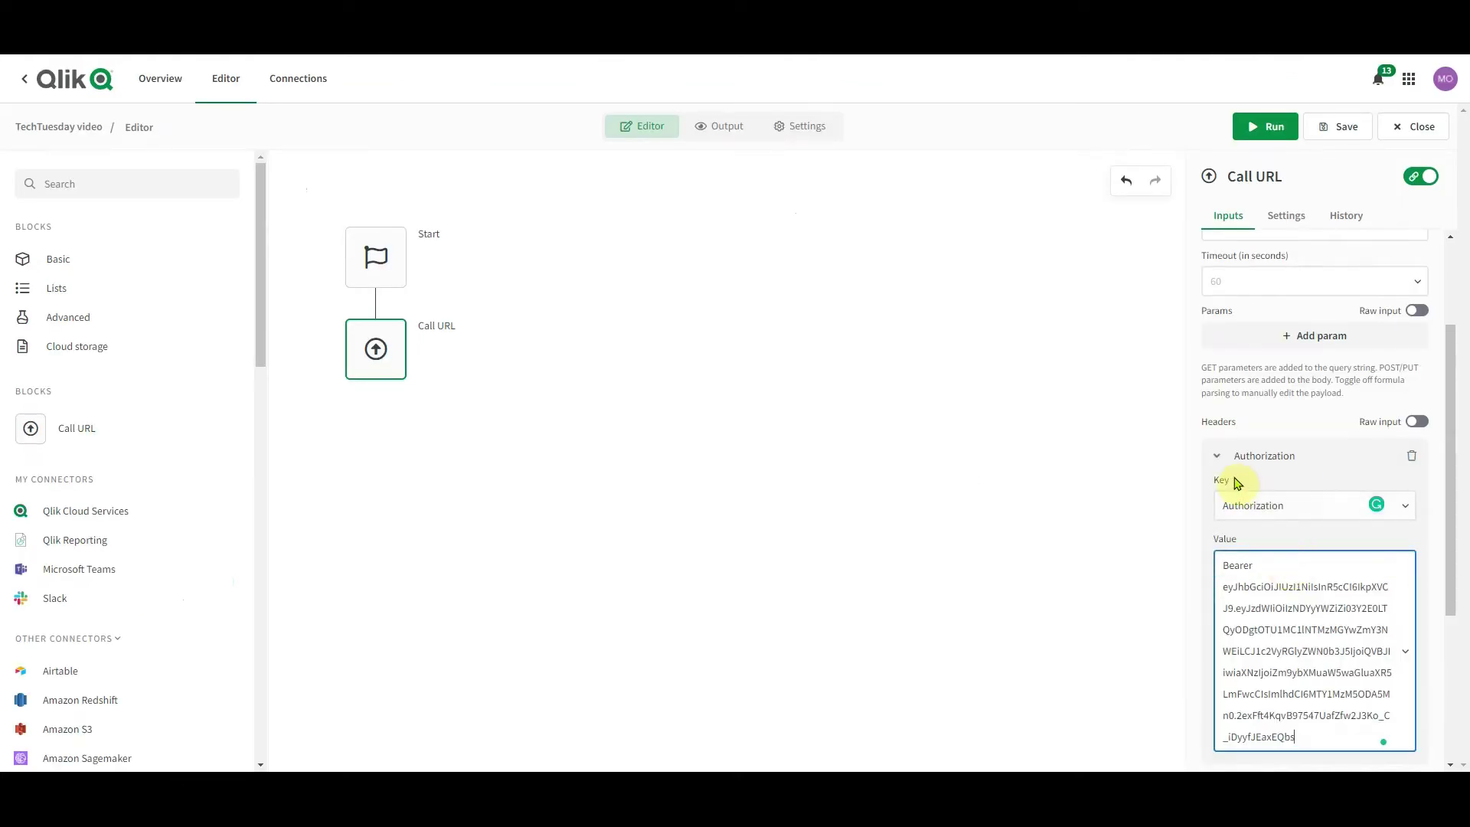
click(1216, 455)
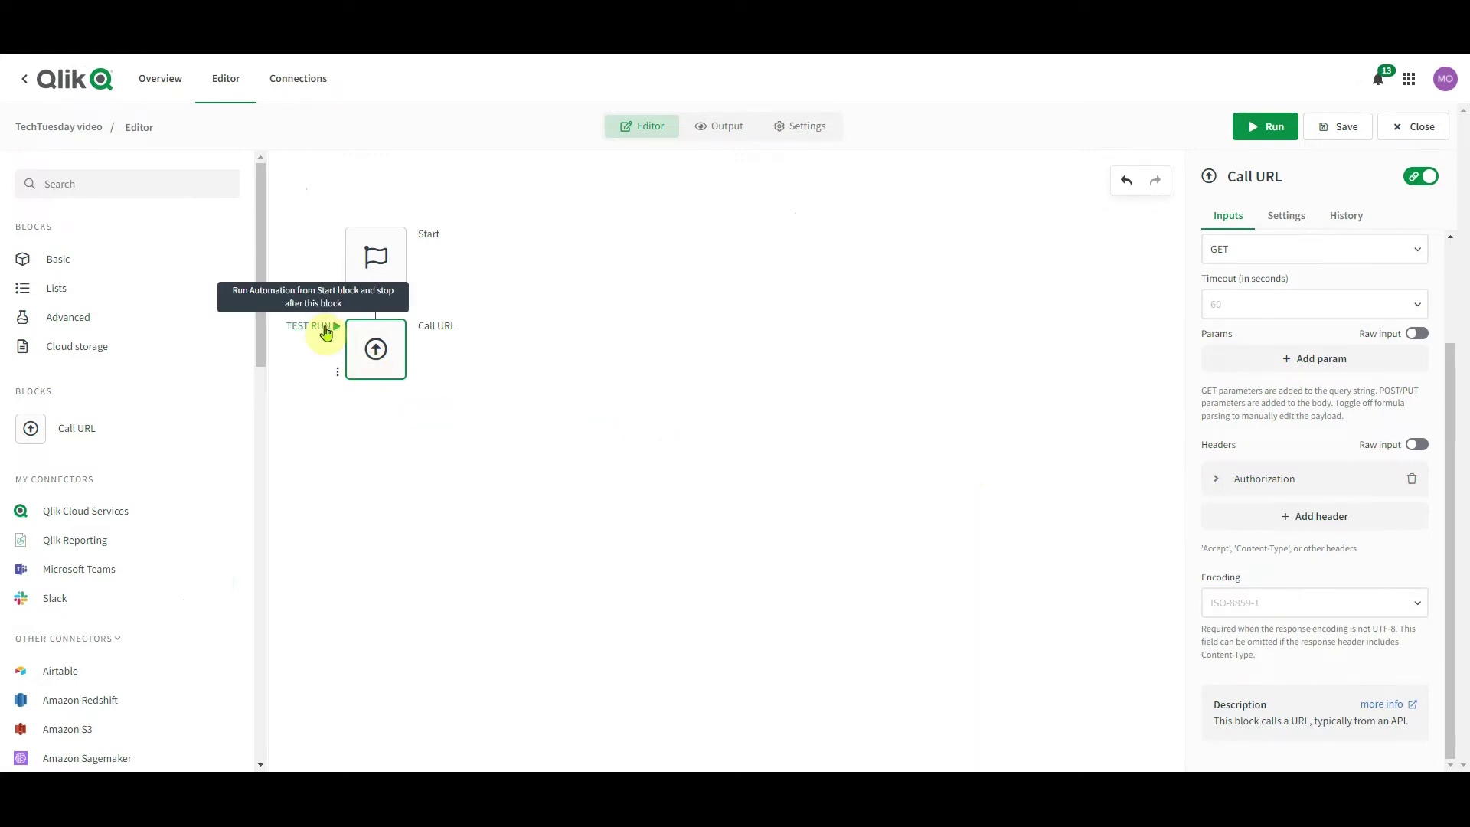
Save and test-run the automation, then step through the three returned records in History
key(ctrl+Return)
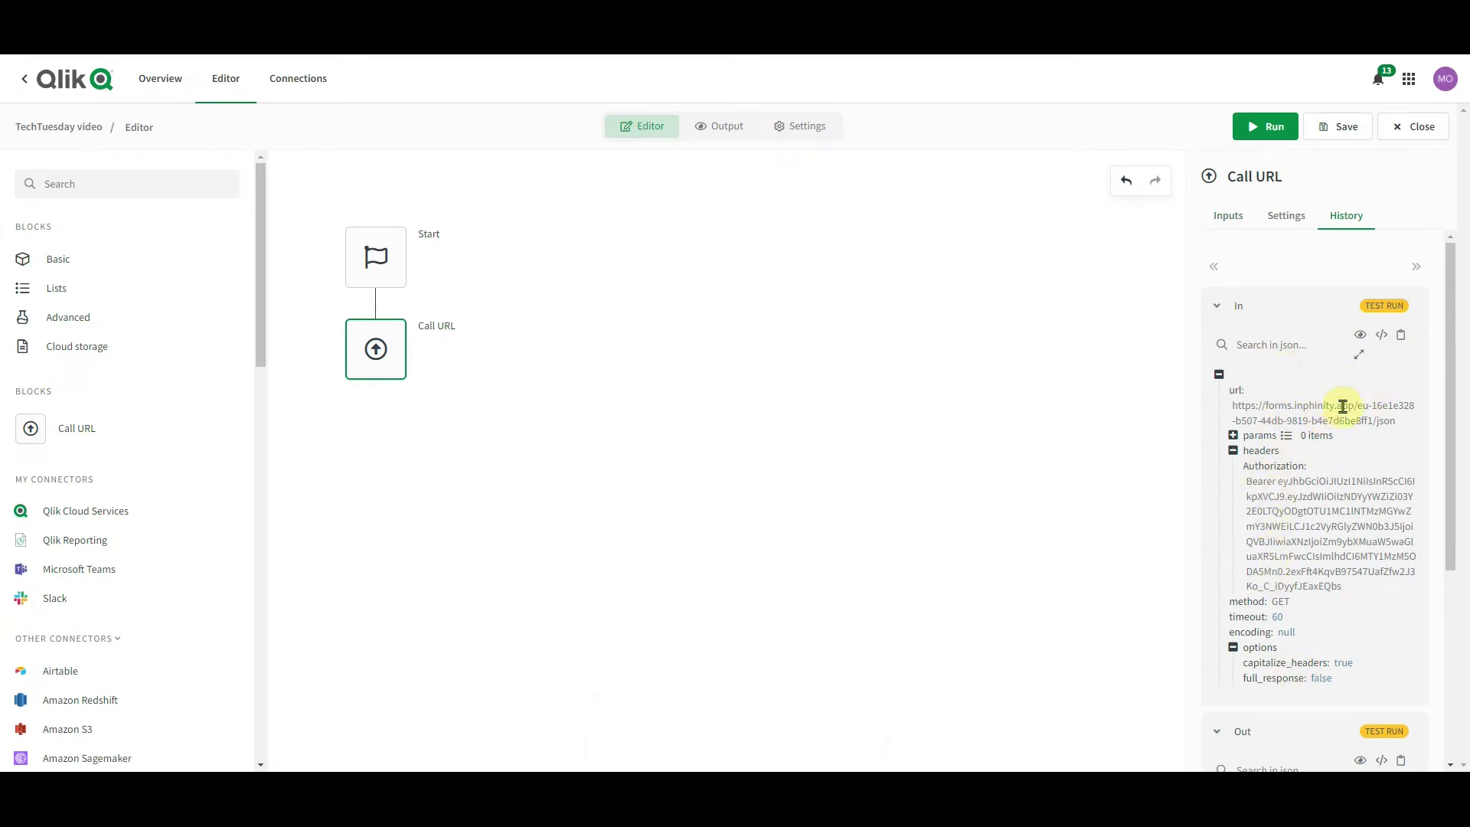
click(1241, 451)
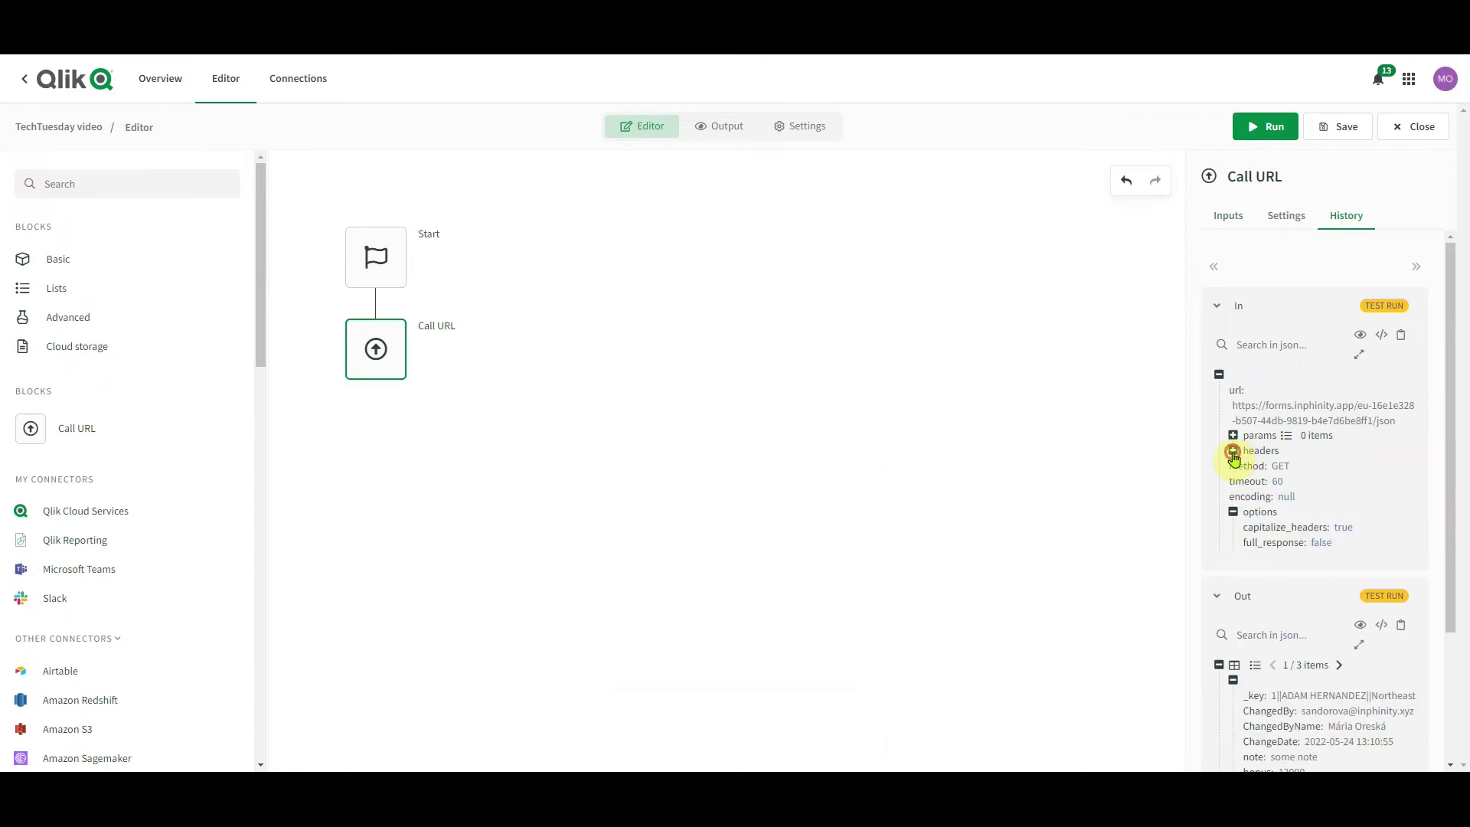
scroll(1352, 515, down, 3)
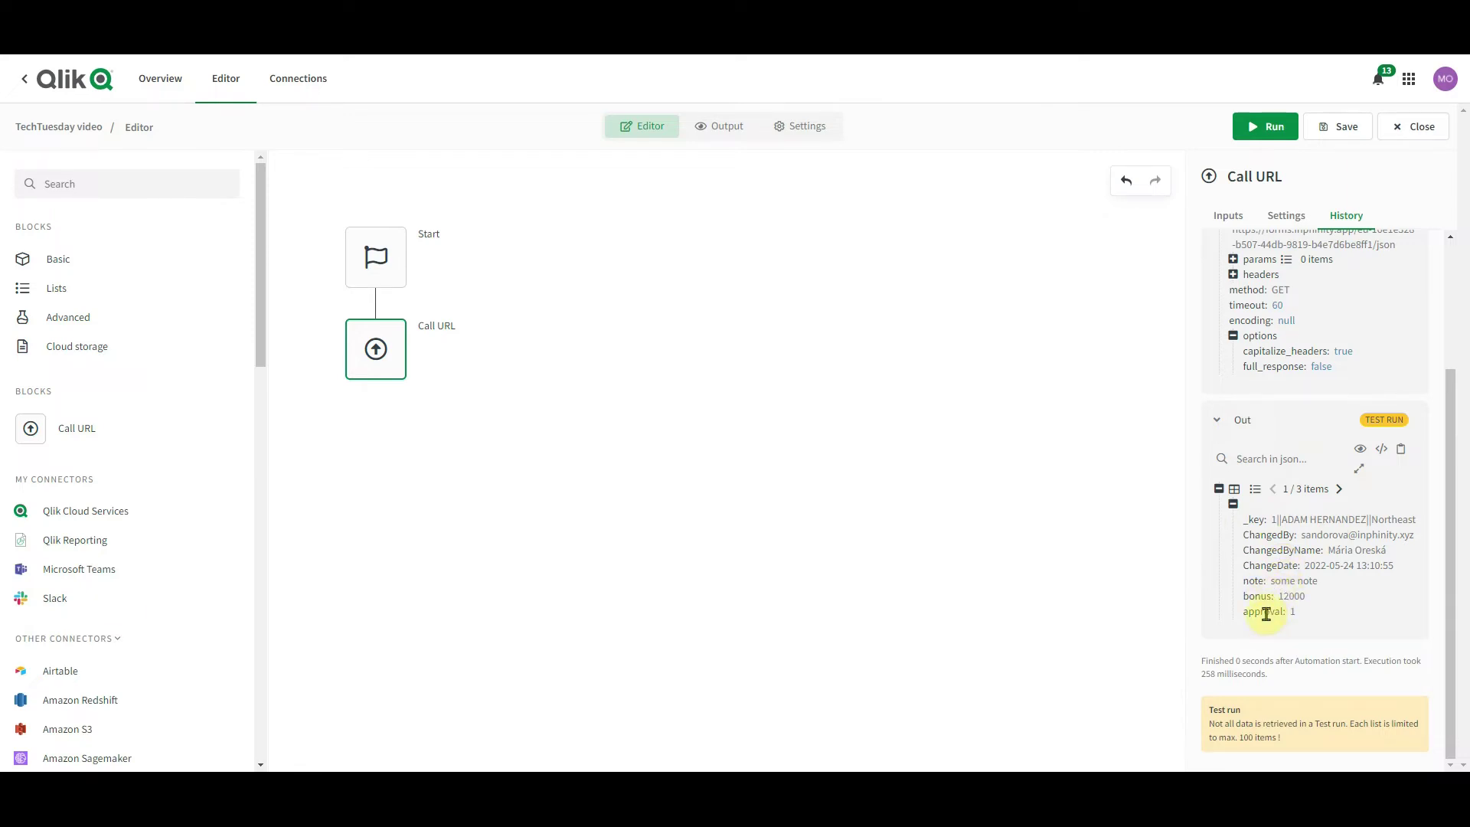
click(1338, 489)
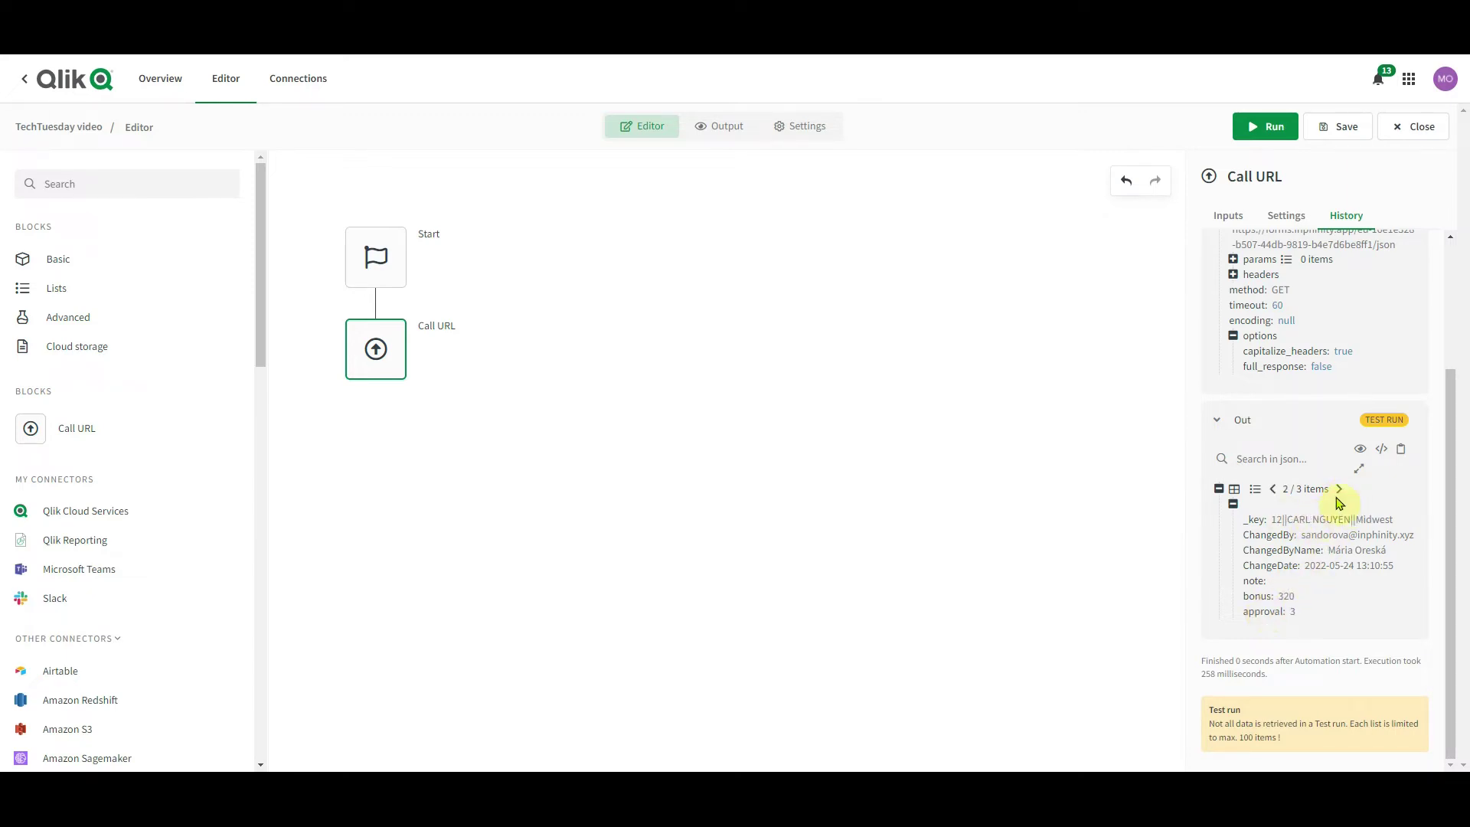
click(1337, 490)
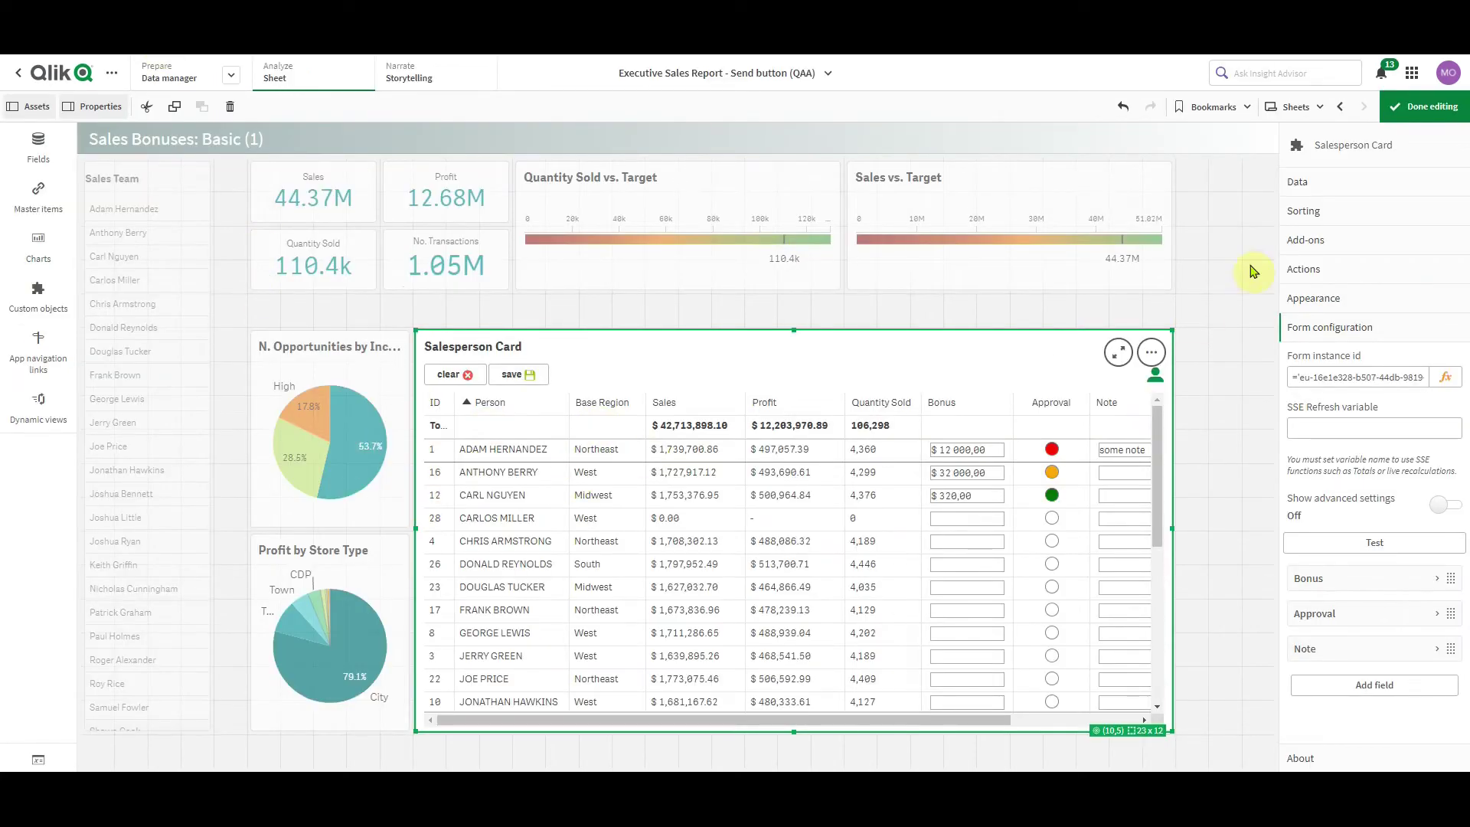
Review the Key dimension settings of the Salesperson Card's ID and Person dimensions
click(1340, 185)
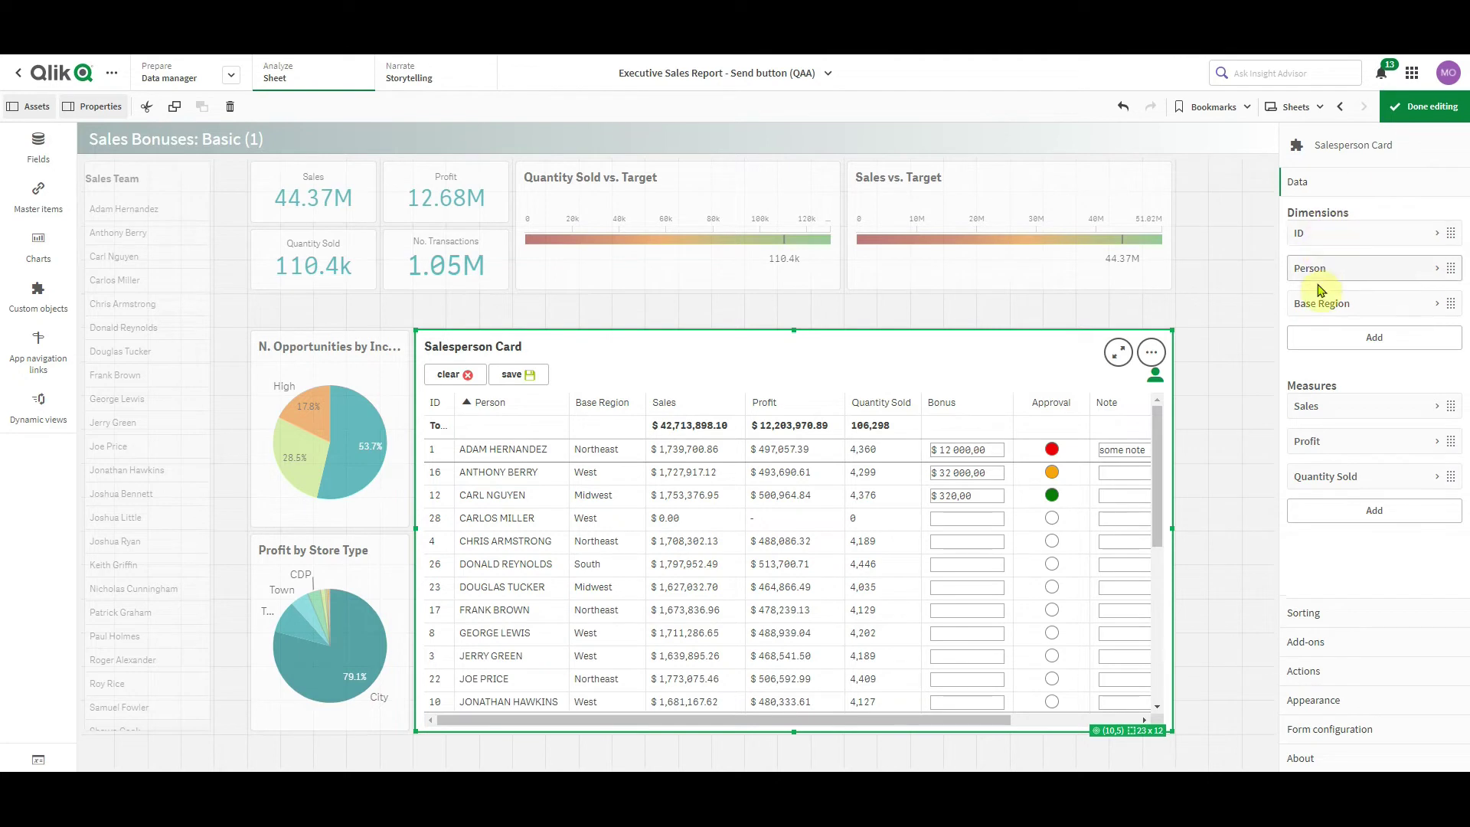
click(1351, 234)
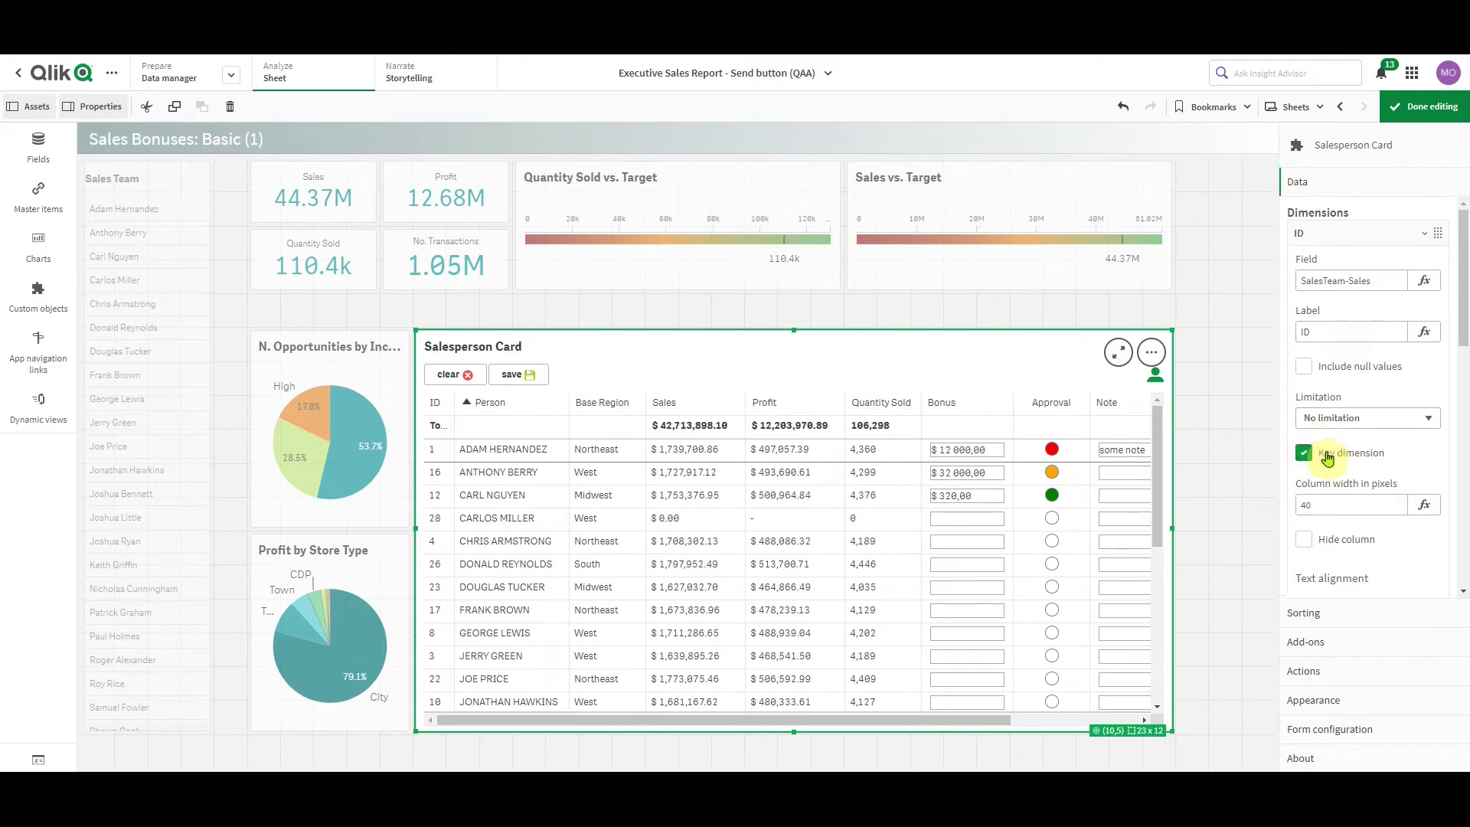
click(1322, 241)
click(1332, 272)
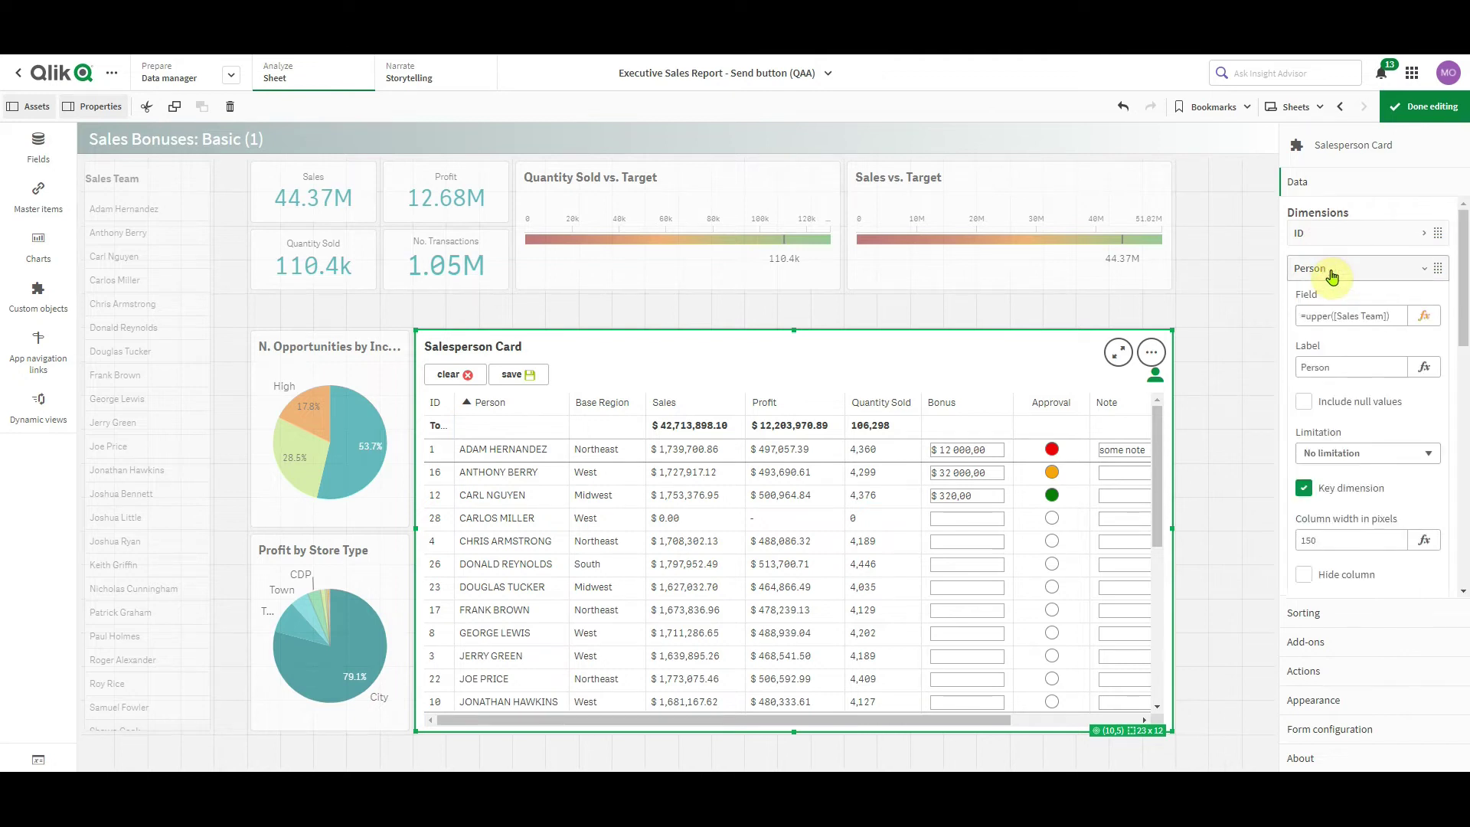
click(1356, 270)
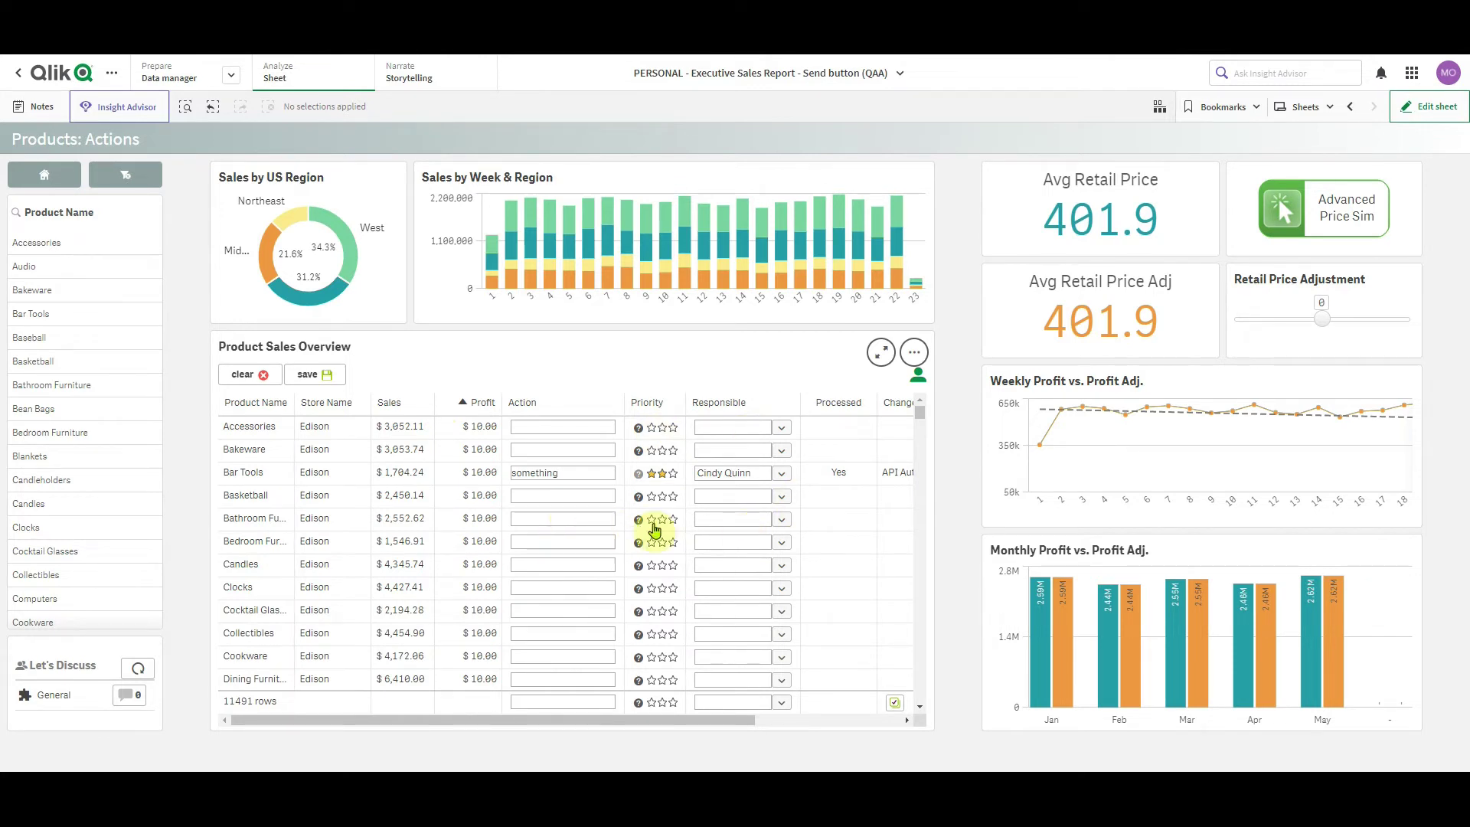
Filter to two regions in the pie chart and to Basketball and Bathroom Furniture products
click(674, 473)
click(289, 220)
click(381, 146)
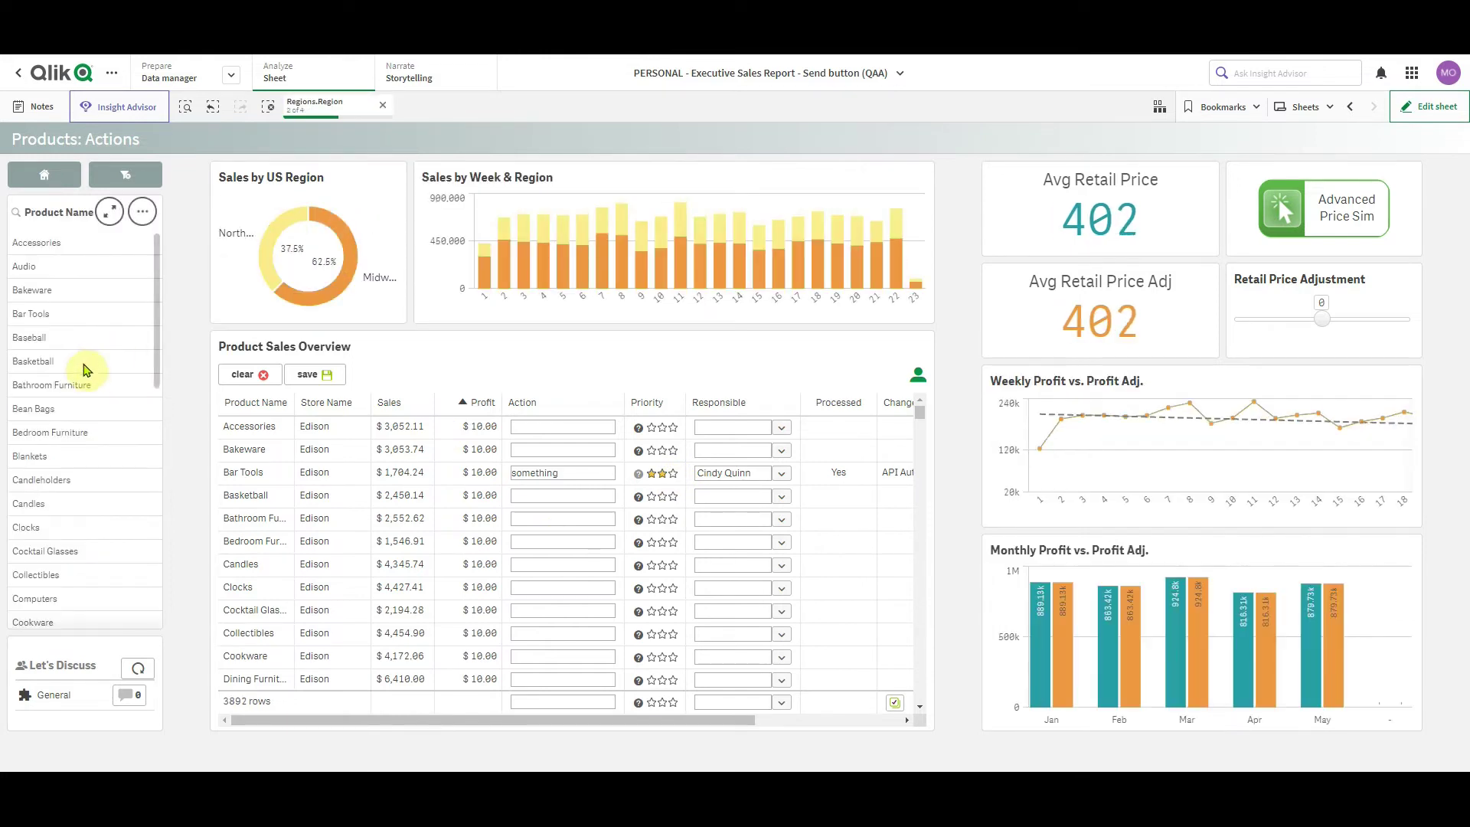
drag(86, 362, 90, 383)
click(138, 180)
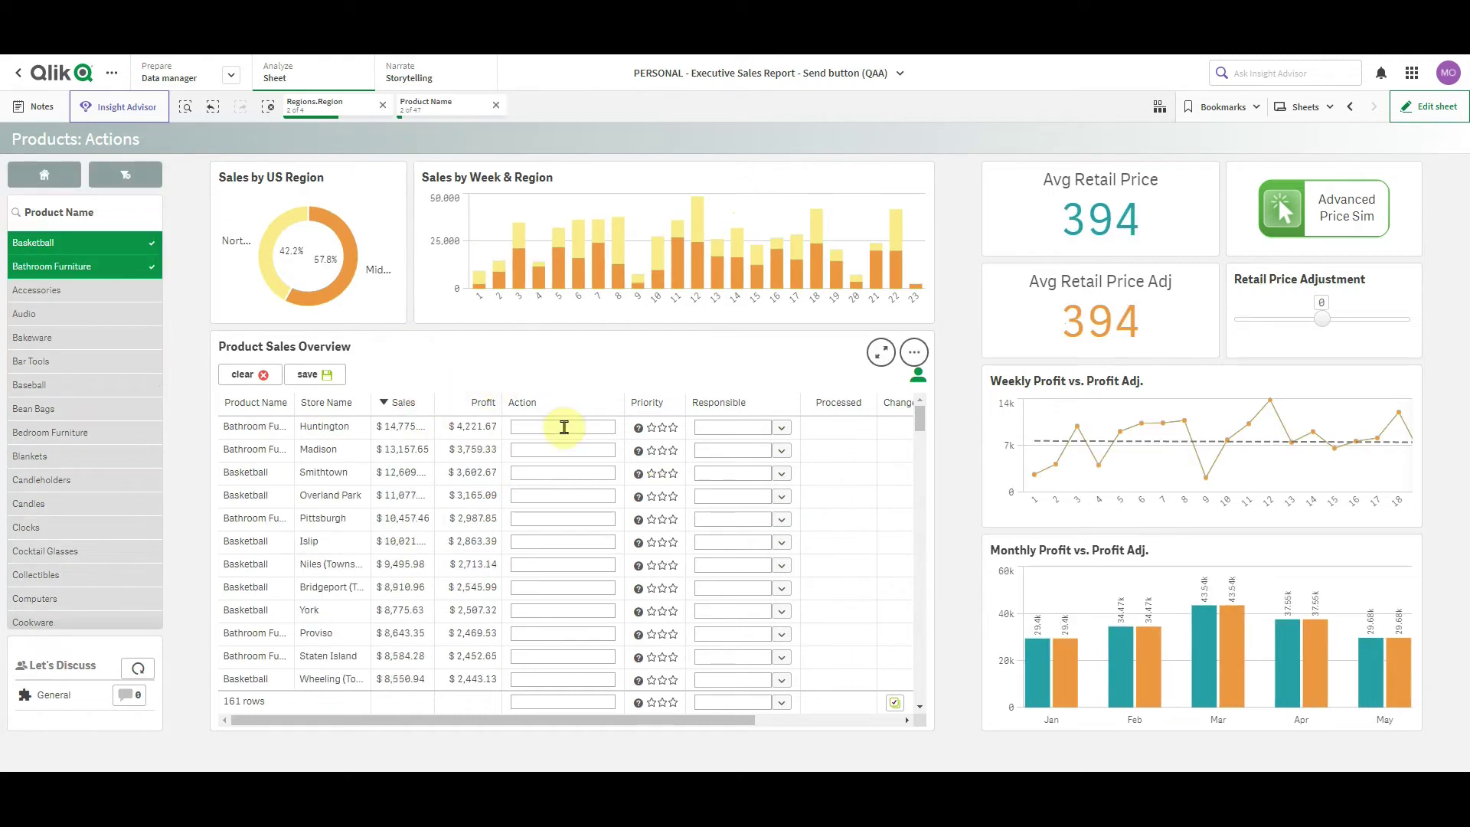
Give the top row the action 'let's schedule a call', three-star priority and a responsible person
click(561, 427)
text(let's schedule a call)
click(673, 427)
click(782, 427)
click(764, 524)
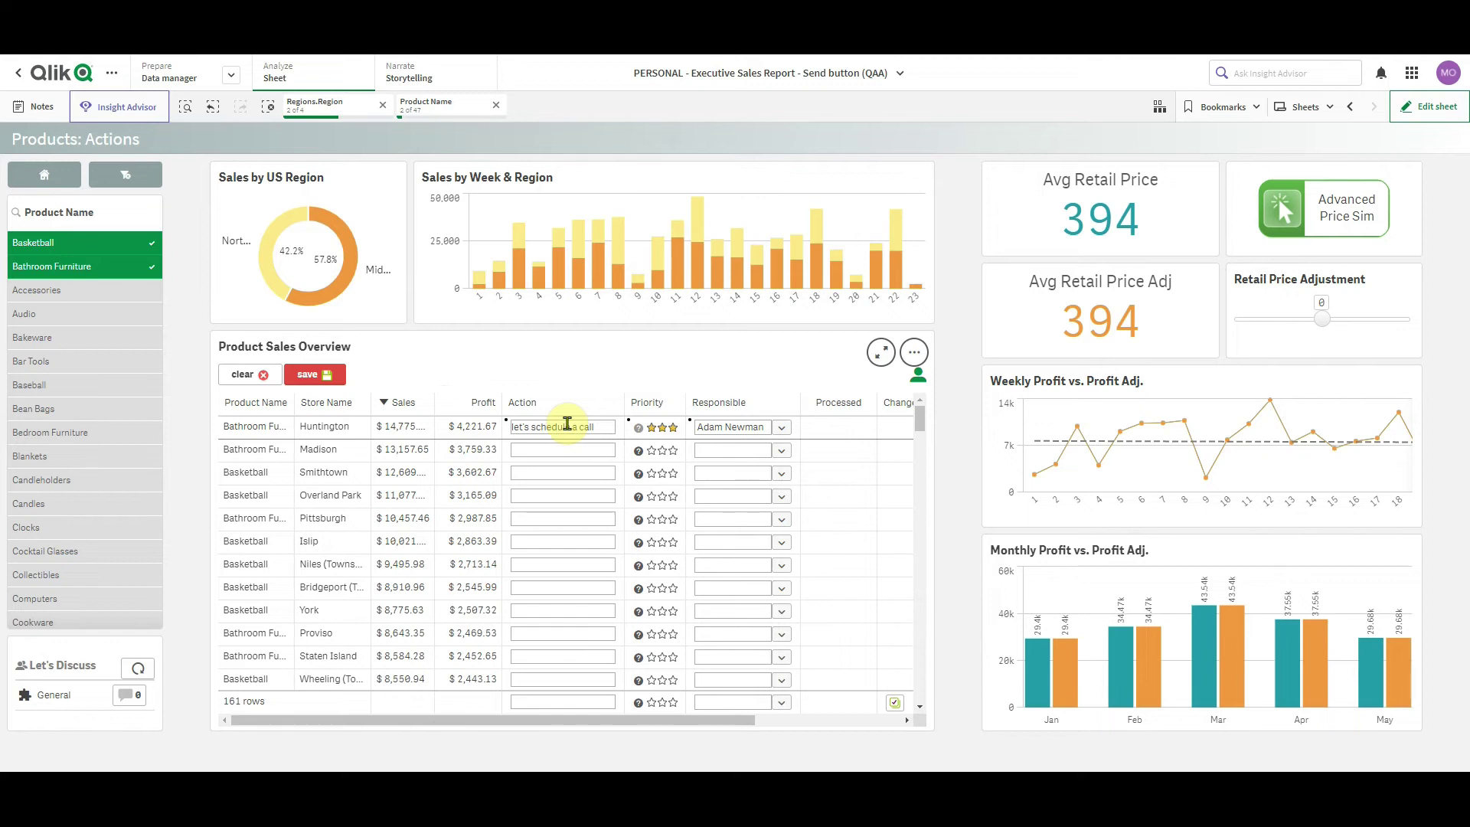
Snap Qlik to the left half beside Slack, then enlarge the Product Sales Overview table
key(super+Down)
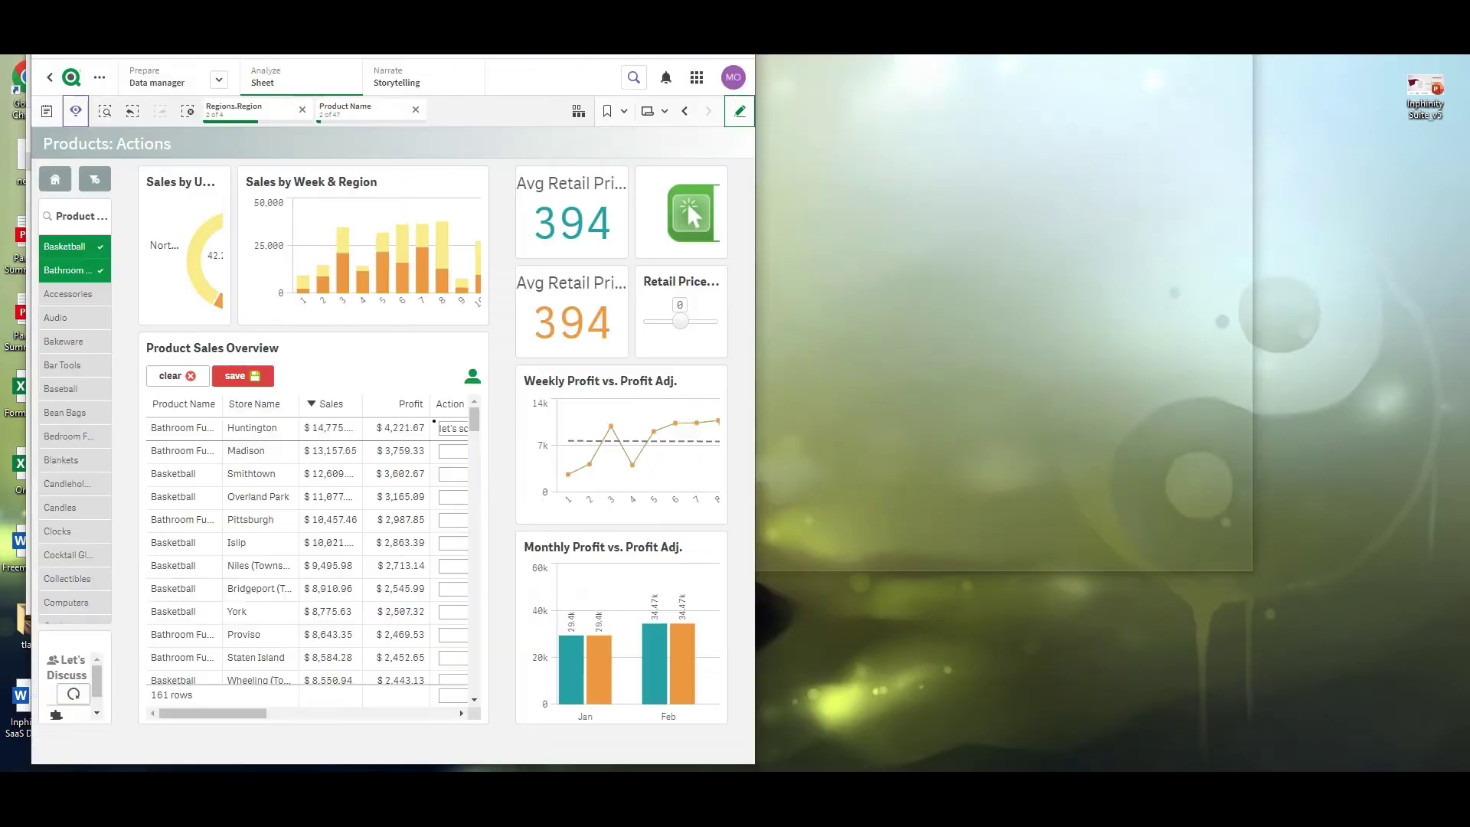
key(super+Left)
key(alt+Tab)
drag(1247, 59, 1233, 22)
click(419, 357)
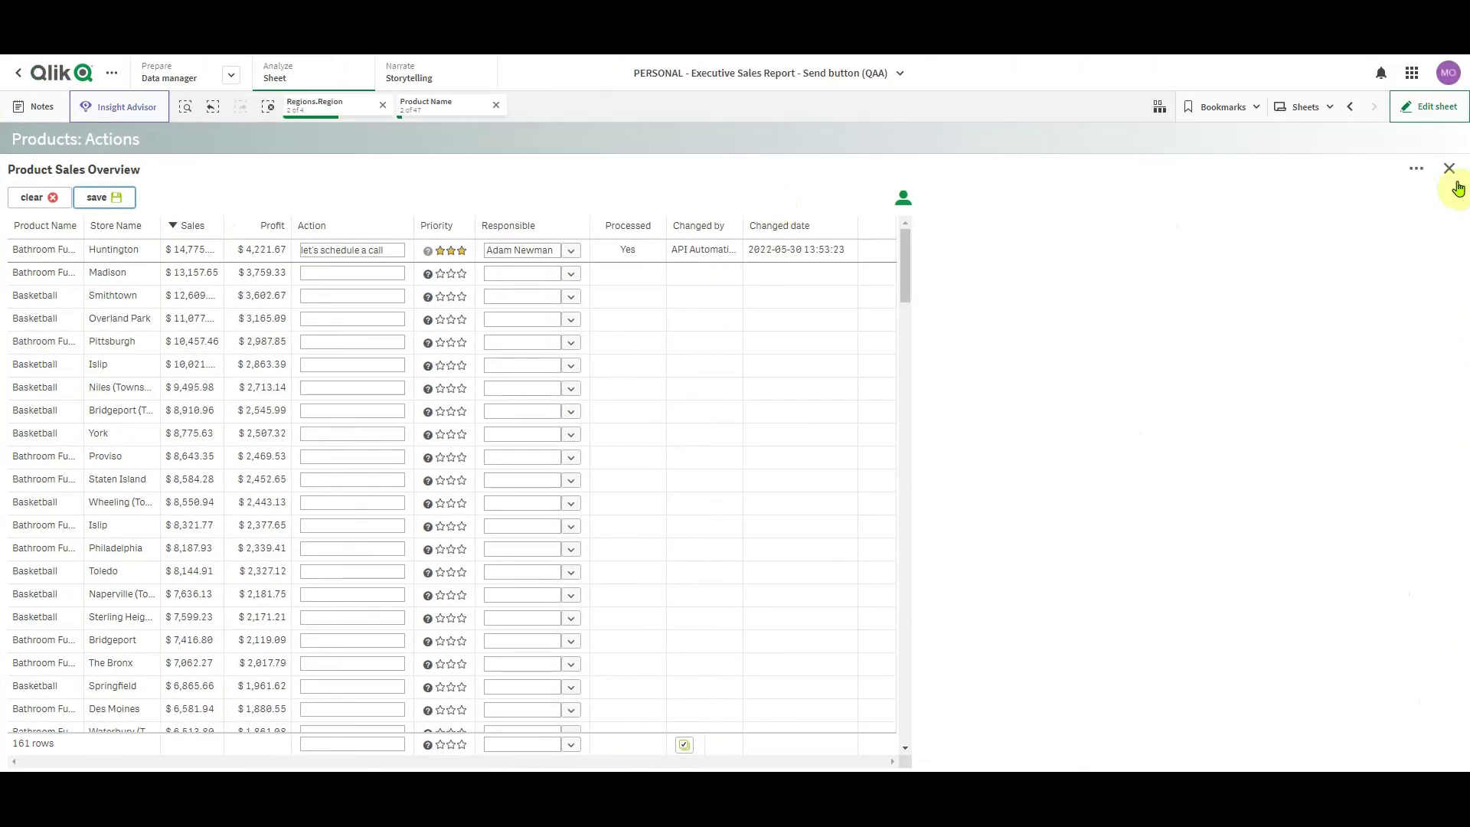
Close the maximized table to return to the full Products: Actions sheet
click(1448, 169)
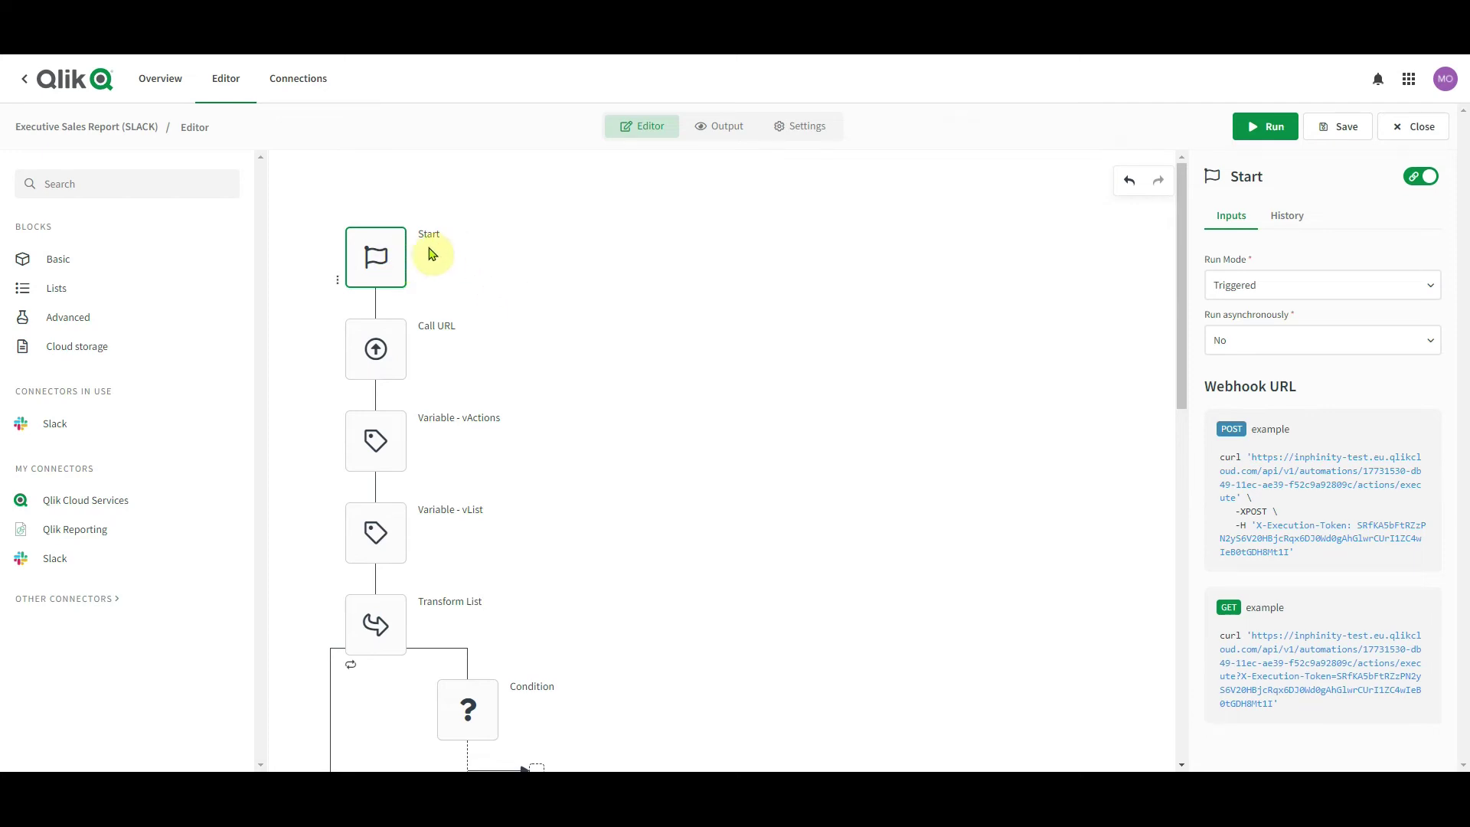
Inspect the Call URL block's inputs, briefly expanding its Authorization header key and value
click(431, 353)
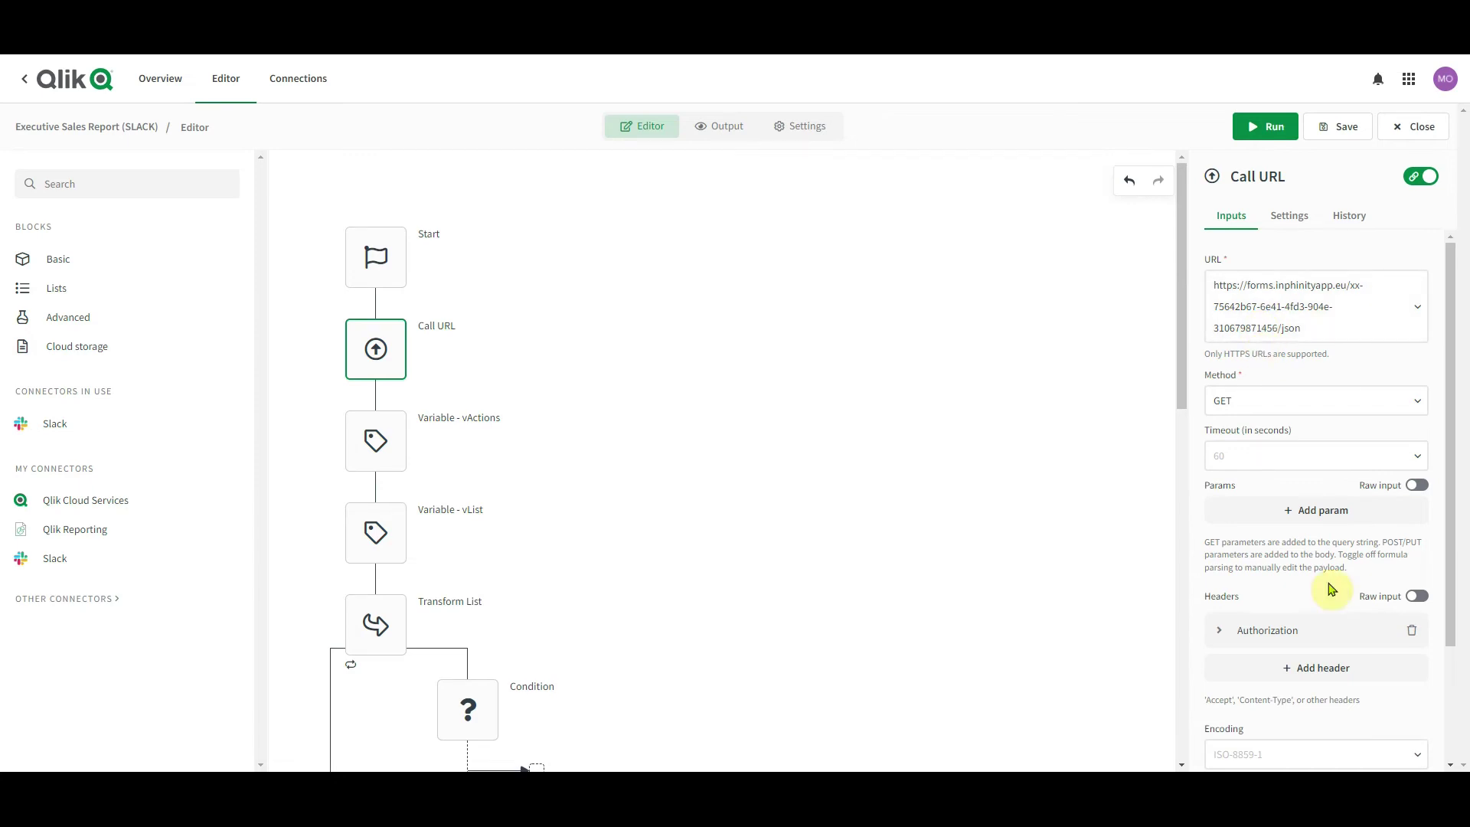
click(1287, 640)
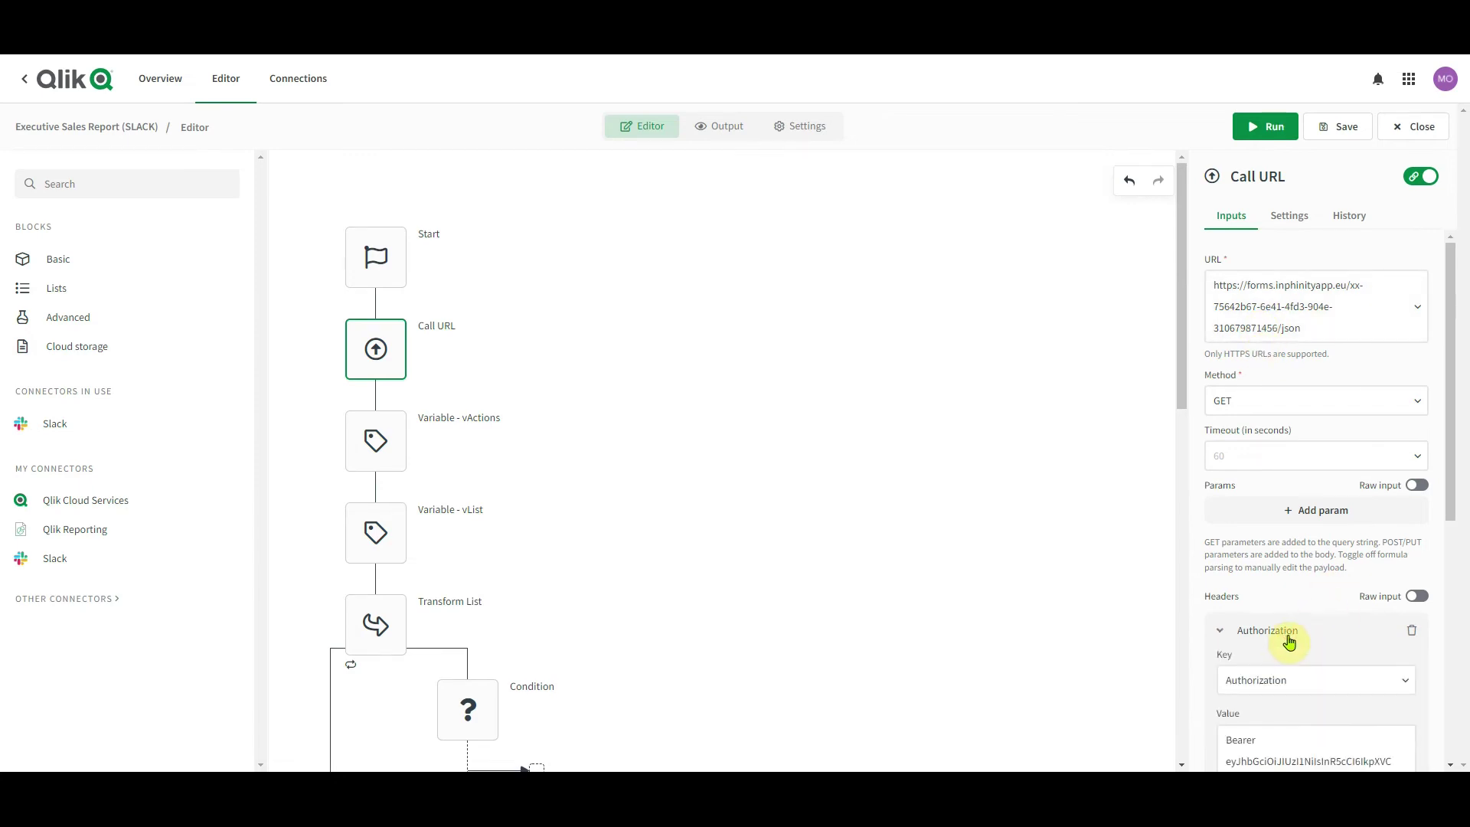
click(1289, 642)
Step through the Call URL block's run history records to find the Bathroom Furniture-Huntington entry
click(1349, 218)
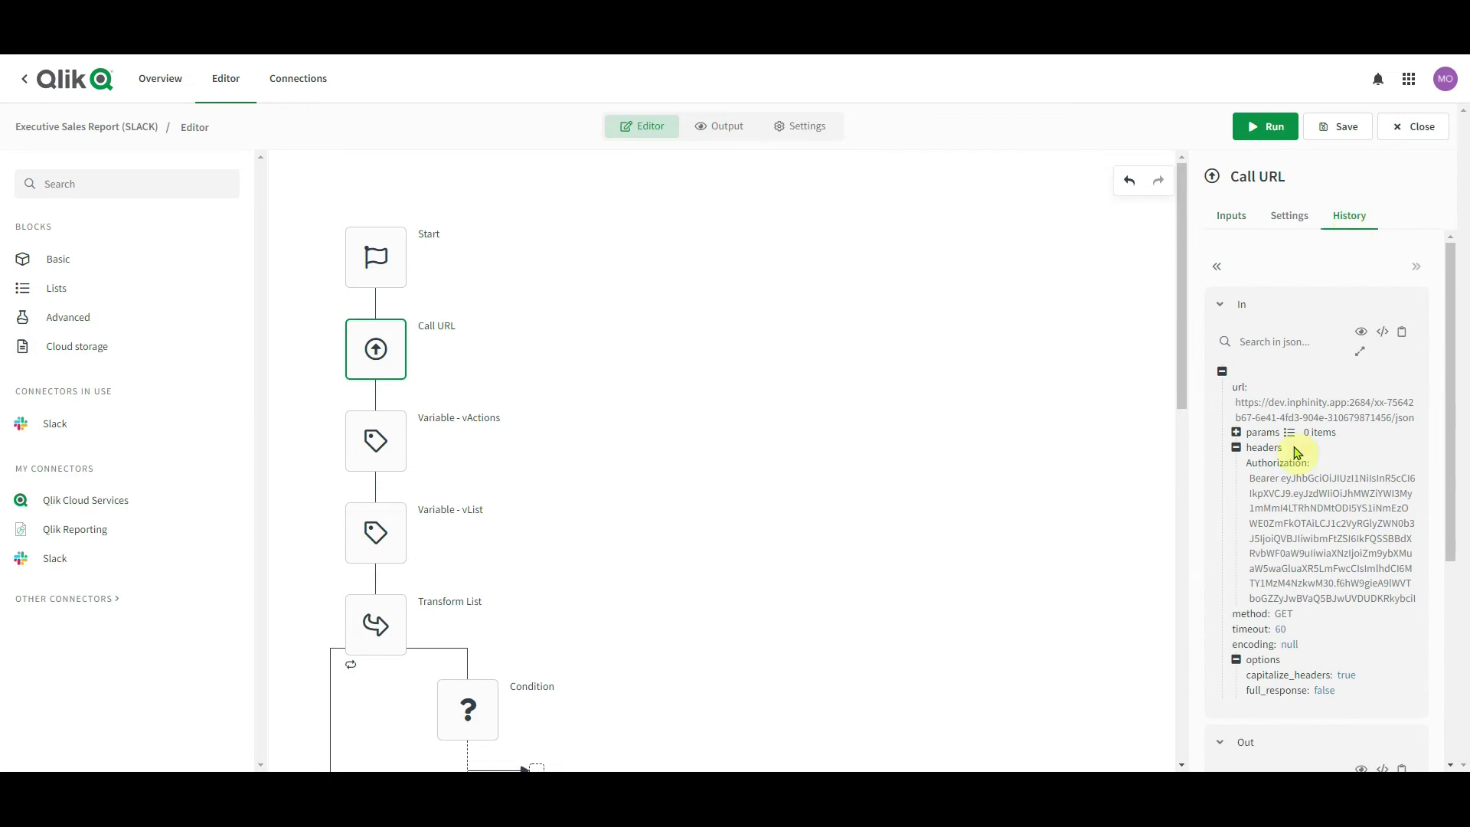
scroll(1332, 505, down, 5)
click(1342, 474)
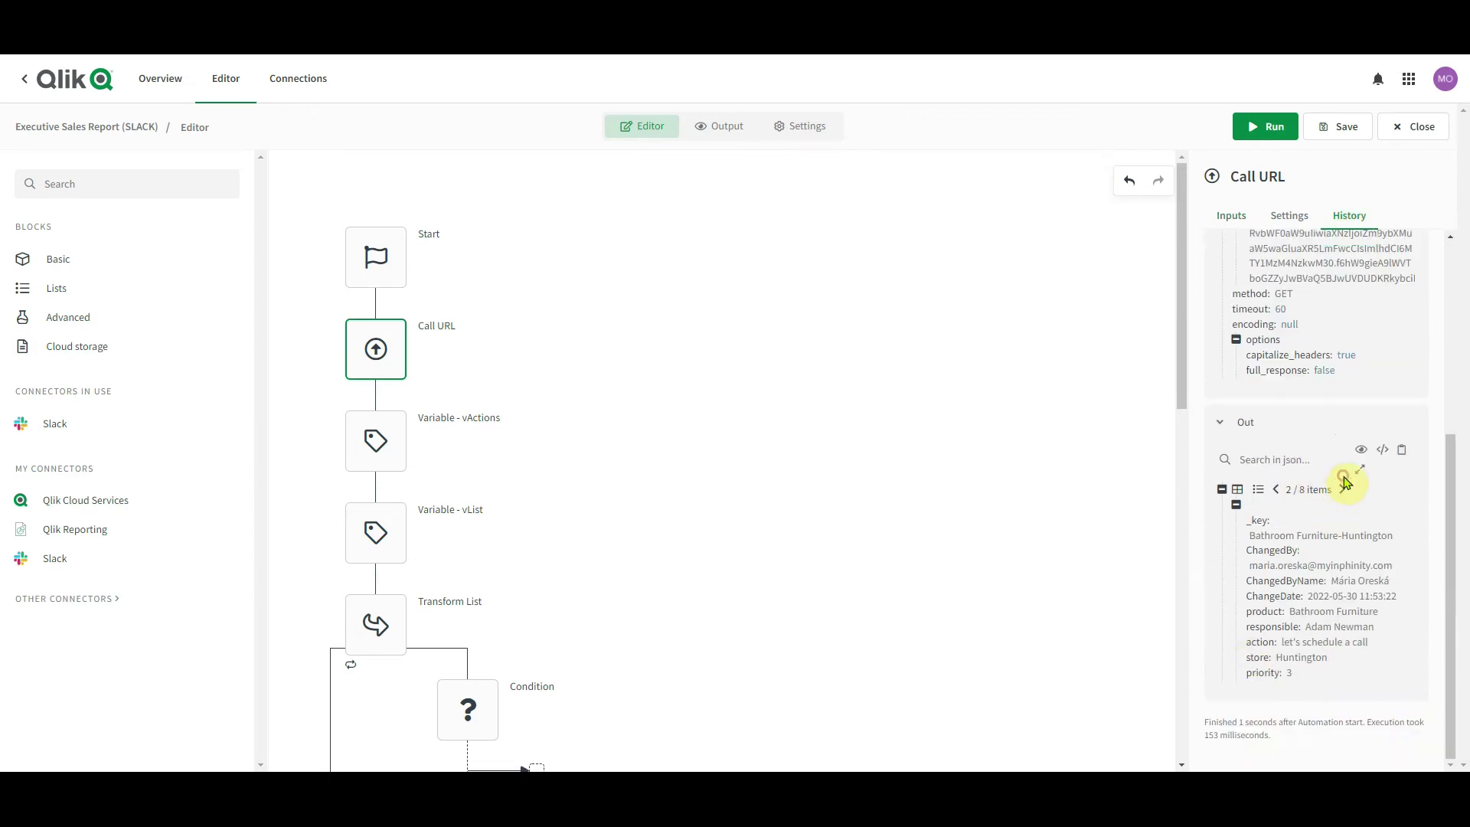
click(1341, 490)
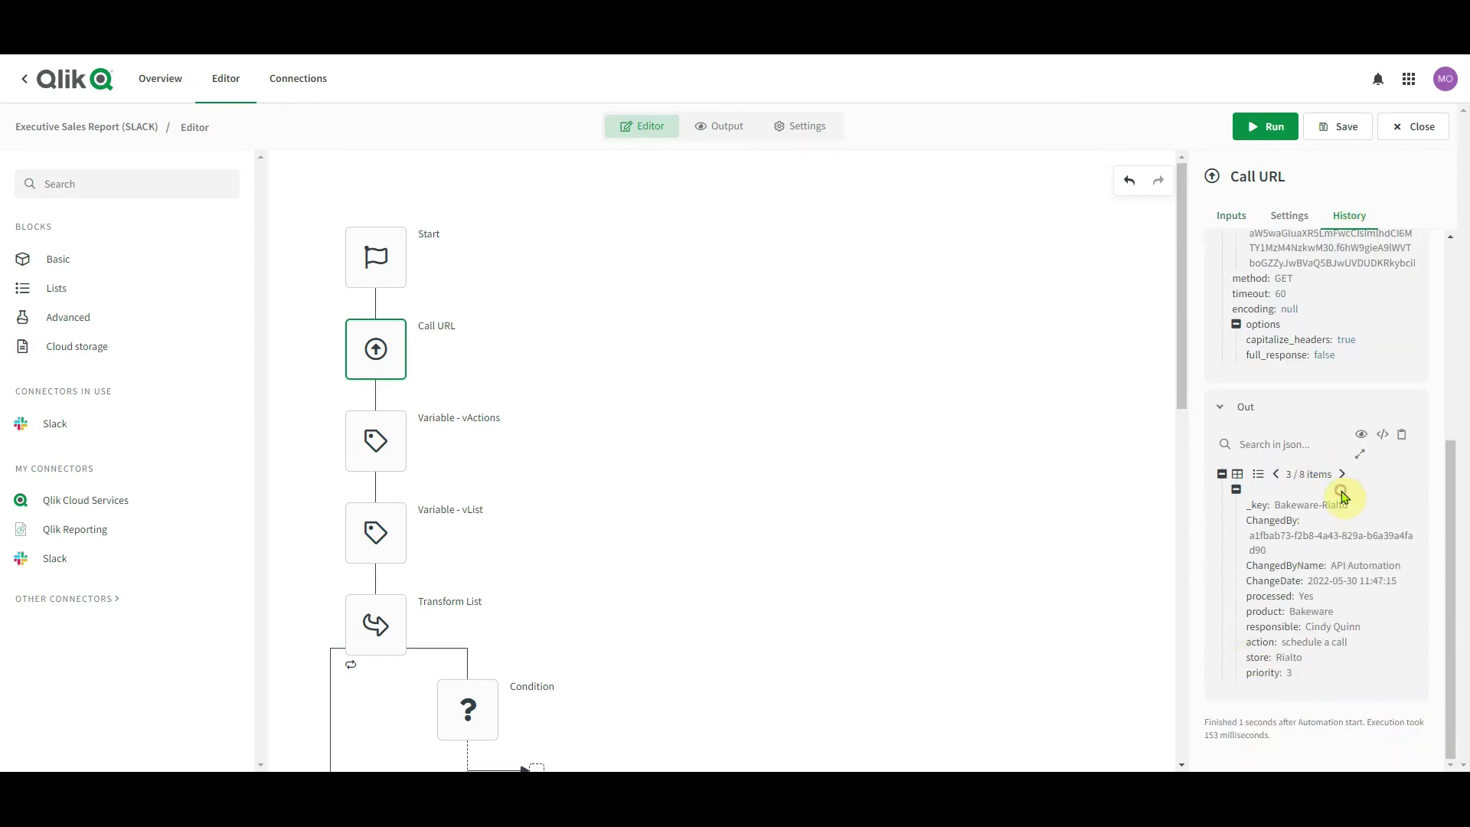
click(1342, 474)
scroll(421, 344, down, 2)
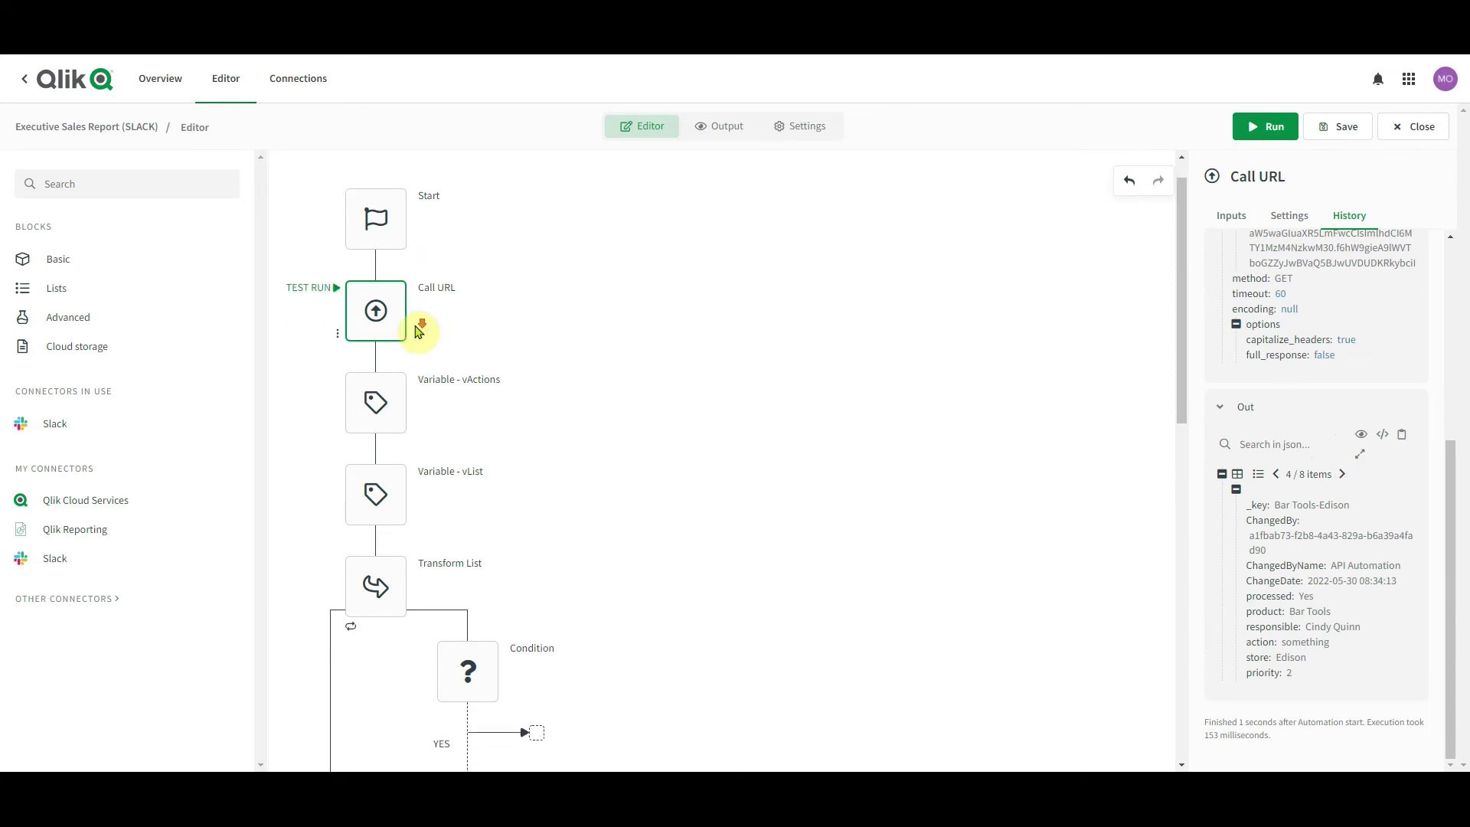
click(517, 564)
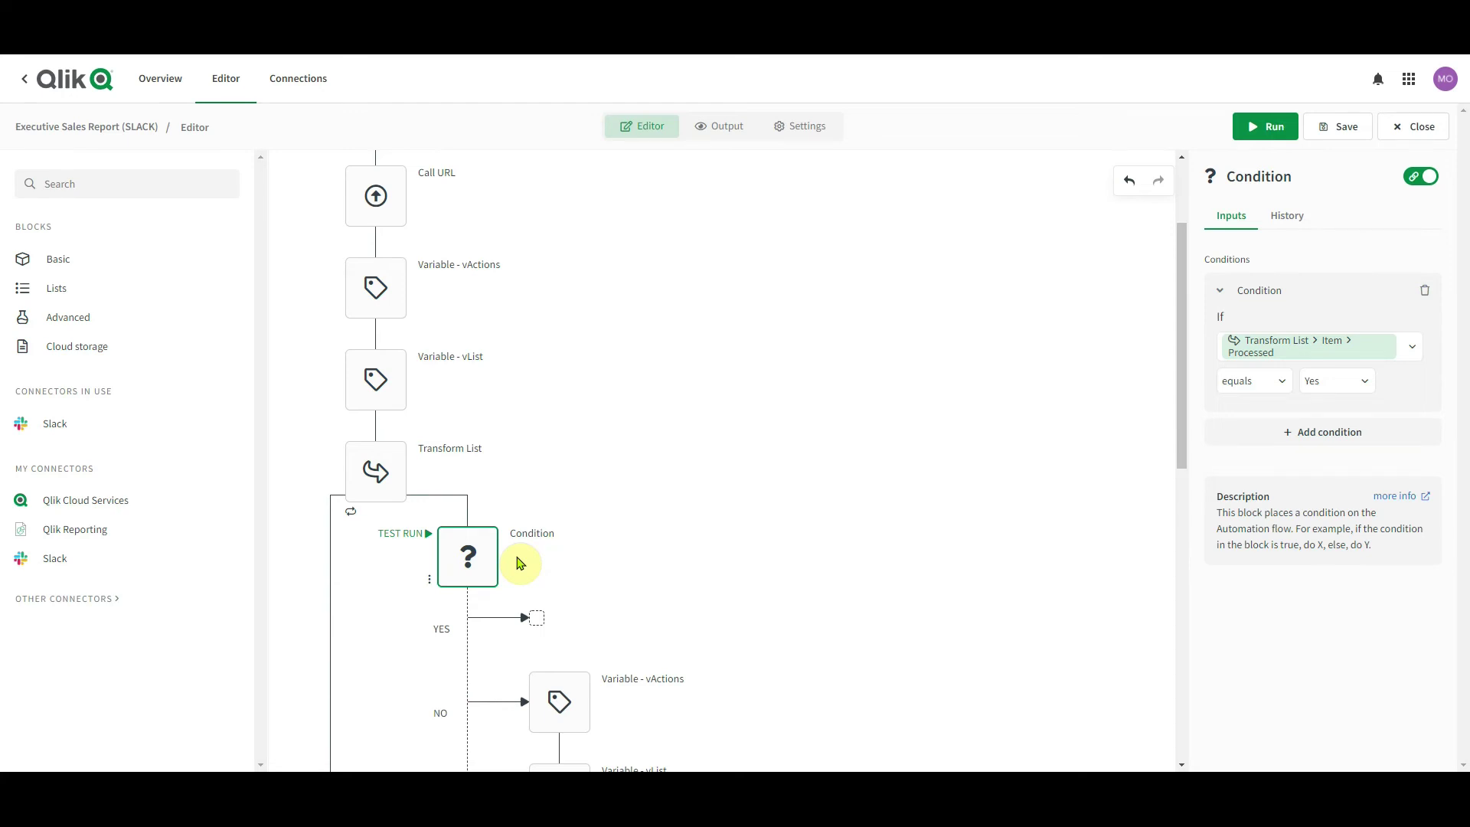
scroll(520, 563, down, 2)
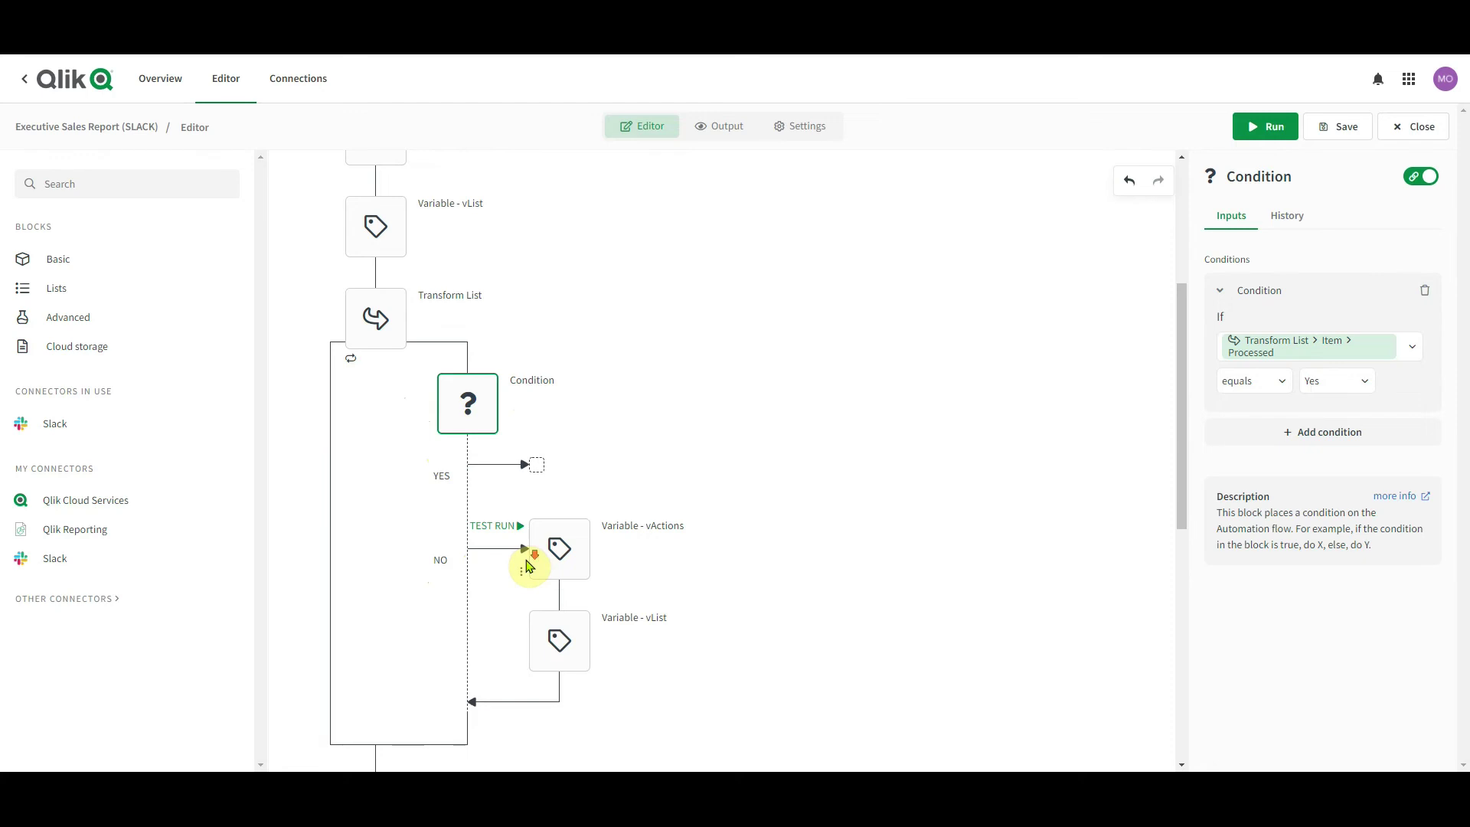
scroll(525, 558, down, 5)
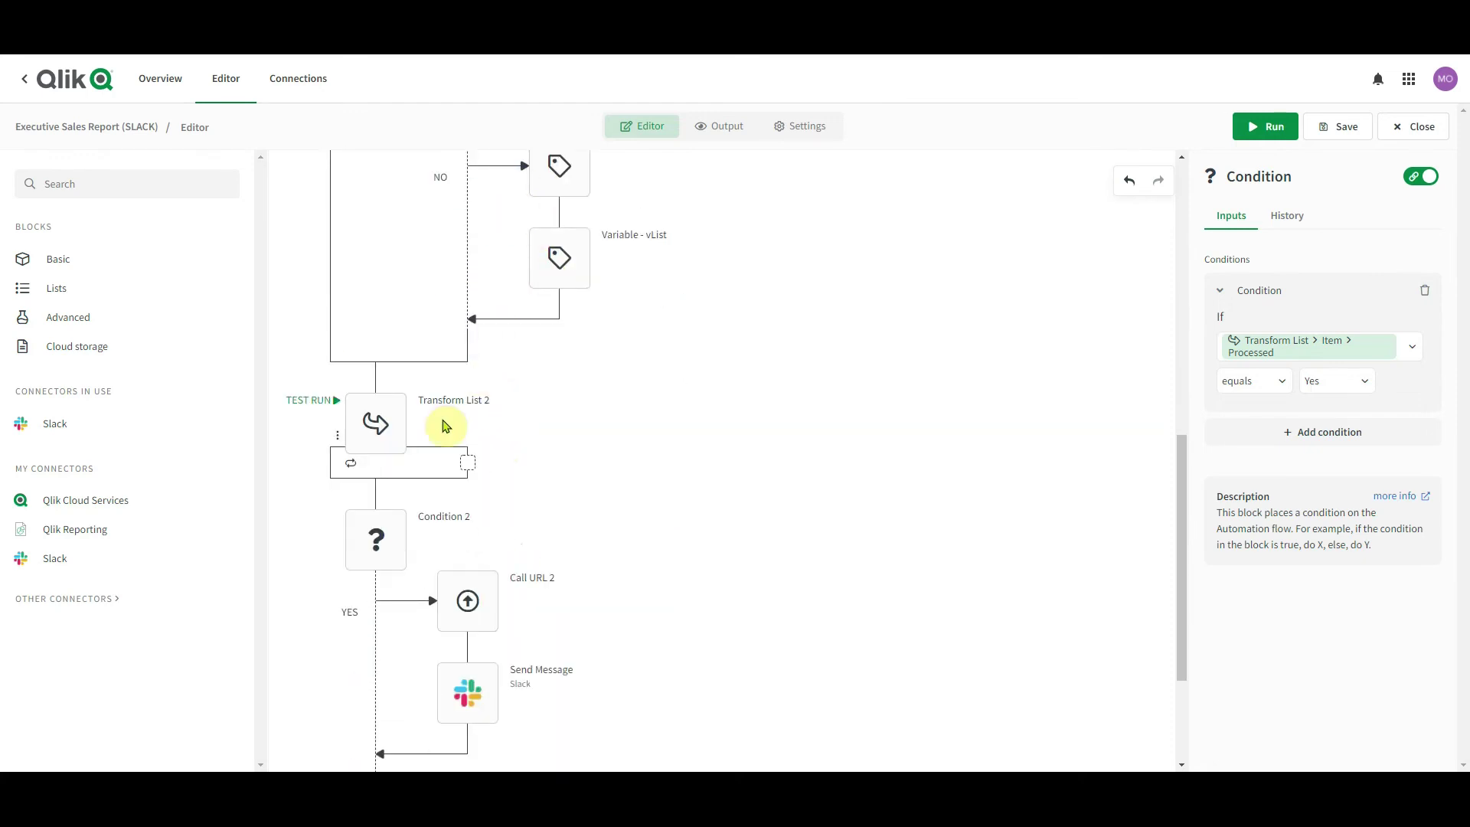
Review Transform List 2's output fields, then show Condition 2's 'is not empty' rule
click(444, 425)
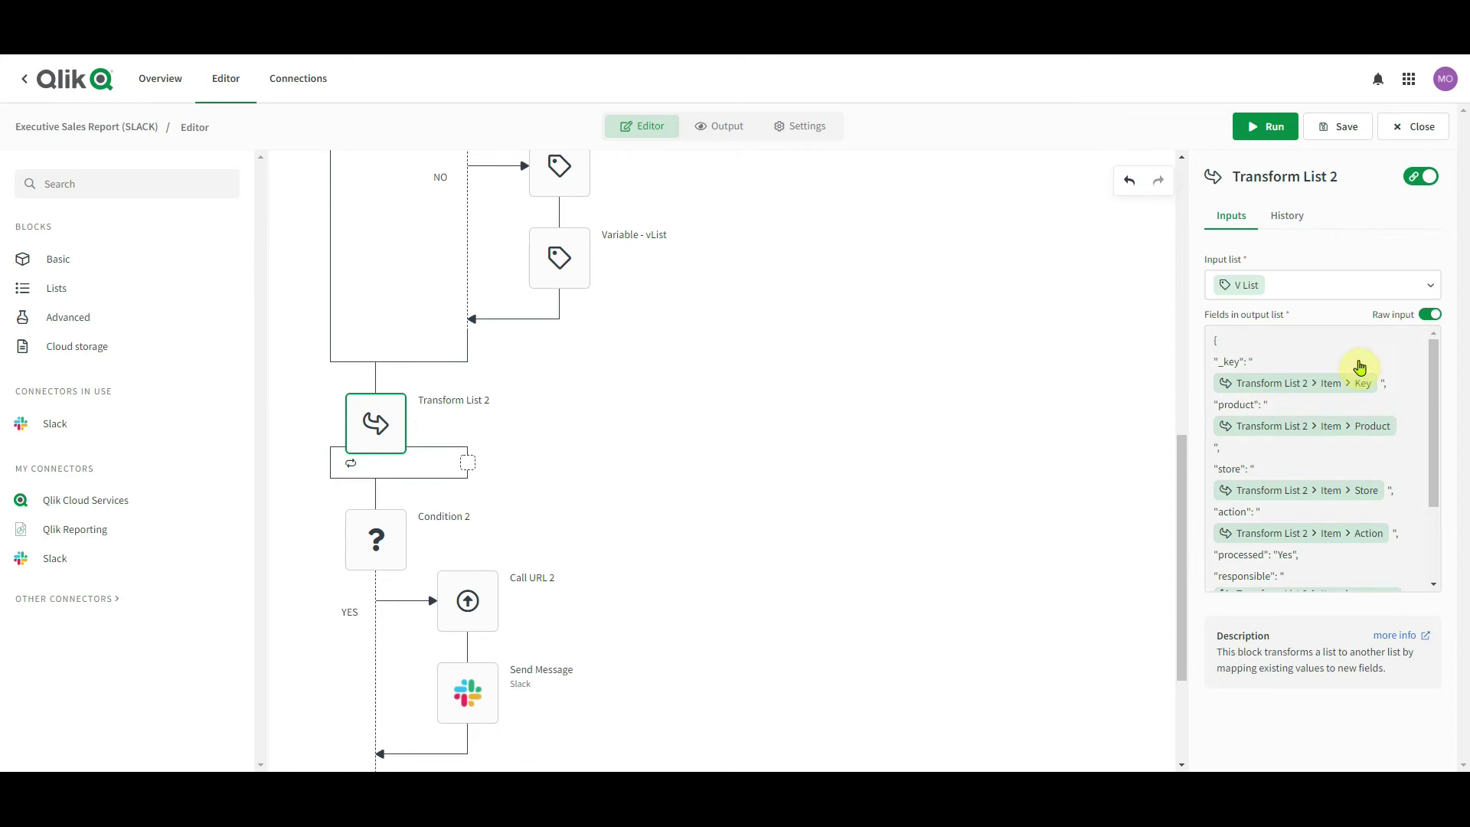
scroll(1316, 428, down, 2)
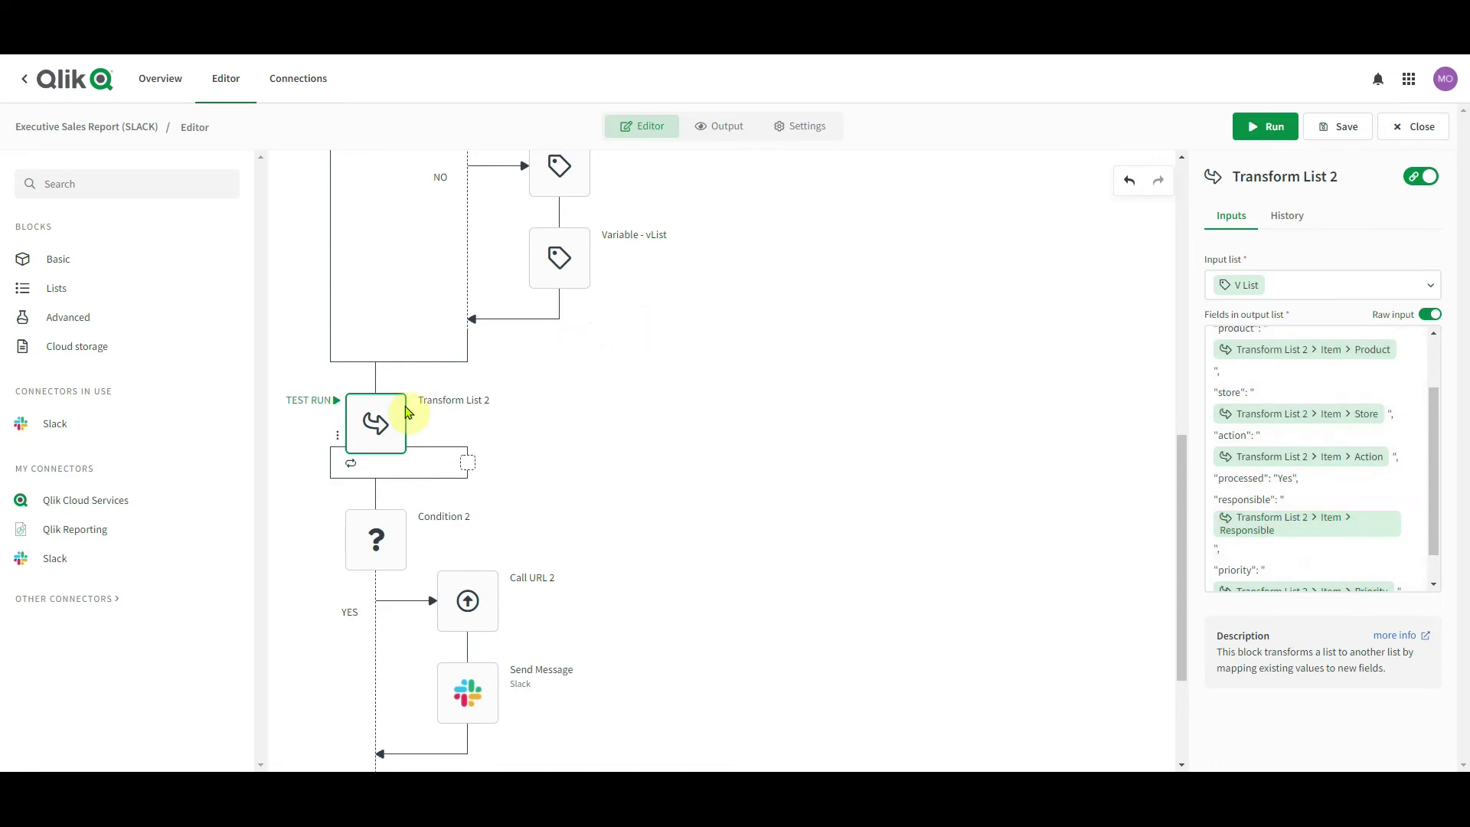
scroll(377, 421, down, 2)
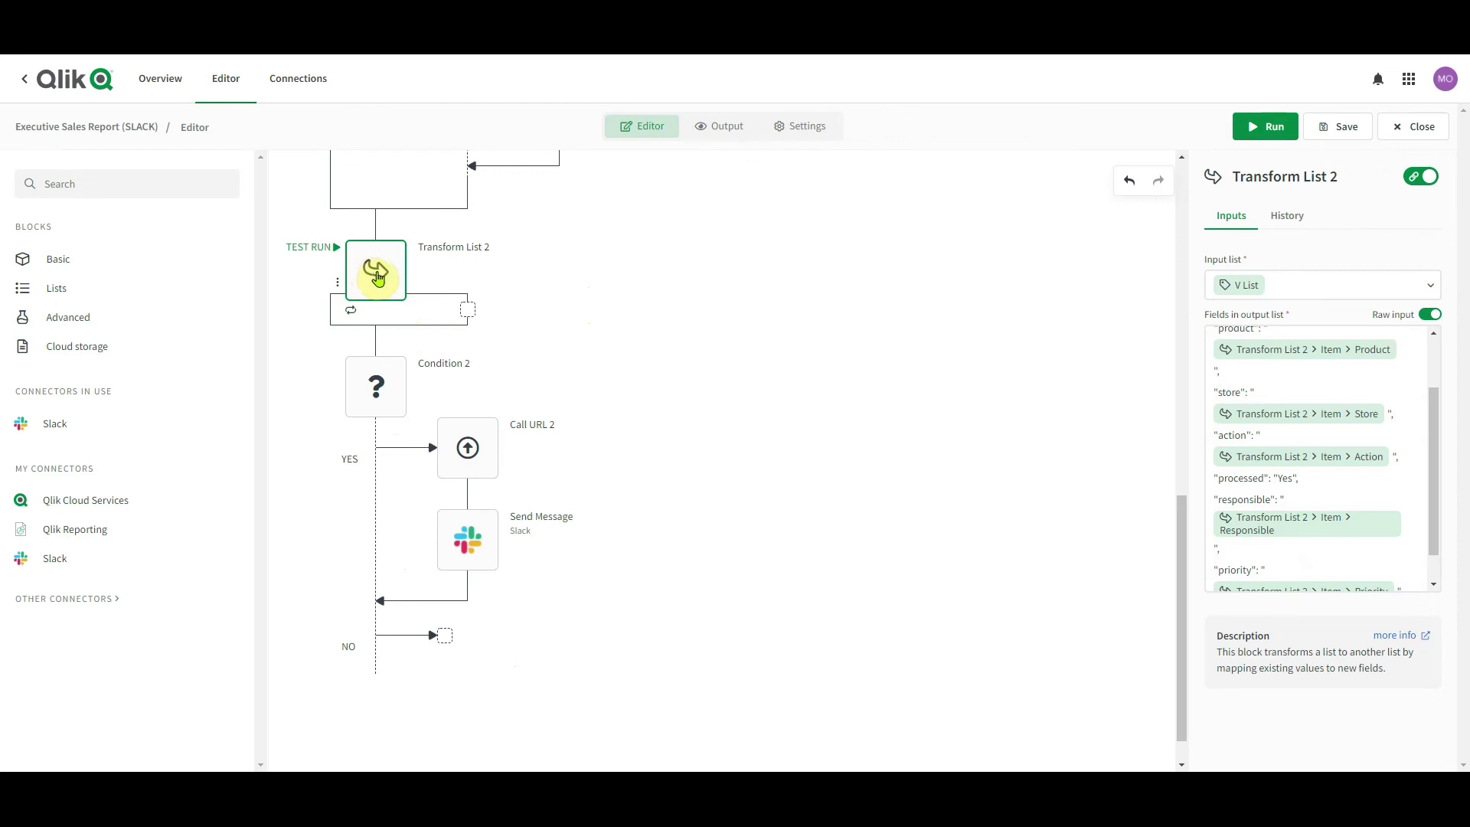
click(386, 404)
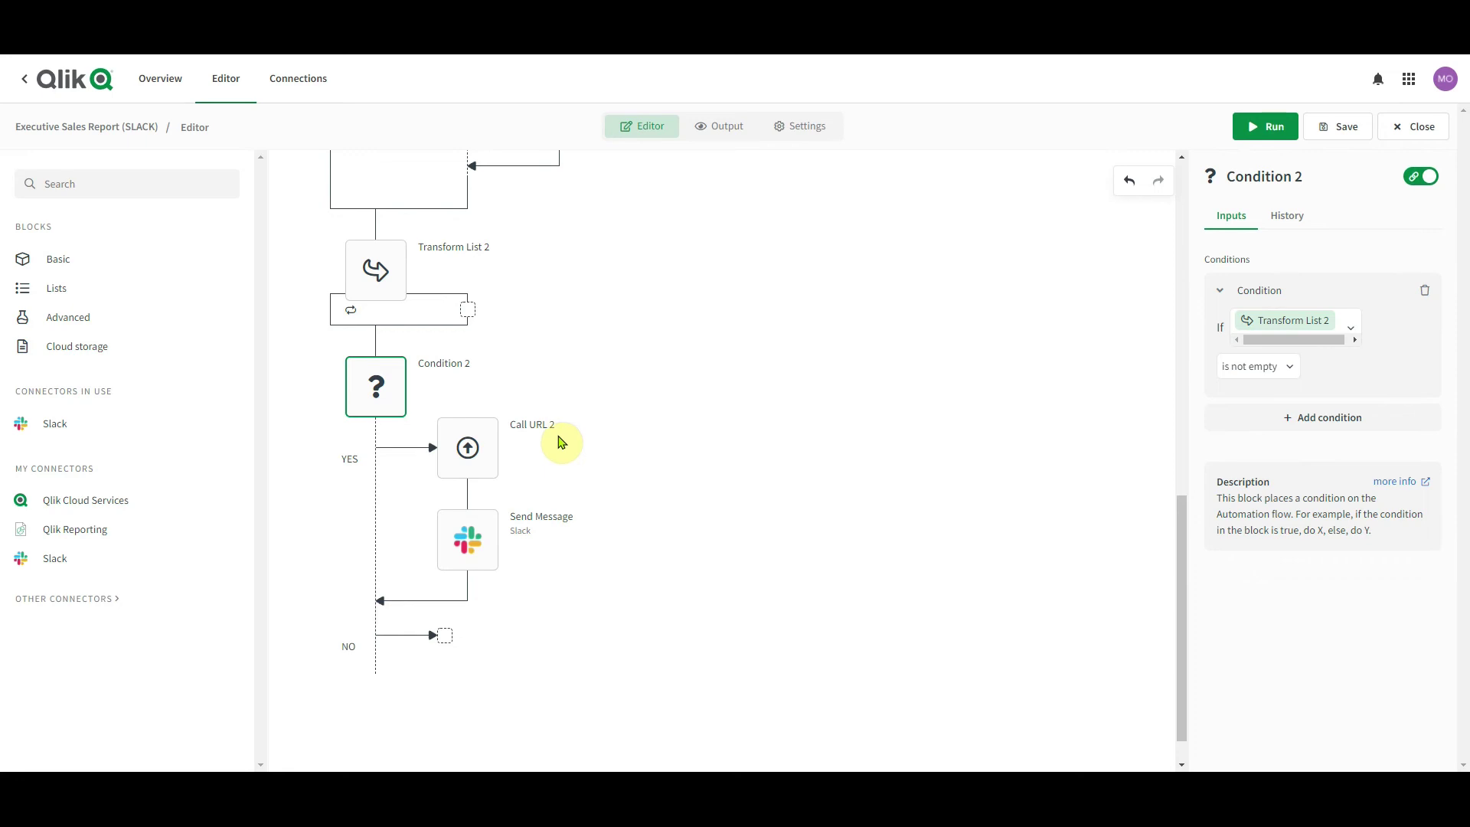
Inspect Call URL 2's POST and Authorization header, showing Params as raw {$.transformList2}
click(532, 453)
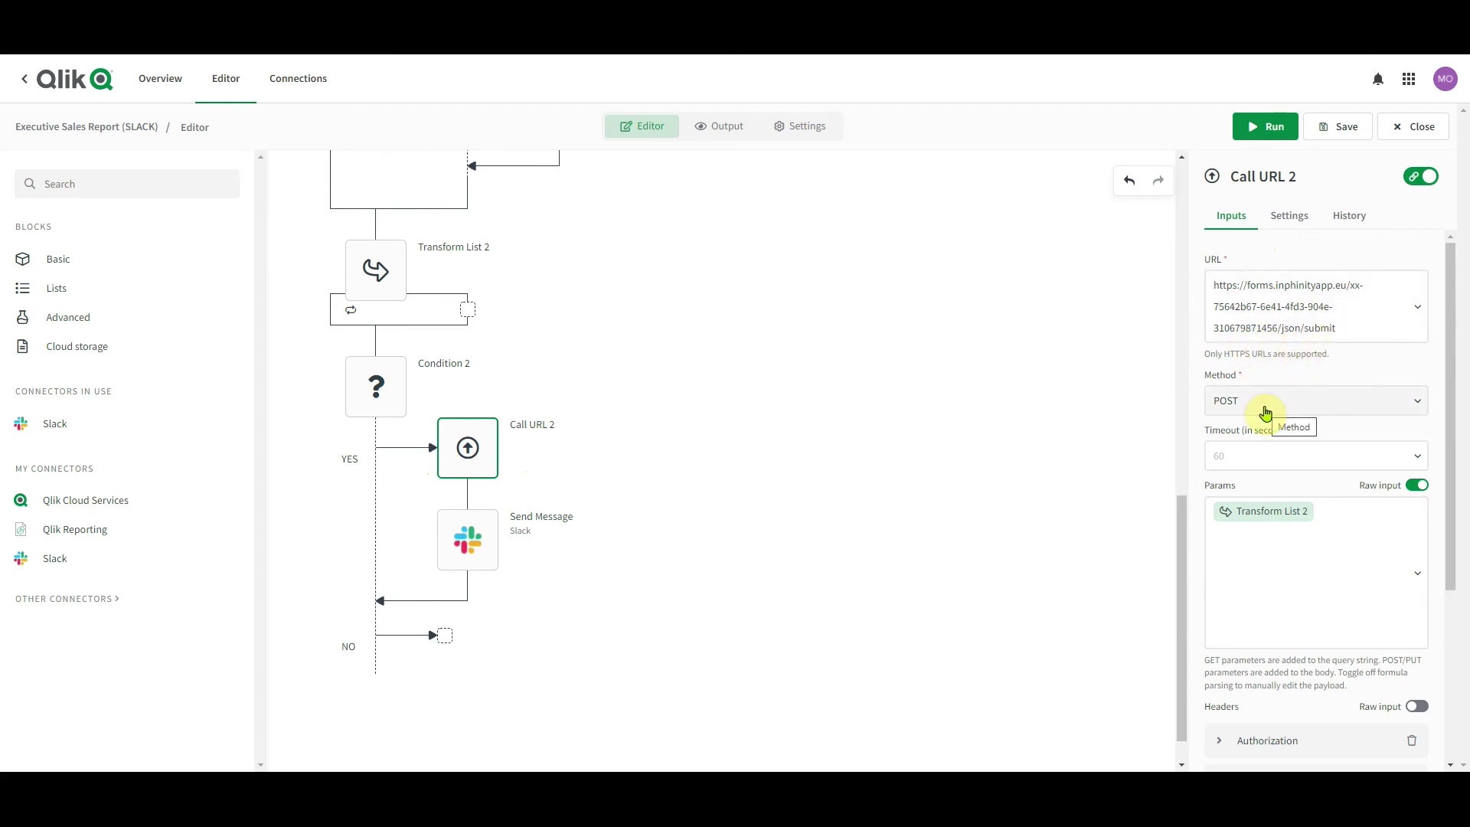
scroll(1297, 486, down, 2)
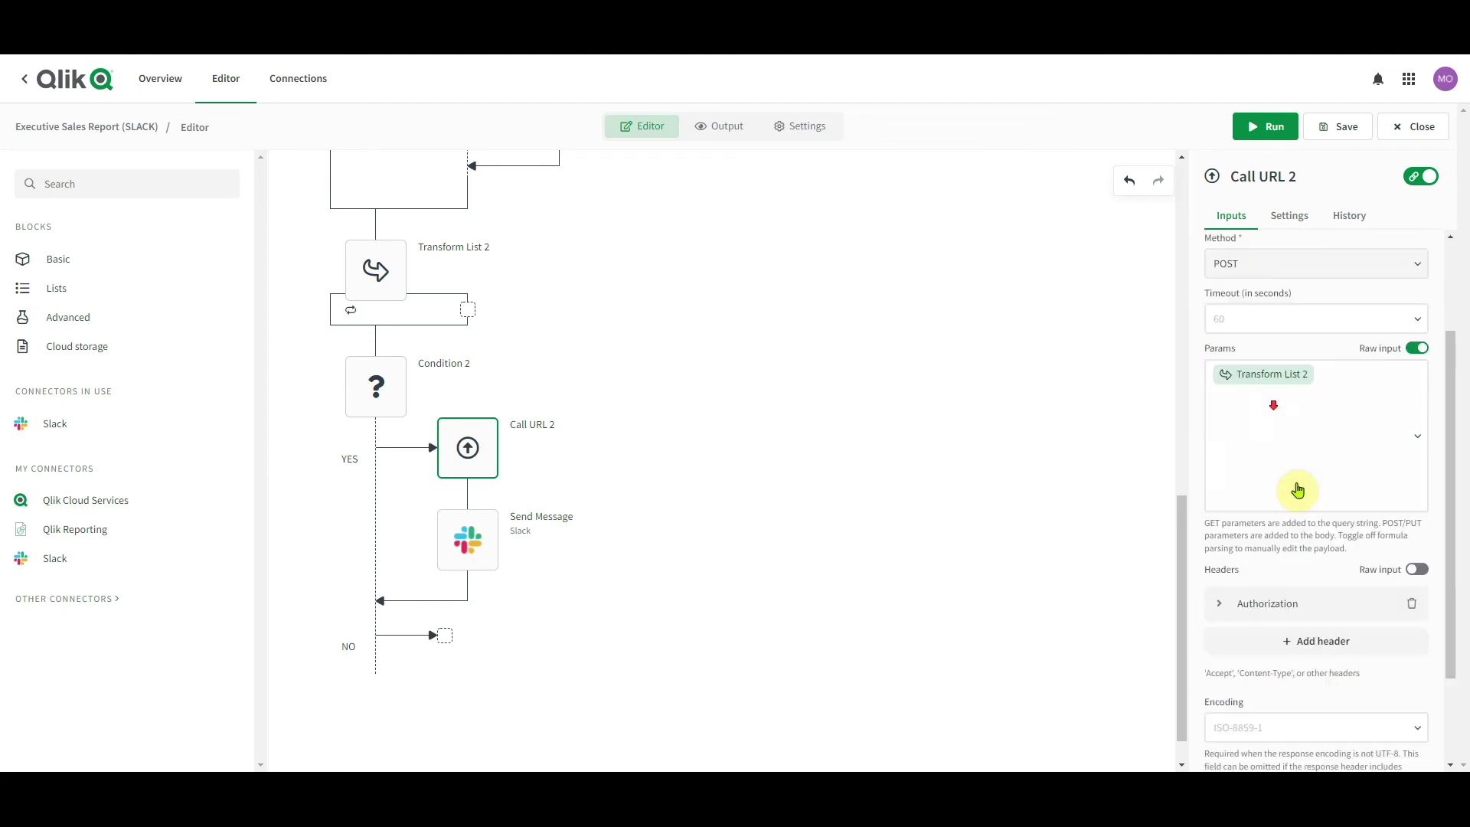
scroll(1309, 613, up, 1)
click(1274, 664)
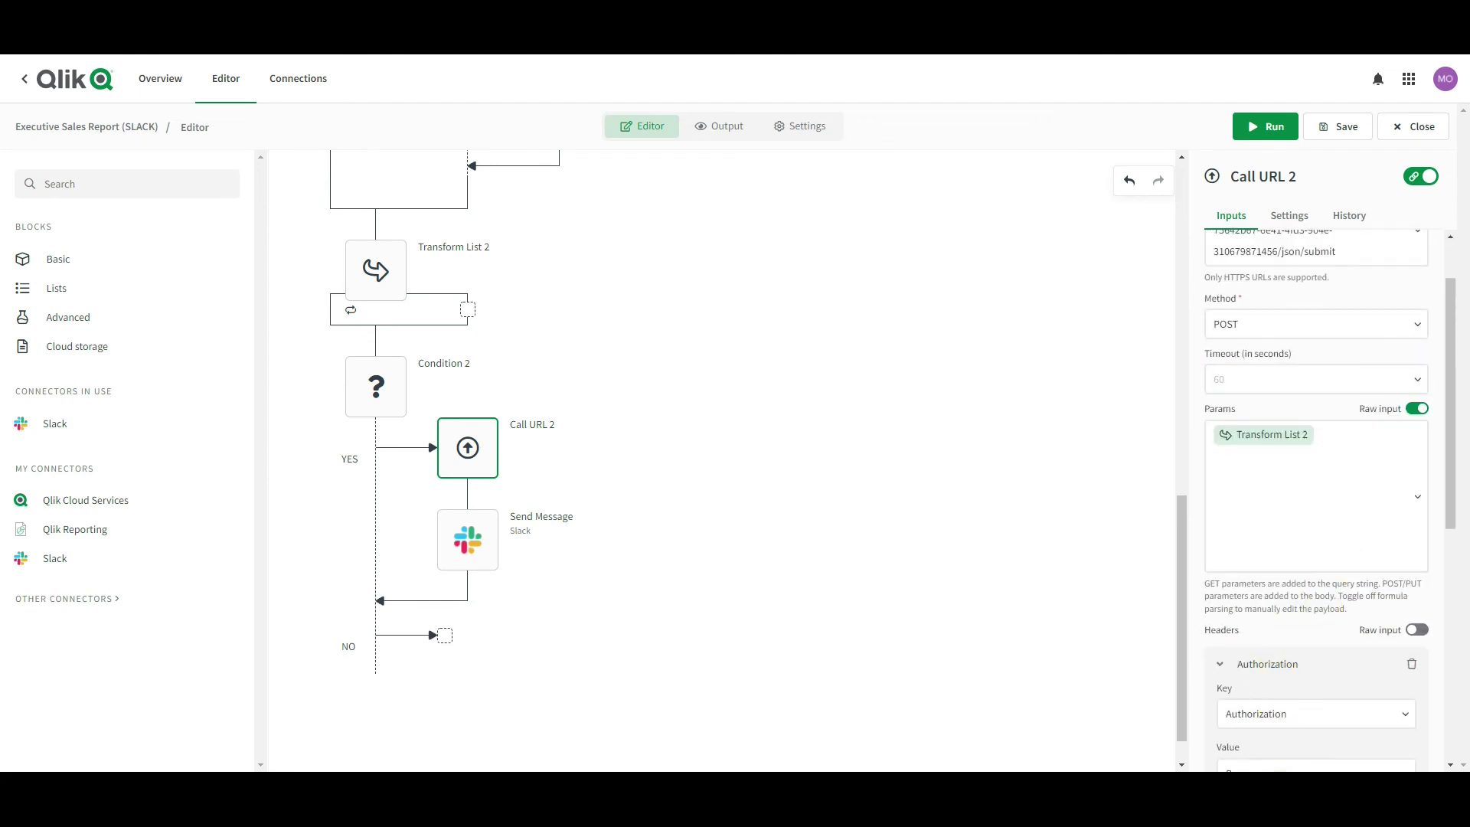
scroll(1301, 701, down, 1)
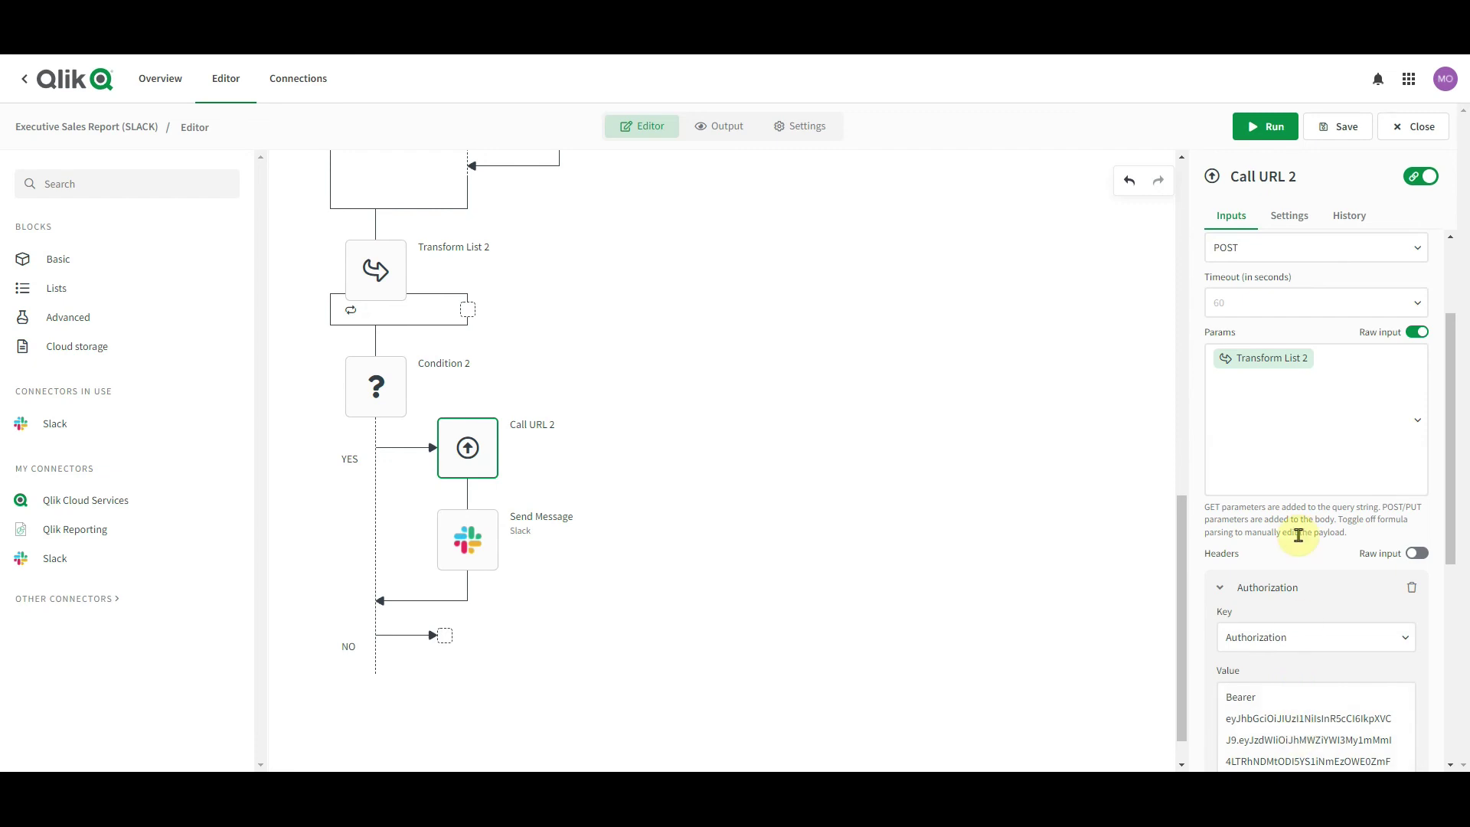
scroll(1301, 543, up, 1)
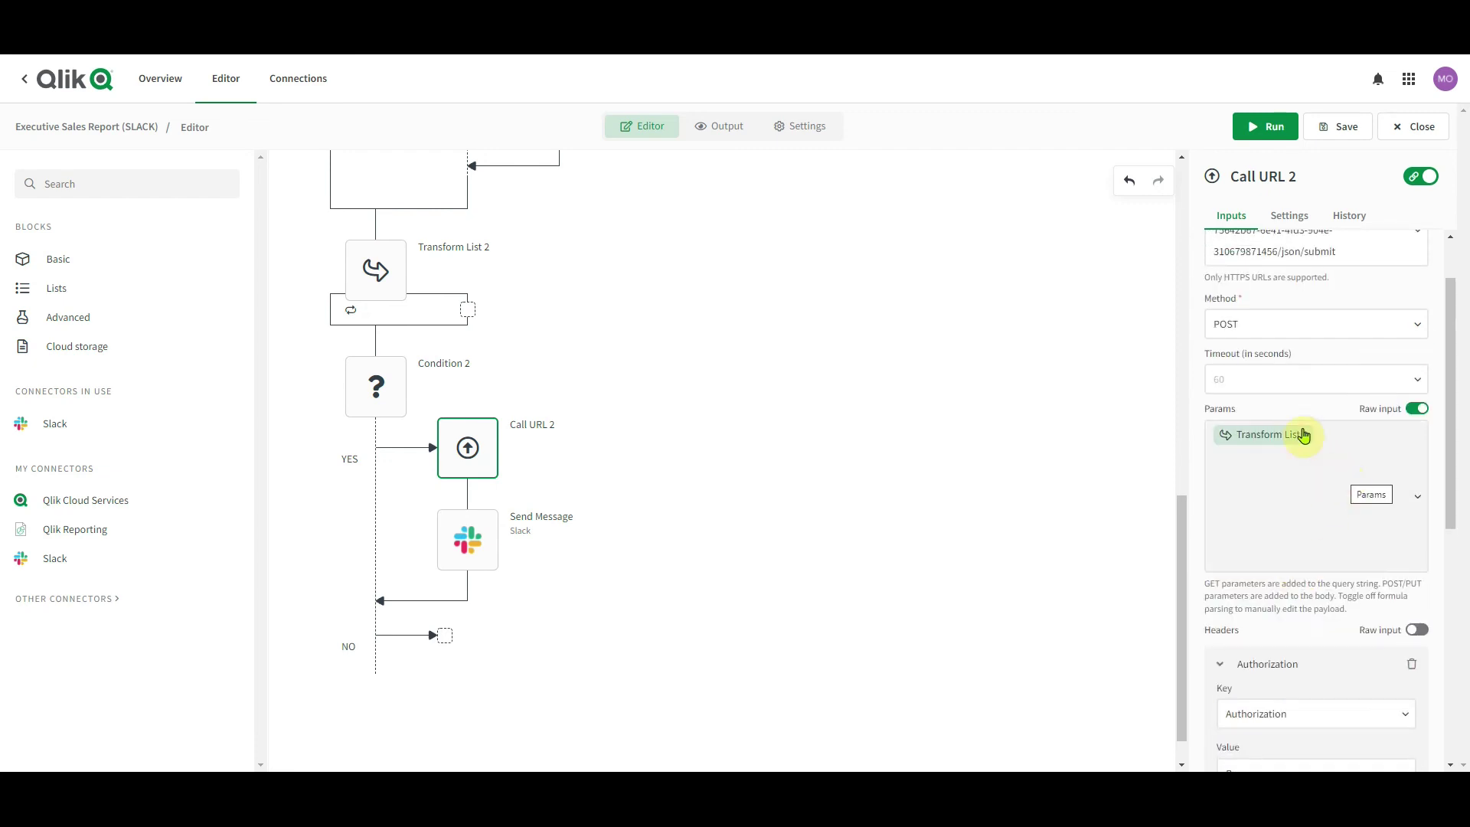
click(1421, 176)
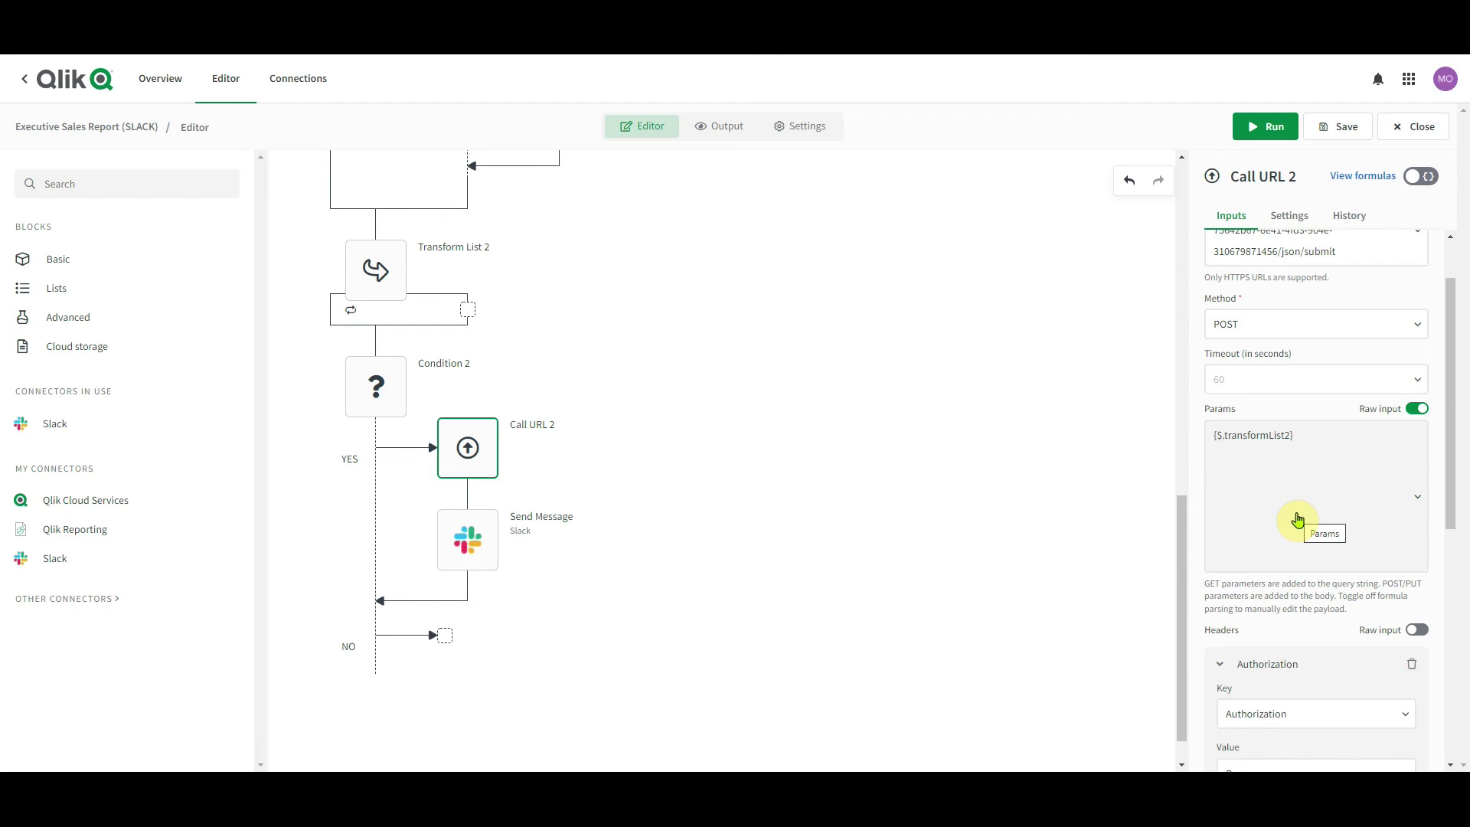
click(526, 532)
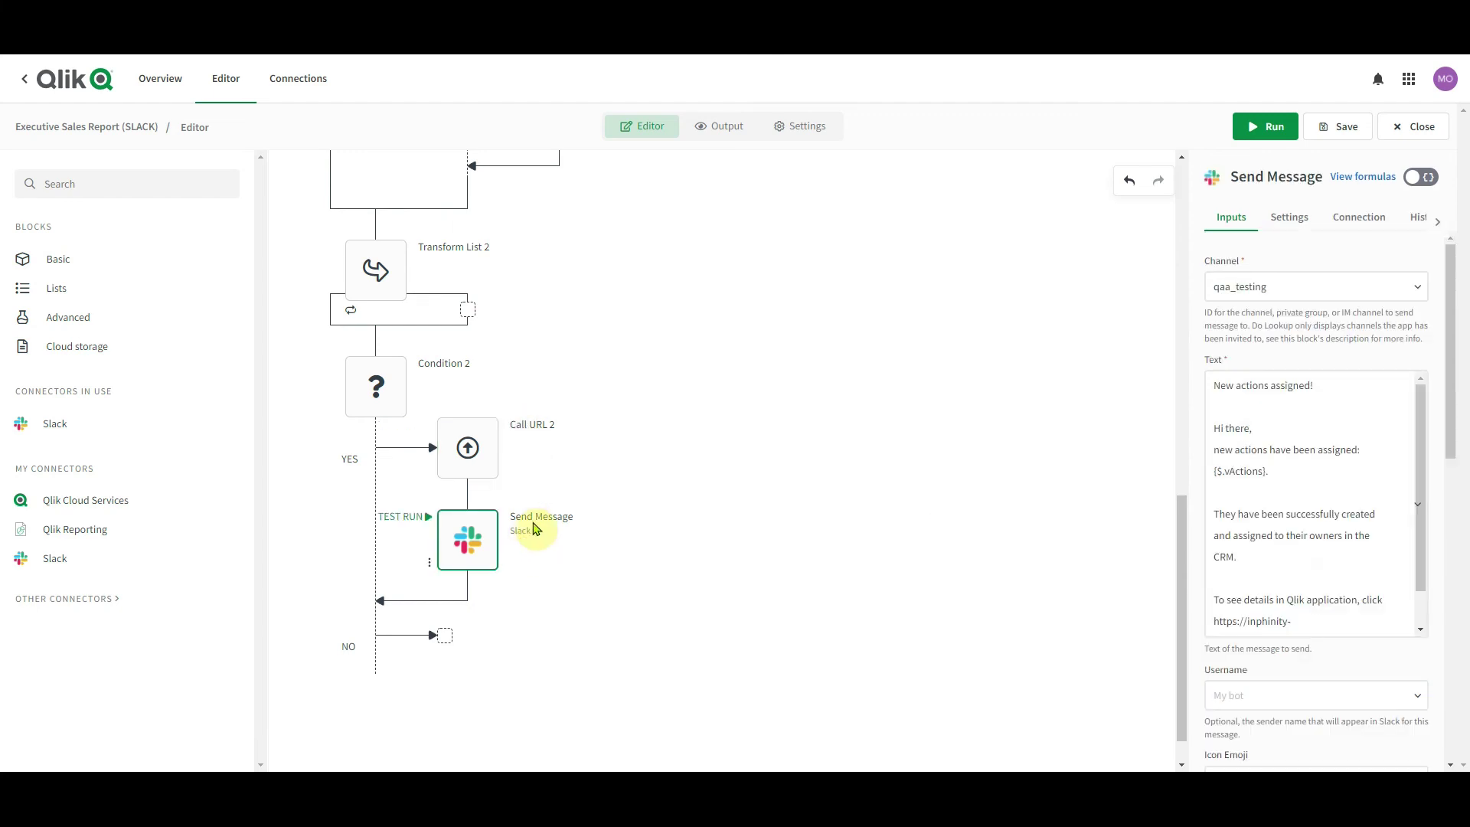
mouse_move(526, 460)
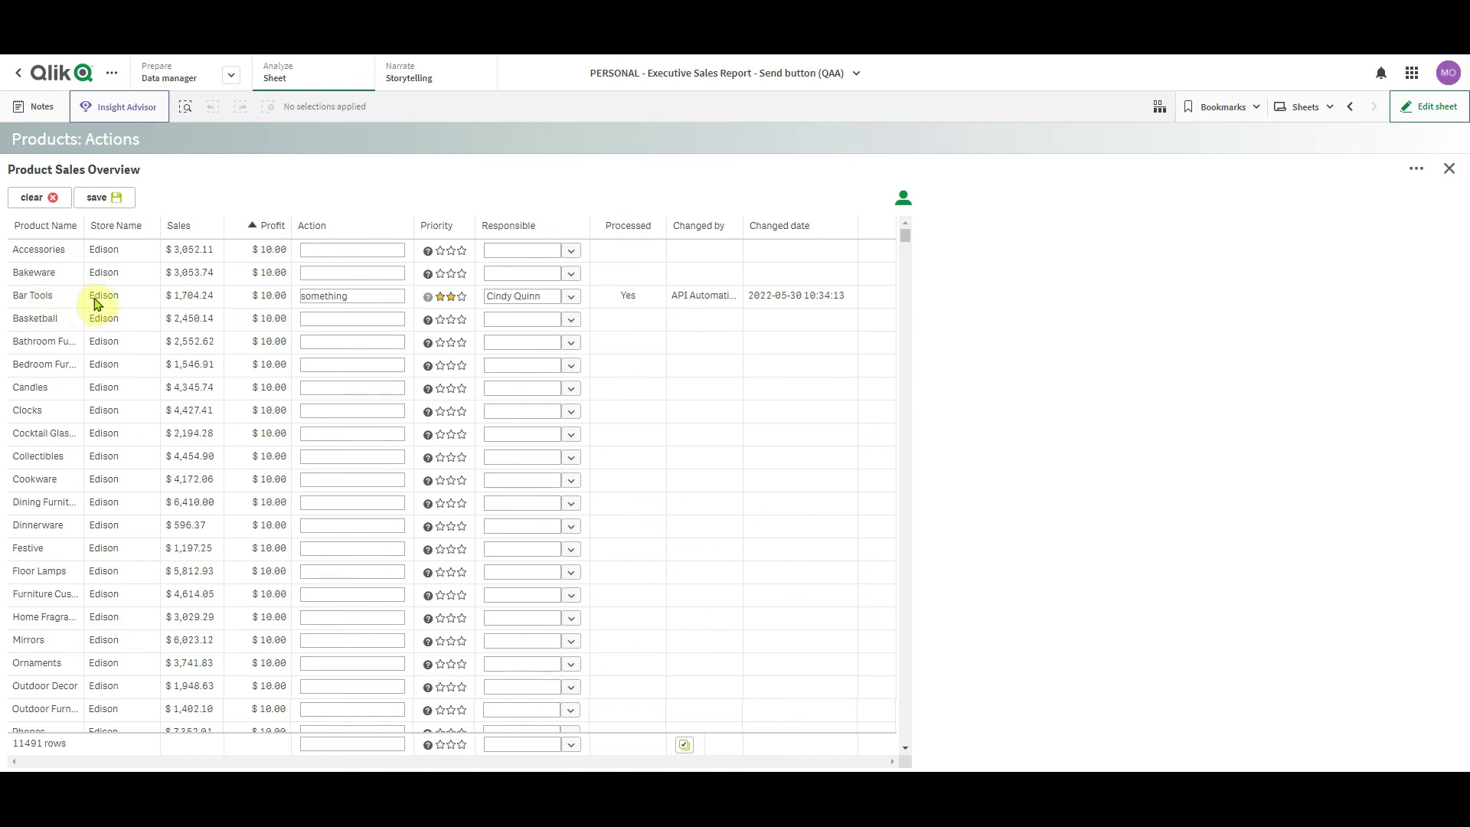
click(728, 228)
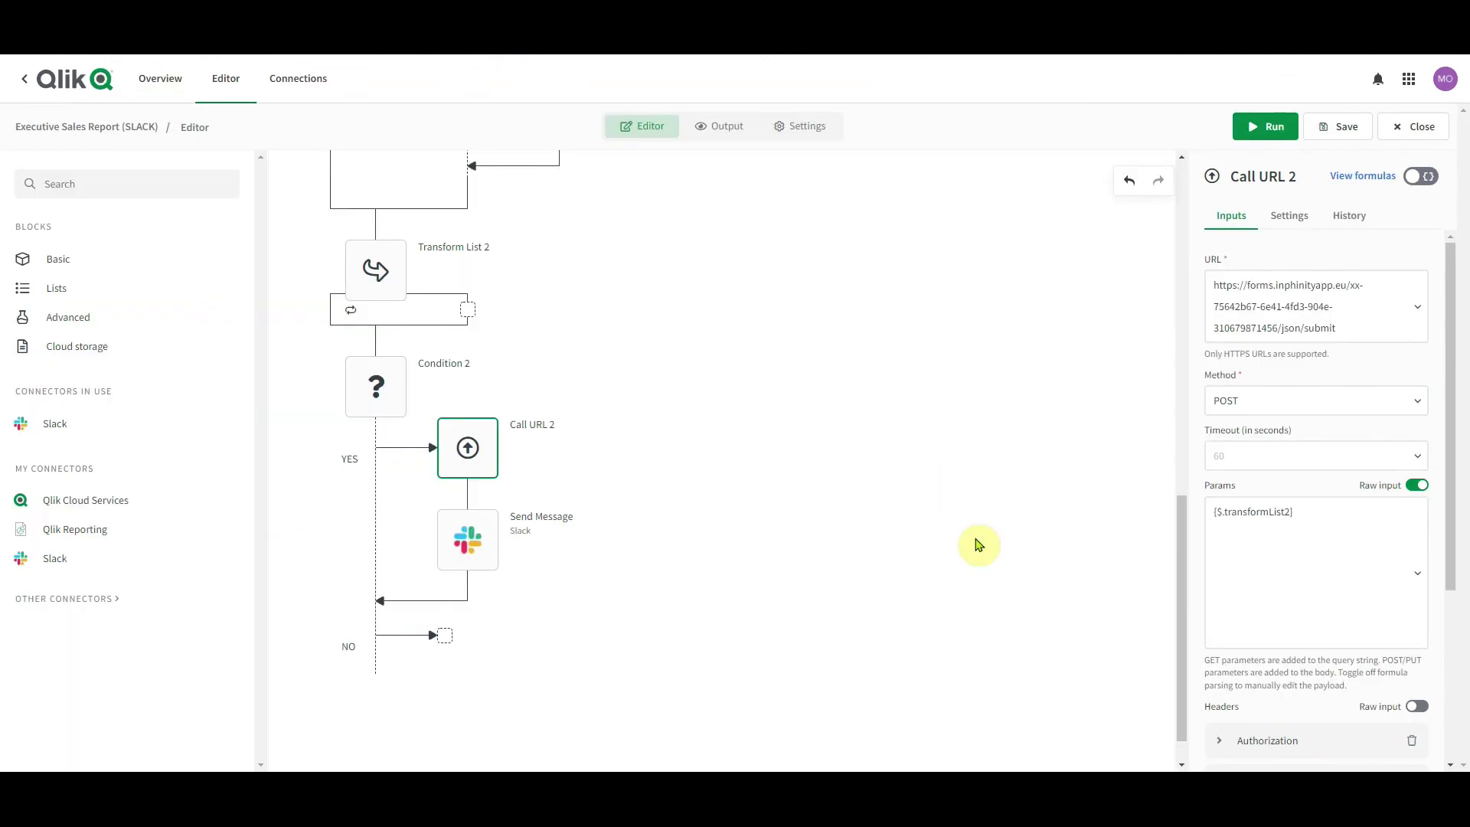
Keep the Start block's Run Mode as Triggered and select its GET example webhook URL
scroll(978, 545, up, 10)
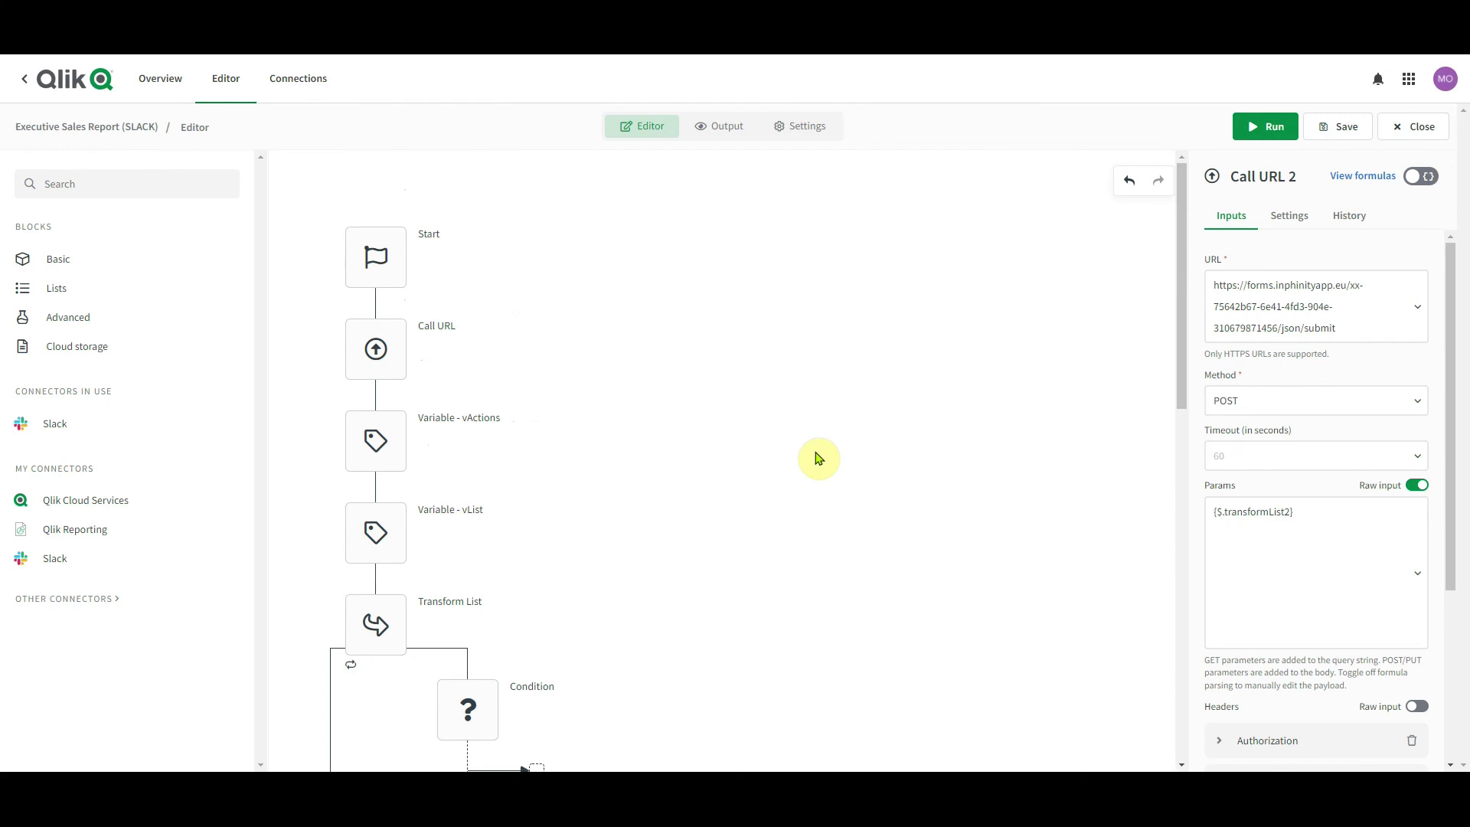
click(417, 268)
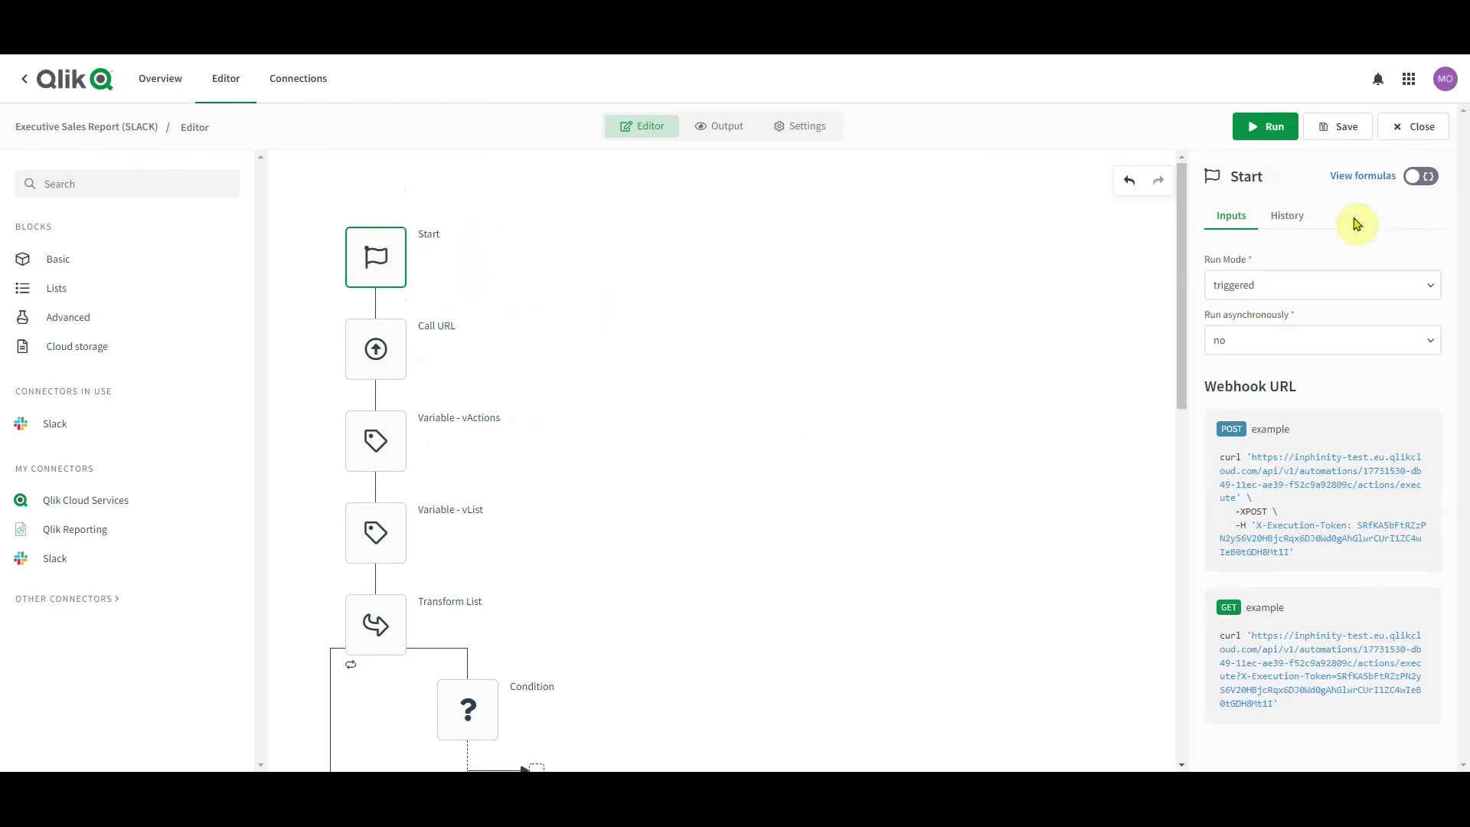
click(1292, 284)
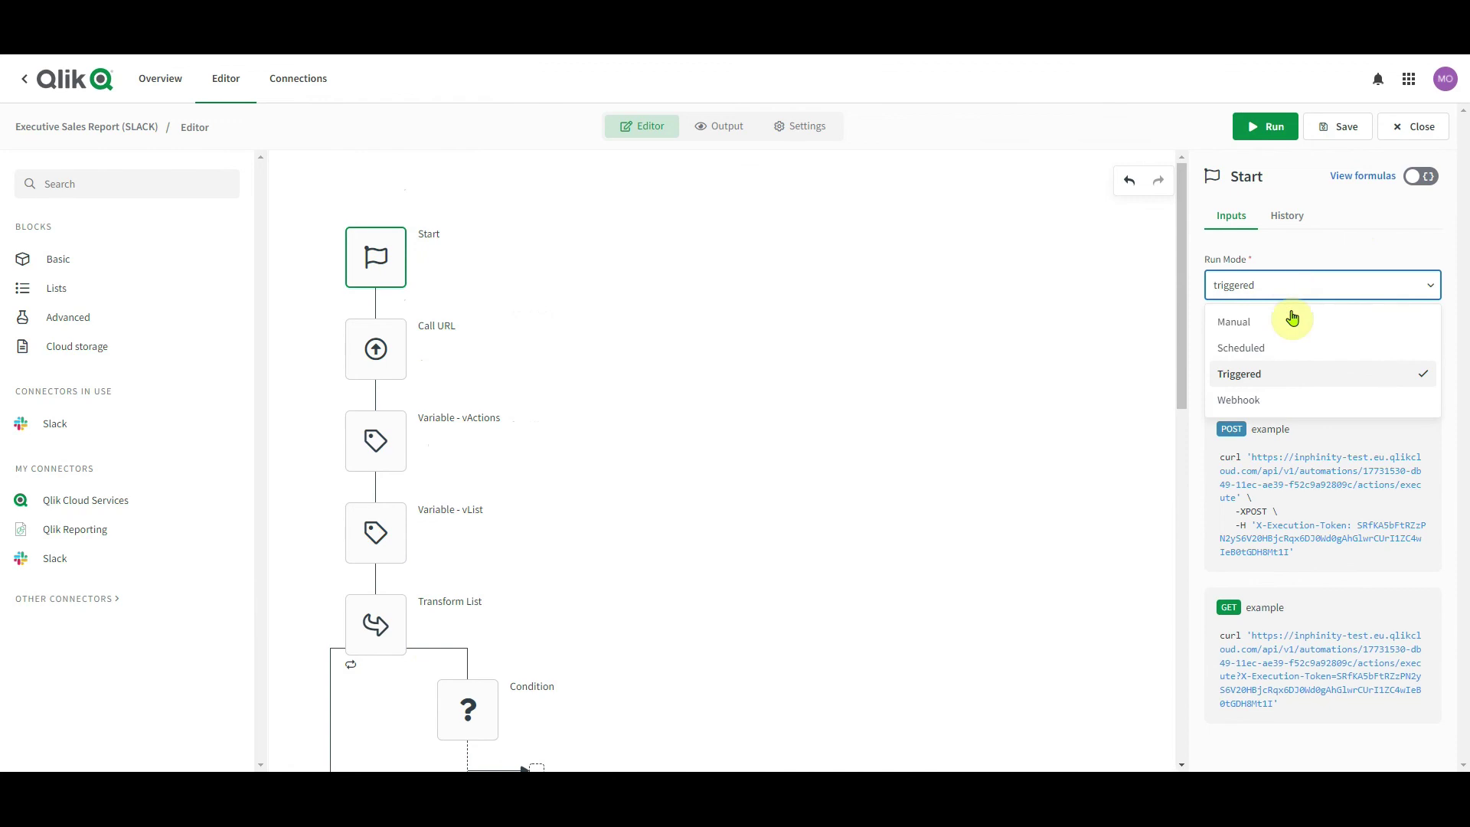
click(1286, 375)
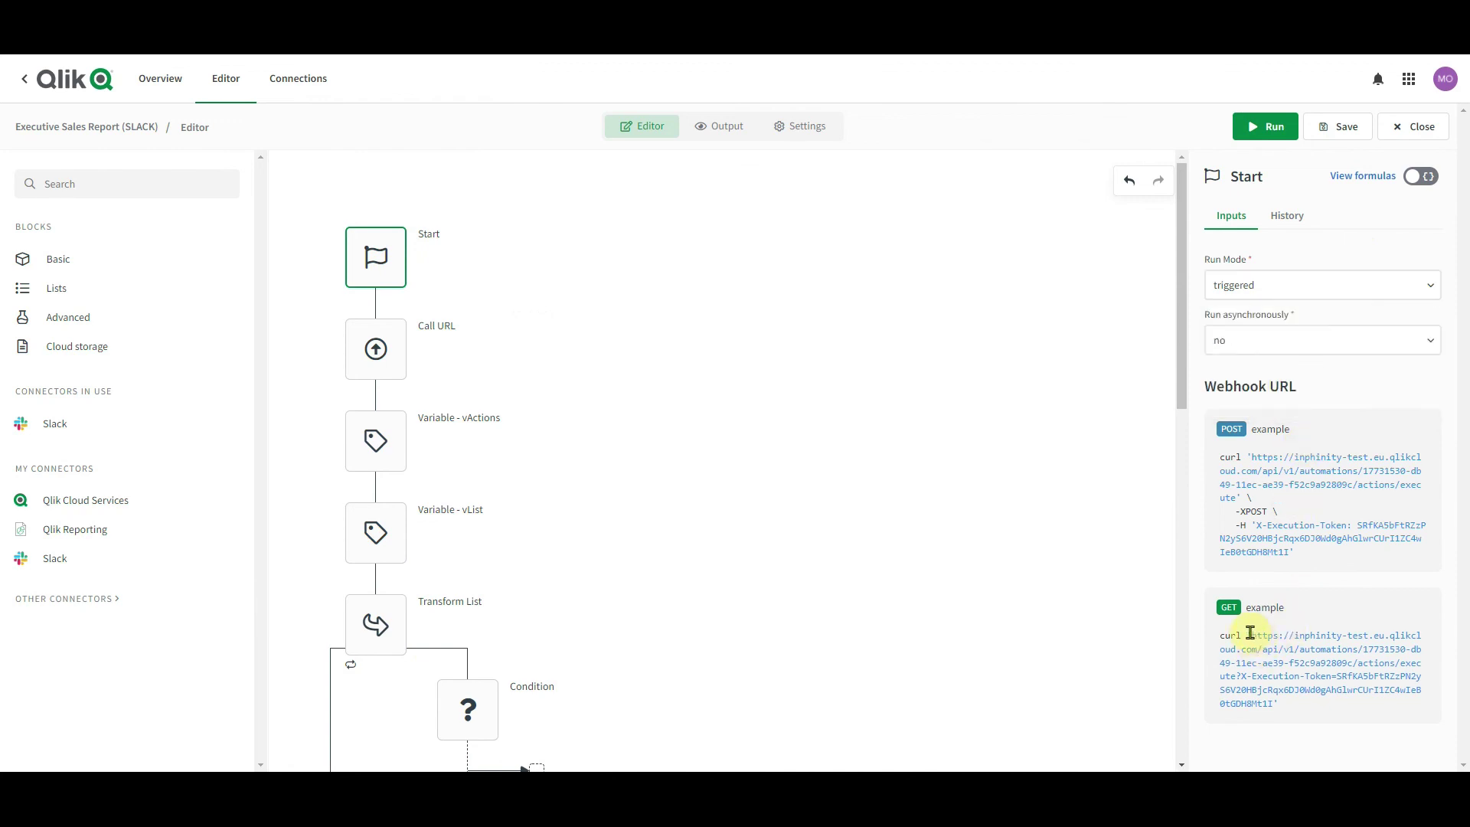
drag(1274, 704, 1251, 633)
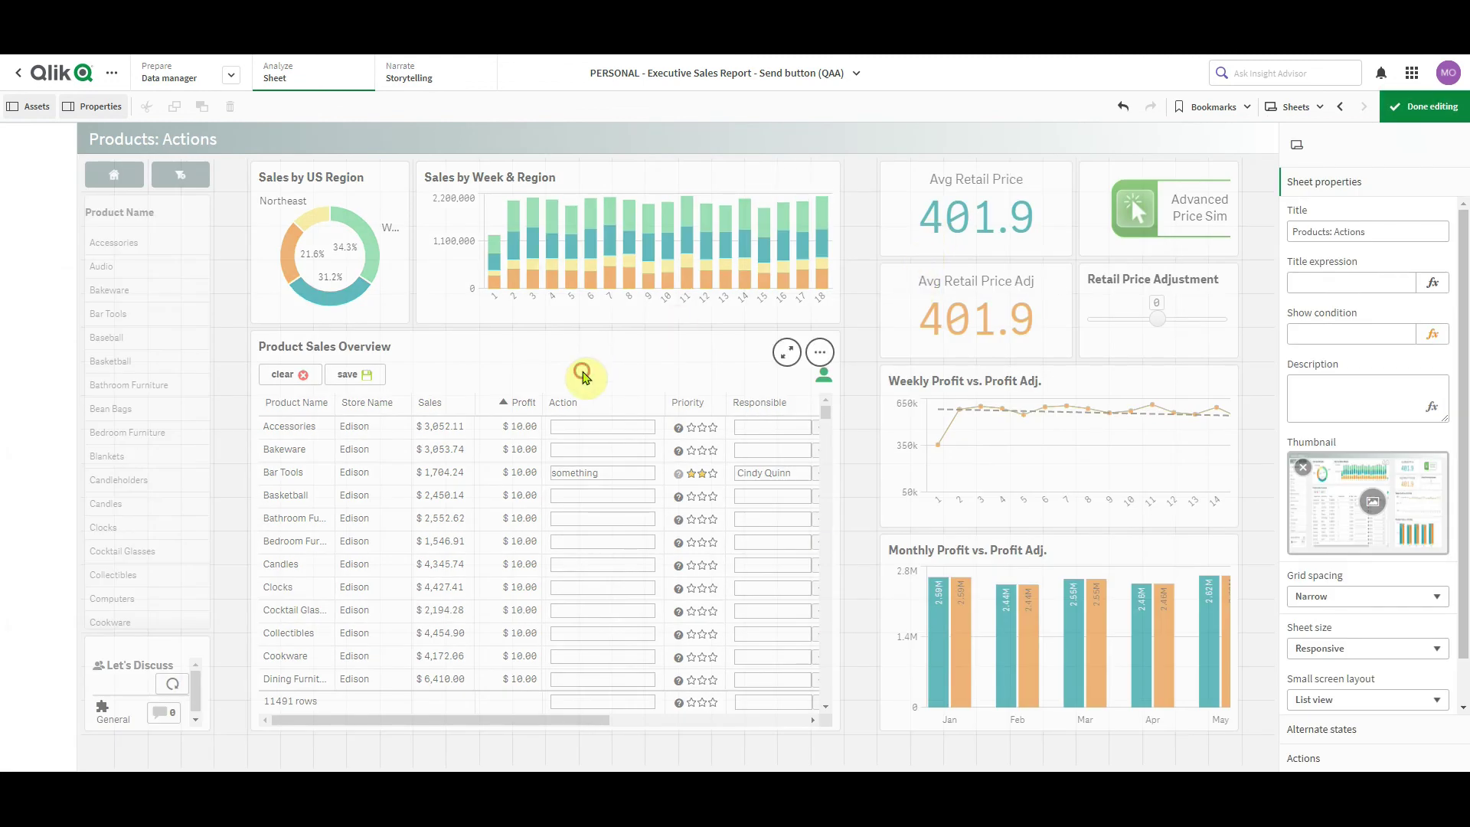
Select the Product Sales Overview table and expand its Form configuration section
click(584, 375)
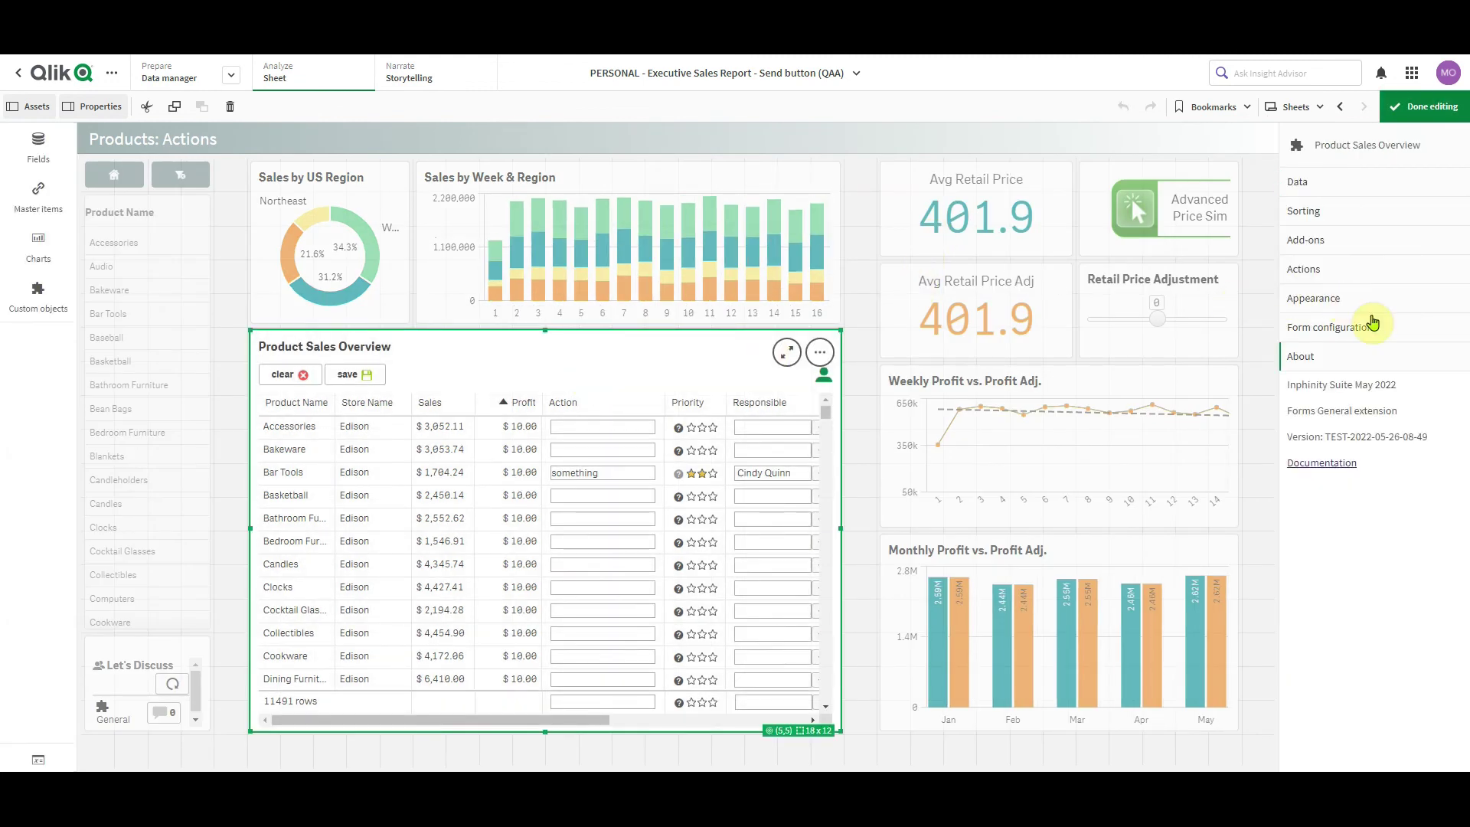
click(1375, 328)
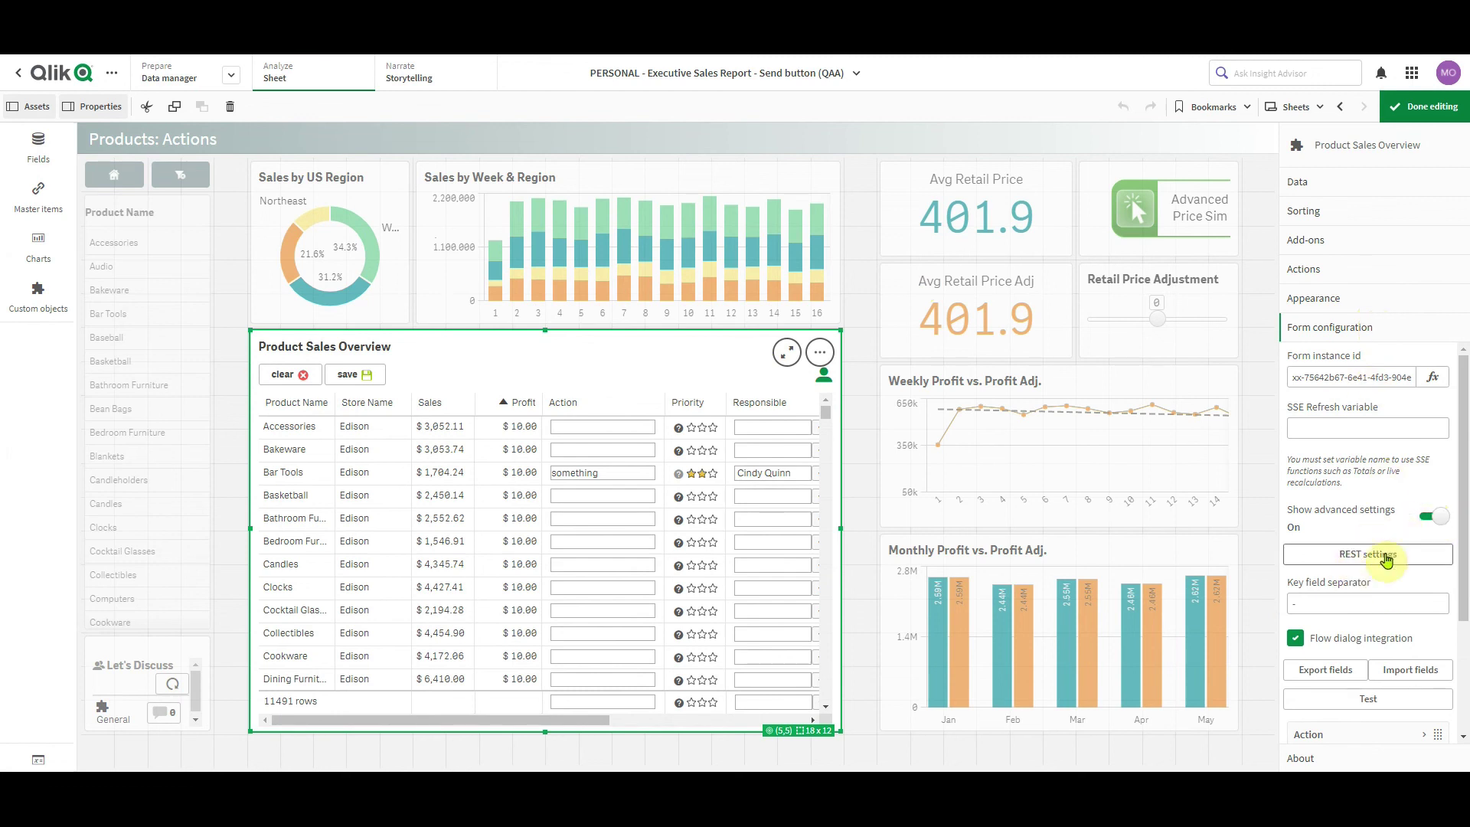
Bring up the form's REST settings on the Save tab for data saving
click(1376, 554)
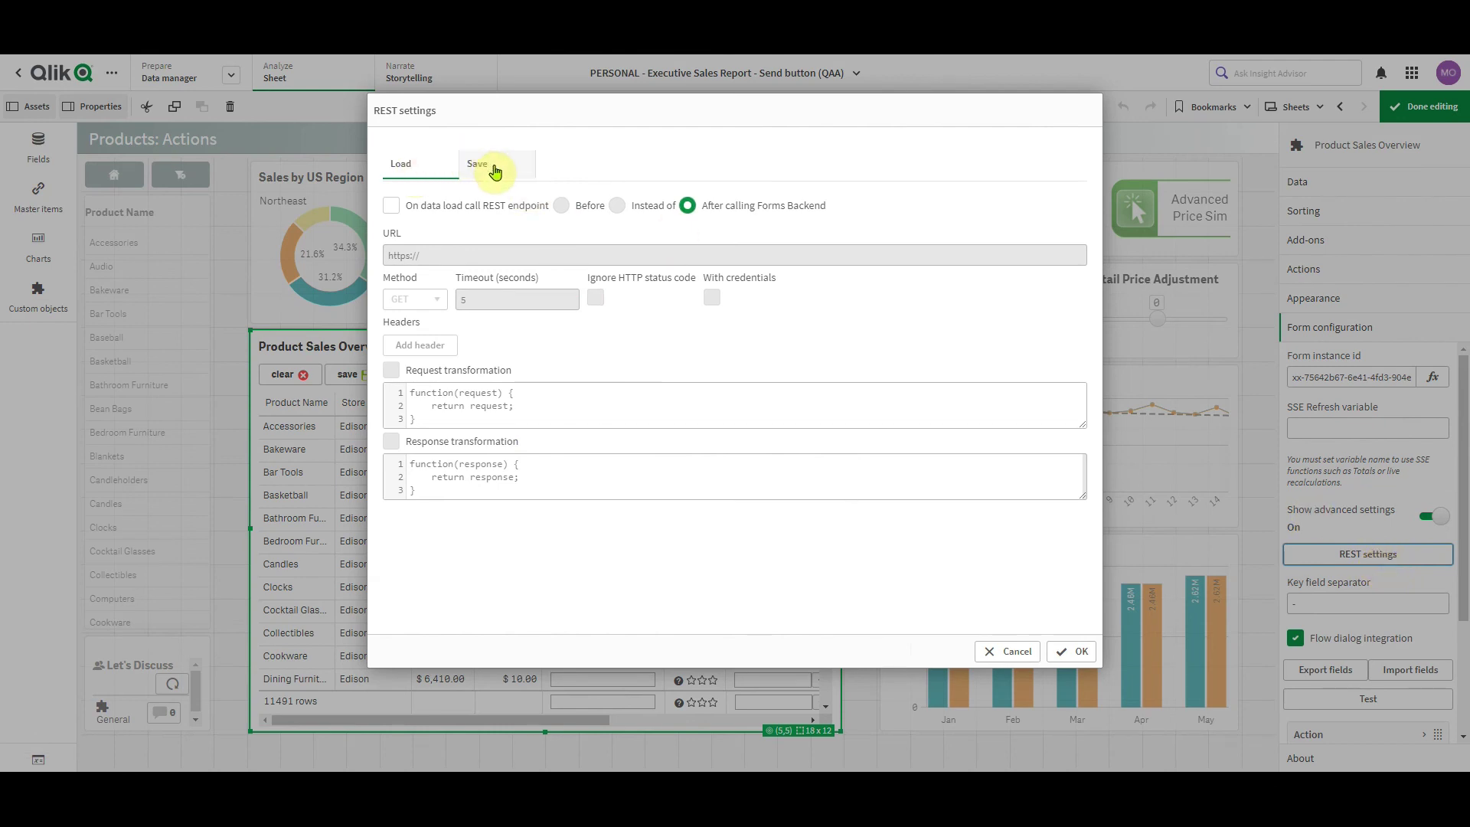
click(494, 168)
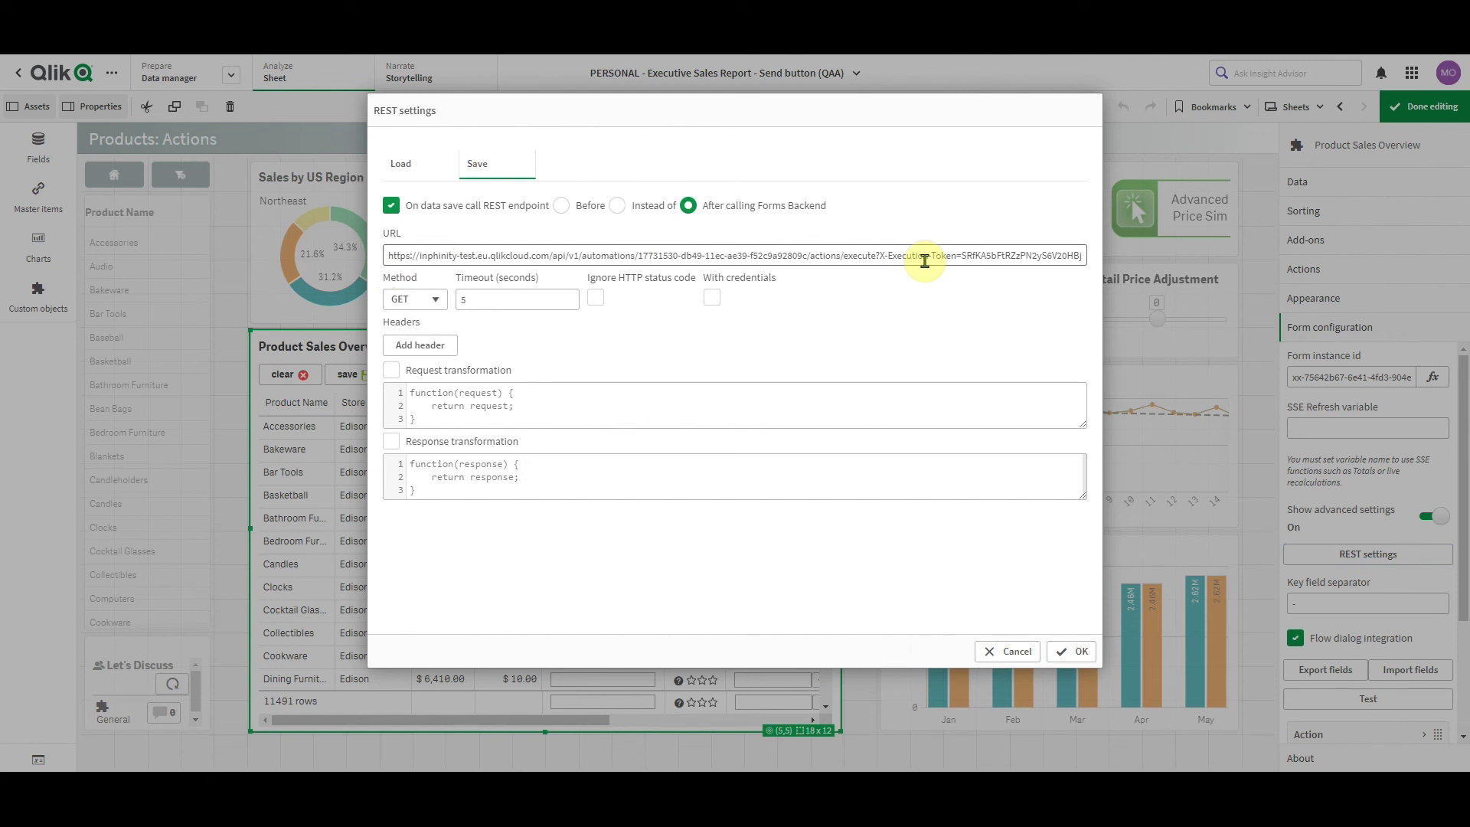
click(1075, 651)
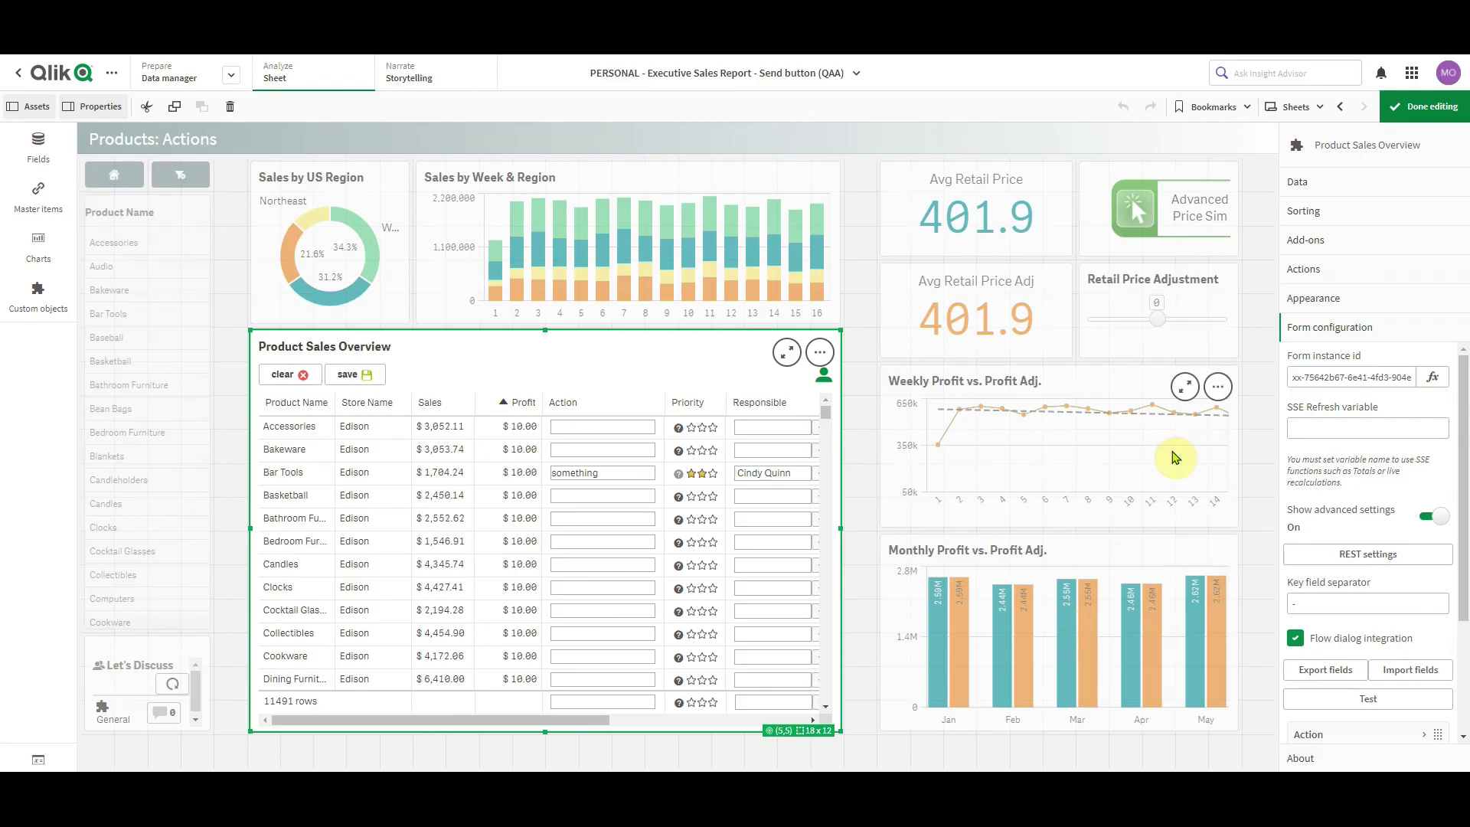